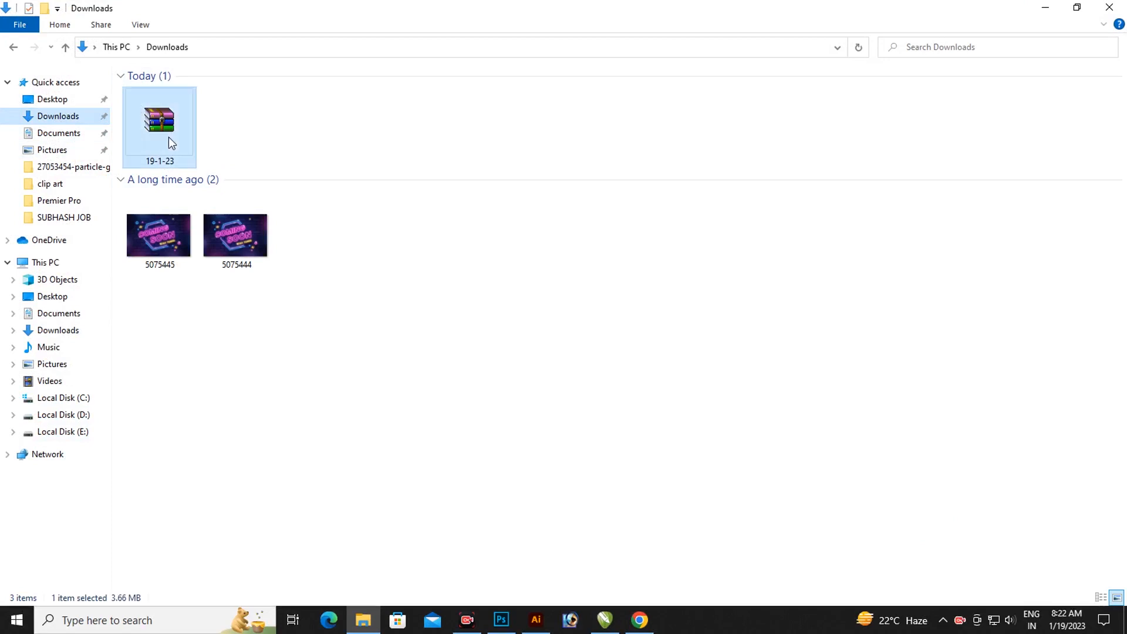
Step: Extract the 19-1-23 archive into Downloads by entering the archive password
{"action": "right_click", "coordinate": [172, 136]}
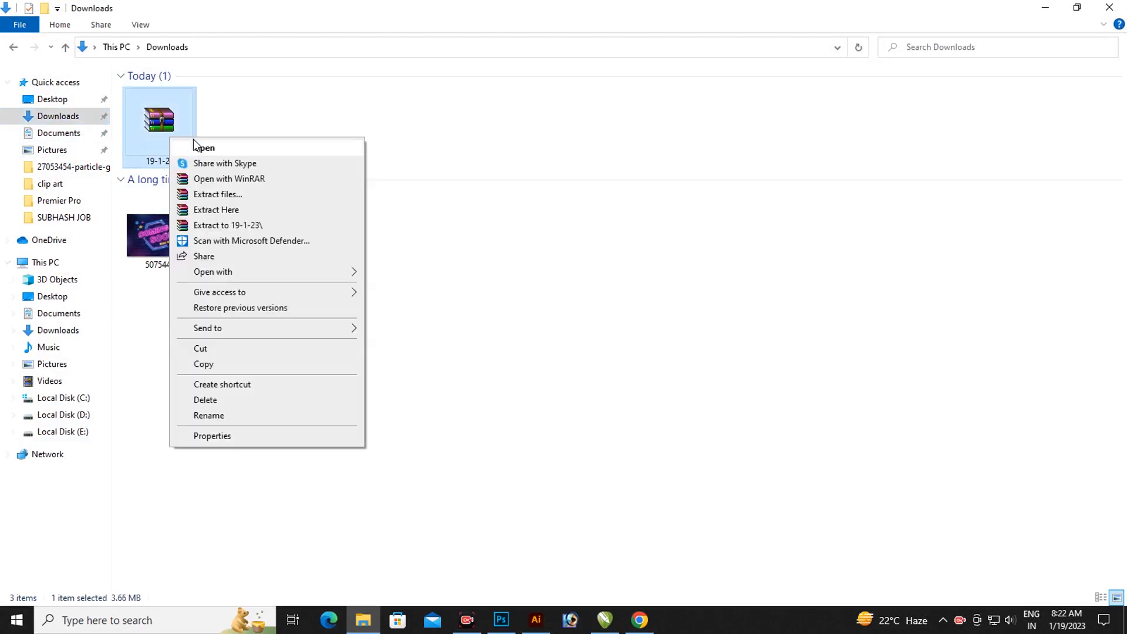
{"action": "left_click", "coordinate": [232, 211]}
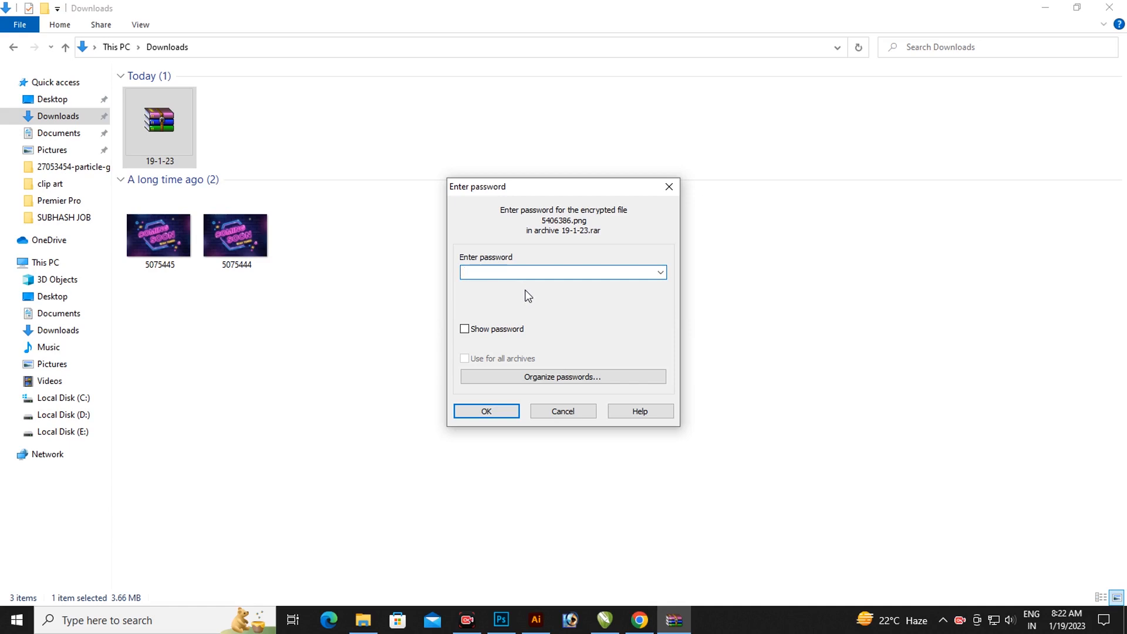
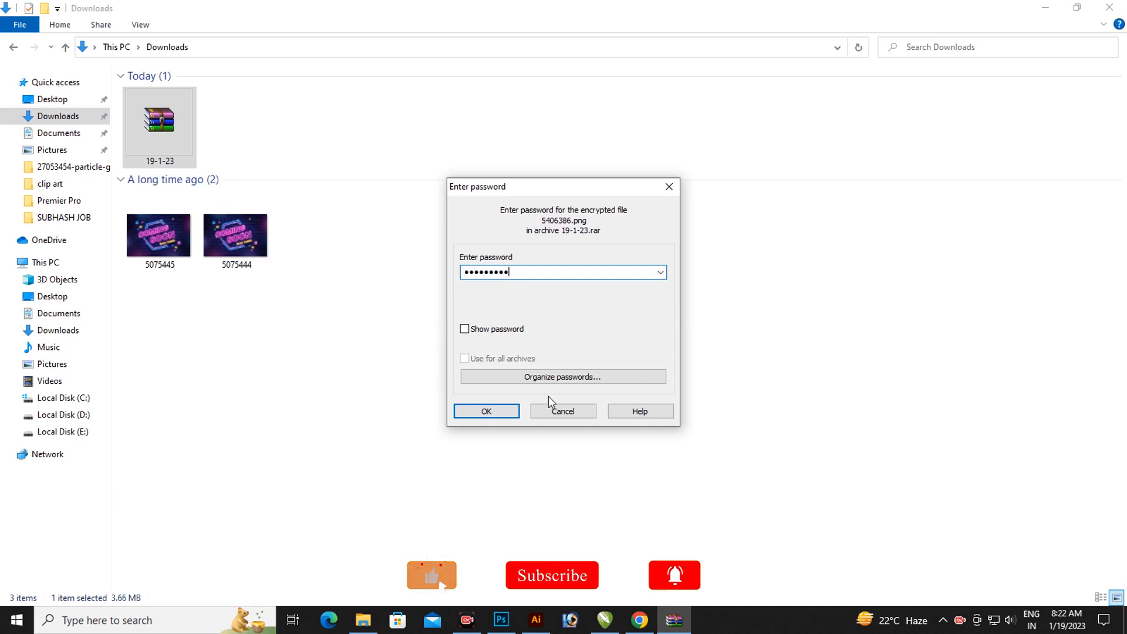
{"action": "left_click", "coordinate": [509, 411]}
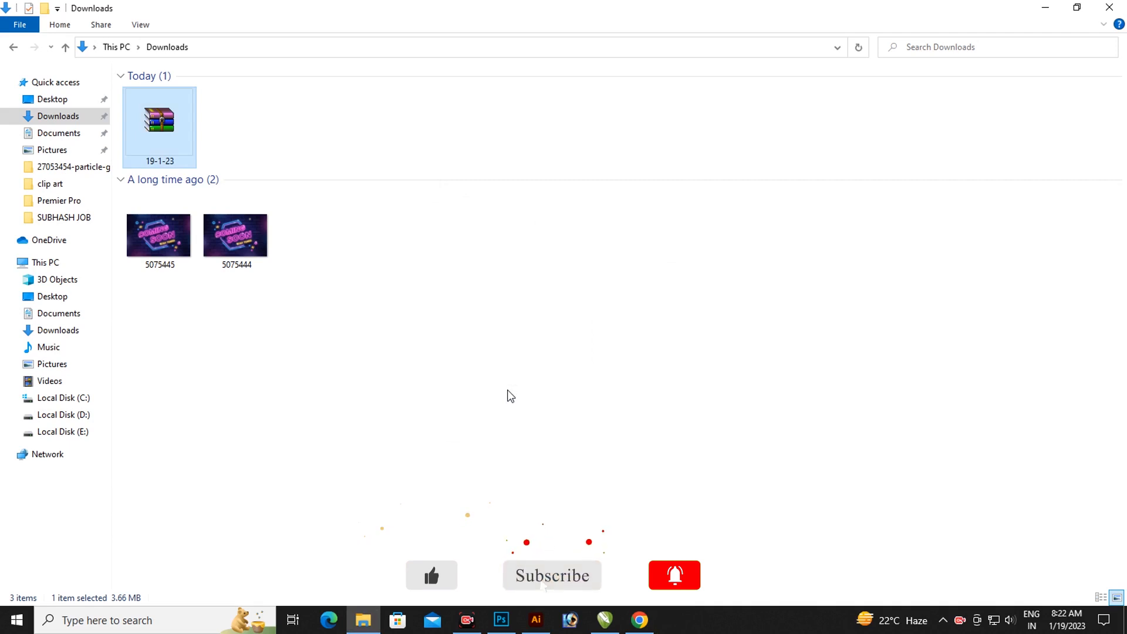
{"action": "left_click", "coordinate": [408, 361]}
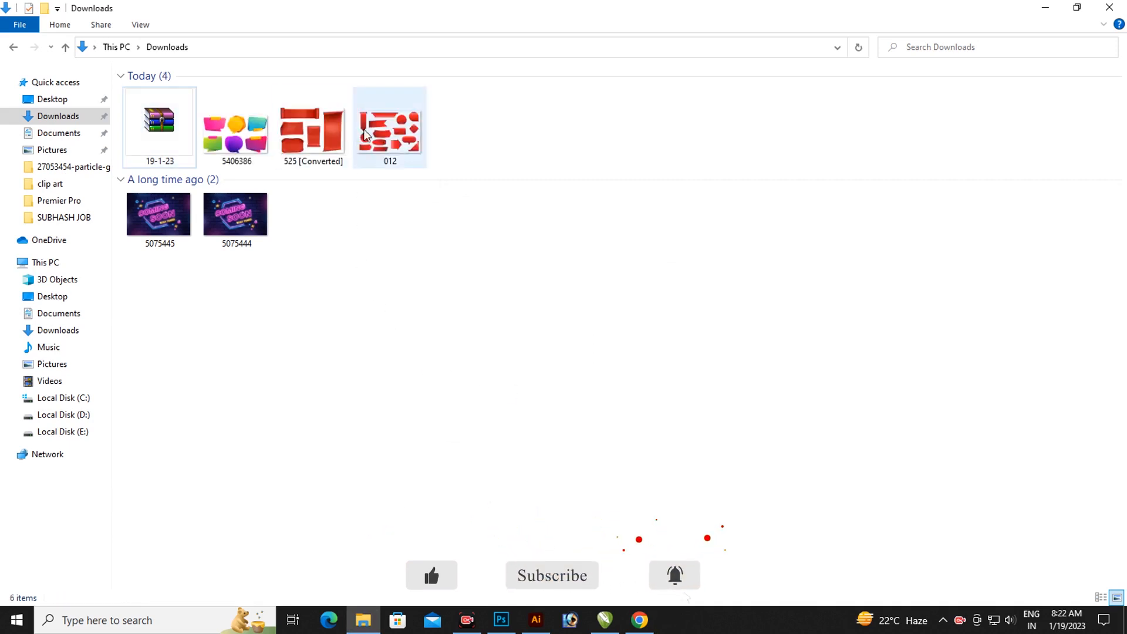
Step: Drag the 5406386 speech-bubble image from Explorer onto the CorelDRAW page
{"action": "left_click", "coordinate": [246, 157]}
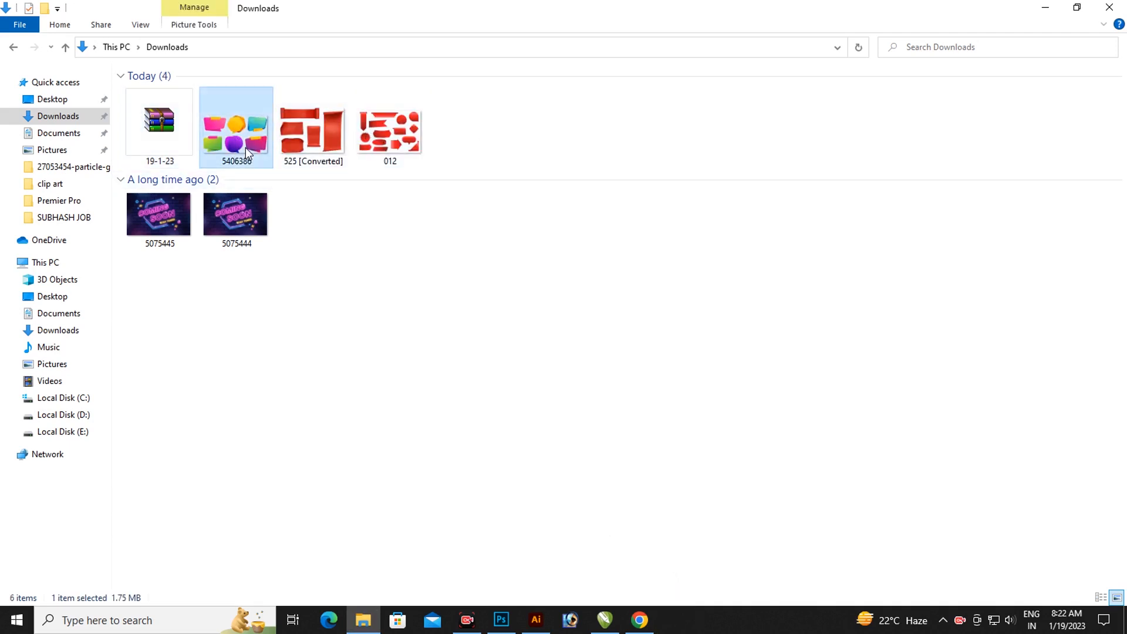
{"action": "left_click_drag", "start_coordinate": [238, 138], "coordinate": [522, 340]}
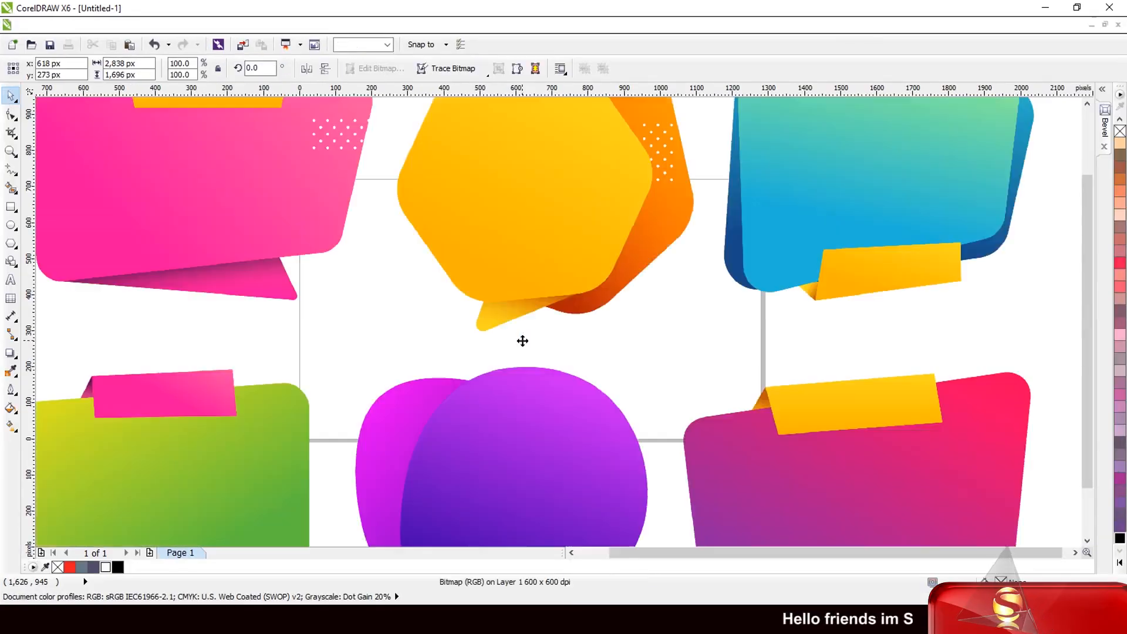
Step: Scale the bubble bitmap down to 32.1% and move it left of the page
{"action": "scroll", "coordinate": [492, 305], "scroll_direction": "down", "scroll_amount": 4}
{"action": "scroll", "coordinate": [460, 297], "scroll_direction": "up", "scroll_amount": 1}
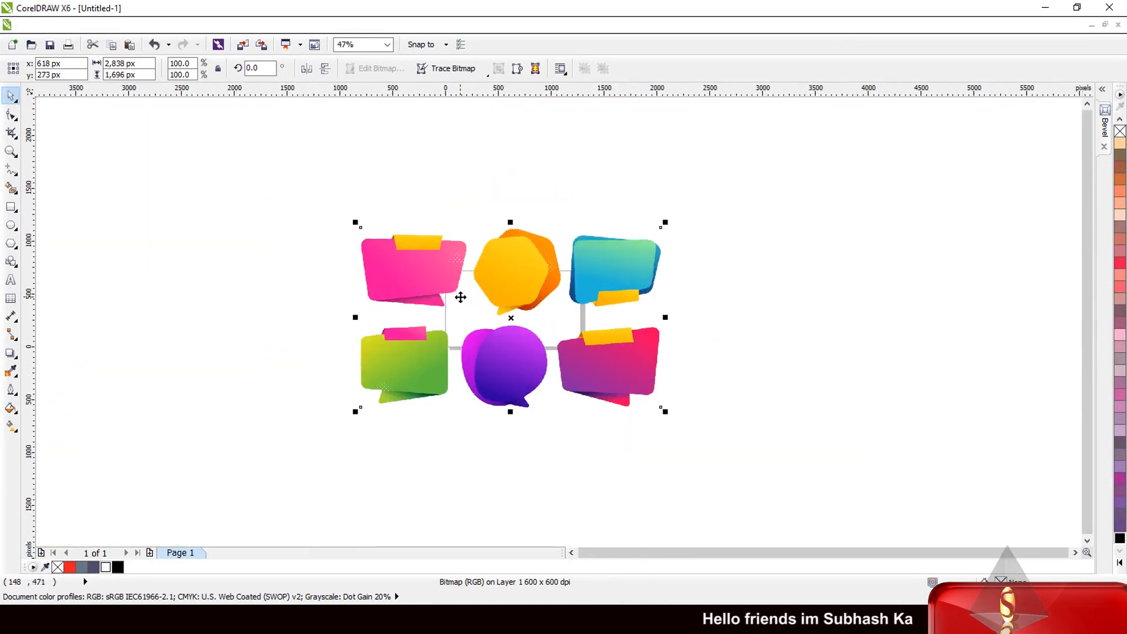
{"action": "left_click_drag", "start_coordinate": [665, 412], "coordinate": [563, 320]}
{"action": "scroll", "coordinate": [480, 310], "scroll_direction": "up", "scroll_amount": 4}
{"action": "scroll", "coordinate": [554, 306], "scroll_direction": "up", "scroll_amount": 2}
{"action": "scroll", "coordinate": [552, 304], "scroll_direction": "down", "scroll_amount": 4}
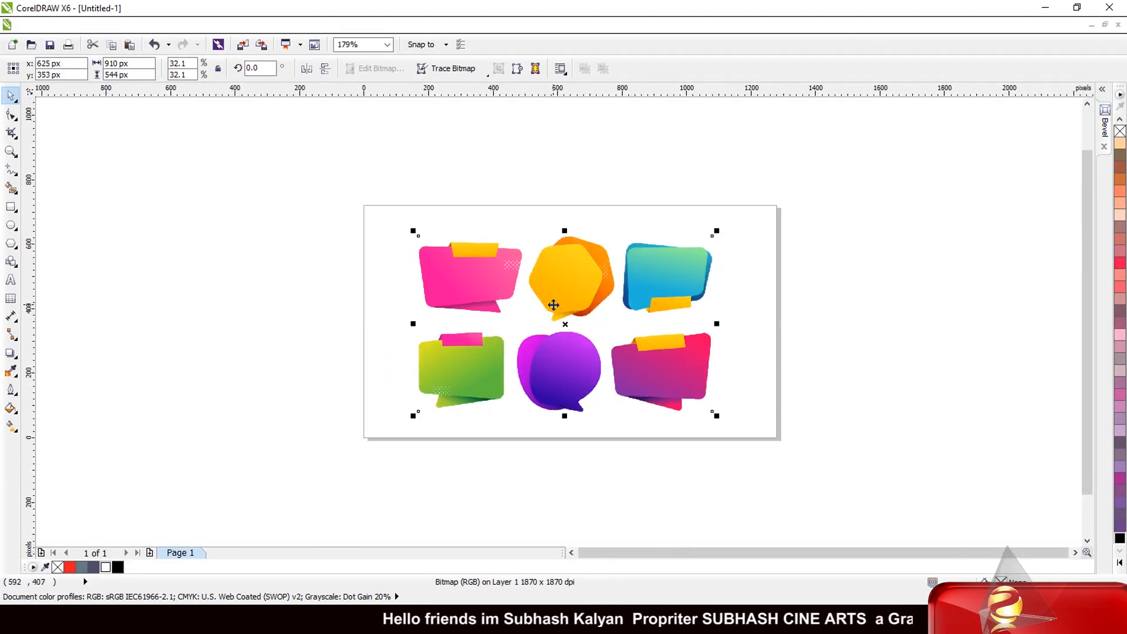
{"action": "left_click_drag", "start_coordinate": [573, 320], "coordinate": [324, 315]}
Step: Place a duplicate of the bubble bitmap directly below the original
{"action": "scroll", "coordinate": [431, 325], "scroll_direction": "down", "scroll_amount": 2}
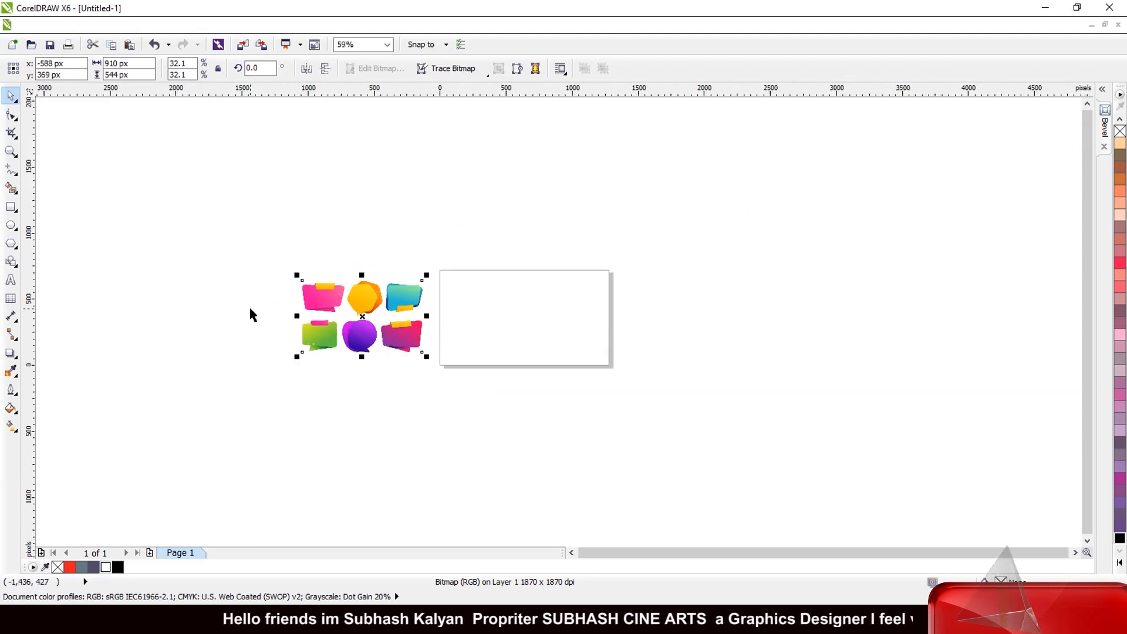
{"action": "scroll", "coordinate": [248, 305], "scroll_direction": "up", "scroll_amount": 3}
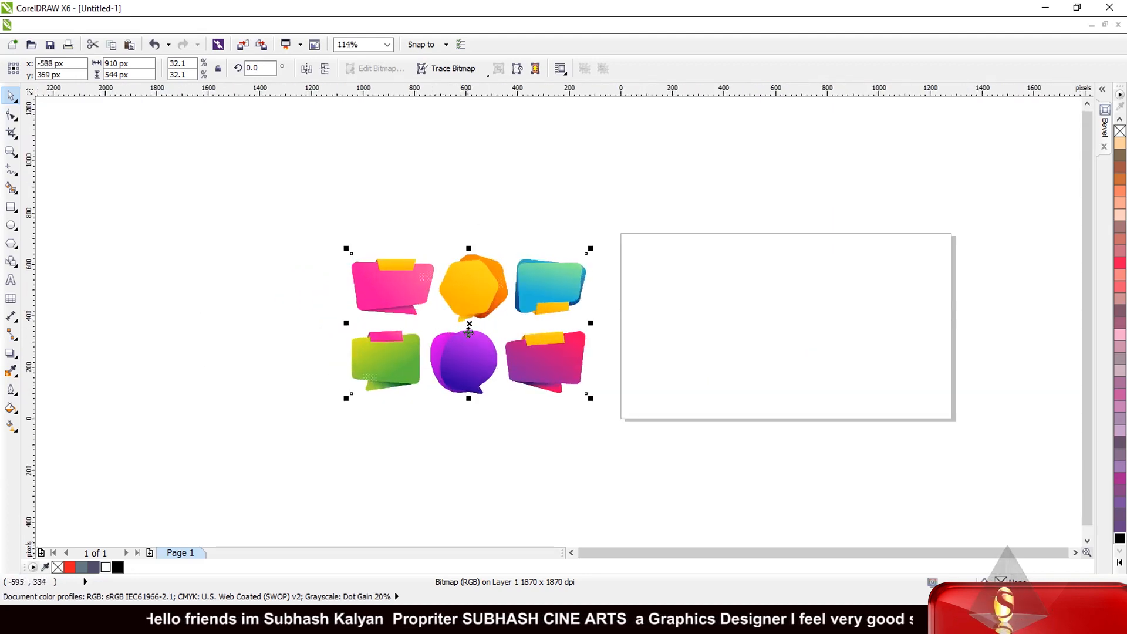
{"action": "scroll", "coordinate": [466, 324], "scroll_direction": "down", "scroll_amount": 3}
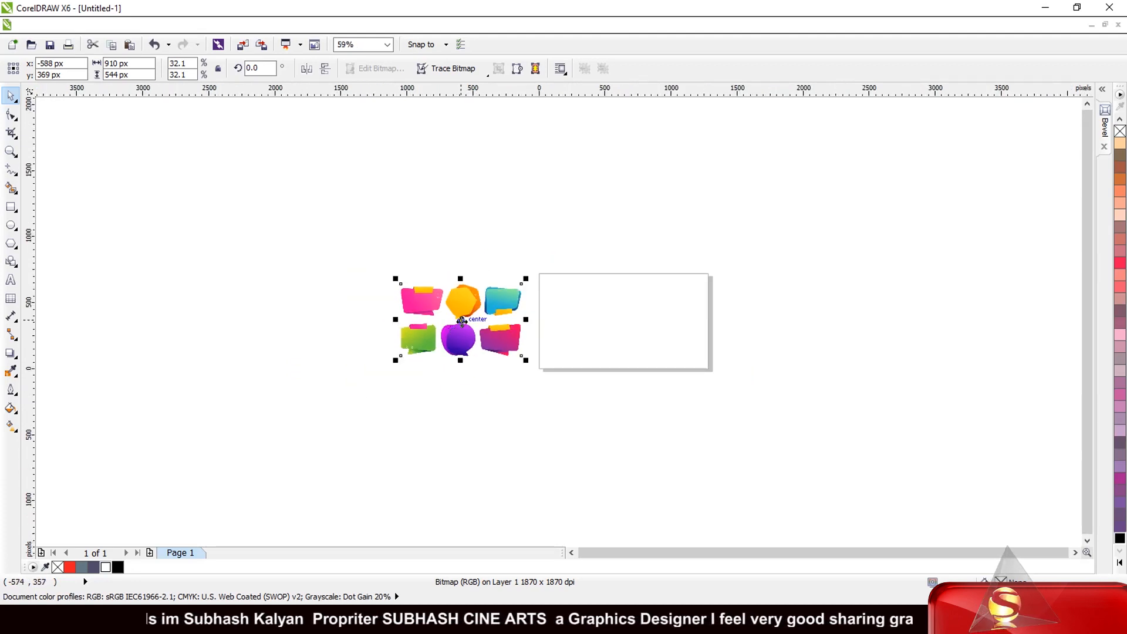
{"action": "left_click_drag", "start_coordinate": [462, 321], "coordinate": [460, 406]}
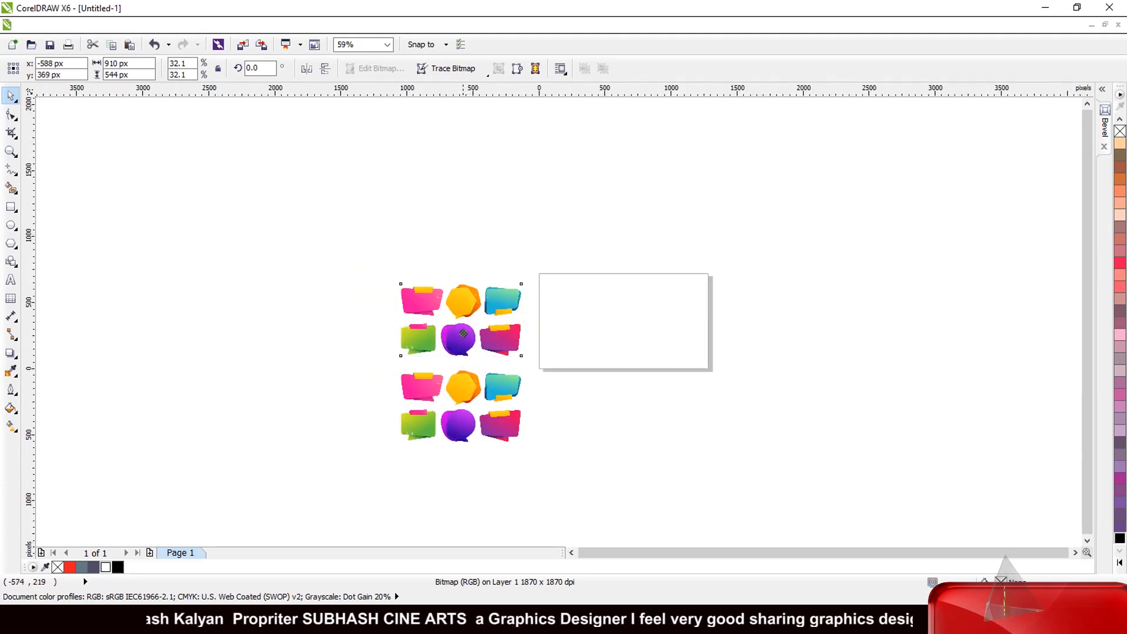
{"action": "scroll", "coordinate": [455, 272], "scroll_direction": "up", "scroll_amount": 3}
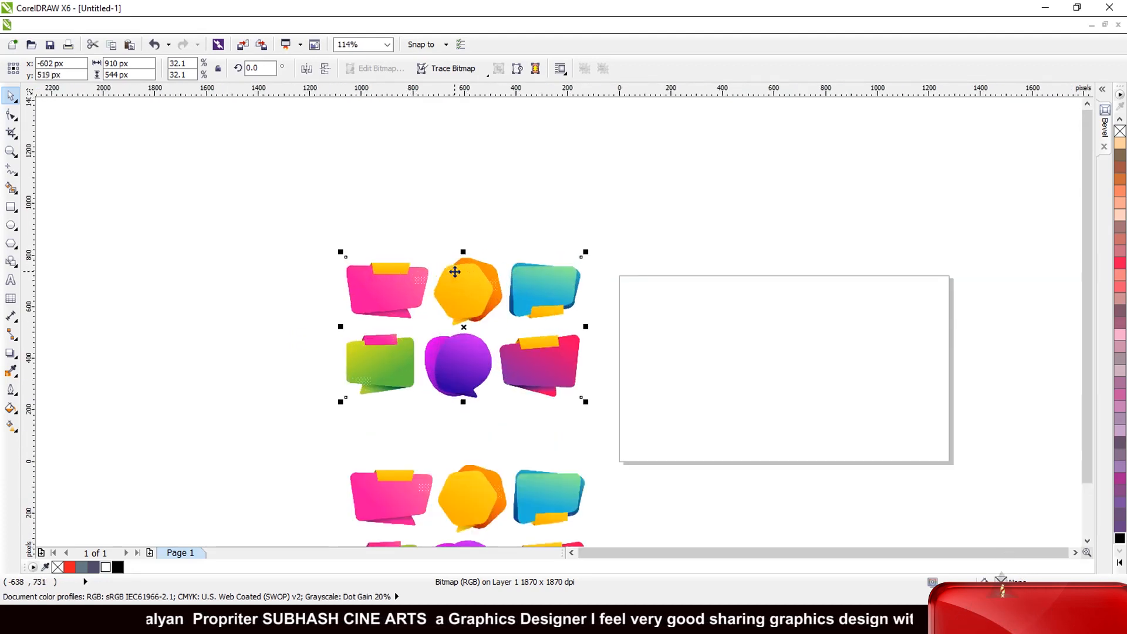
{"action": "left_click", "coordinate": [11, 115]}
Step: Crop the upper bitmap's right and bottom edges inward so only the pink banner remains
{"action": "left_click_drag", "start_coordinate": [613, 230], "coordinate": [433, 422]}
{"action": "scroll", "coordinate": [527, 355], "scroll_direction": "up", "scroll_amount": 3}
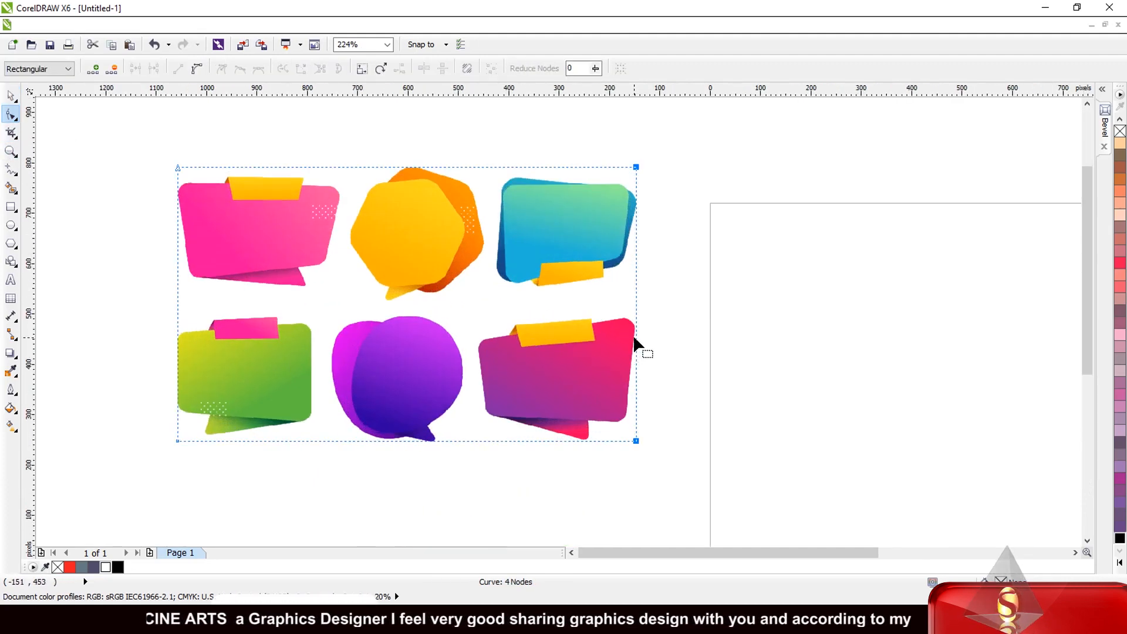
{"action": "left_click_drag", "start_coordinate": [635, 339], "coordinate": [344, 338]}
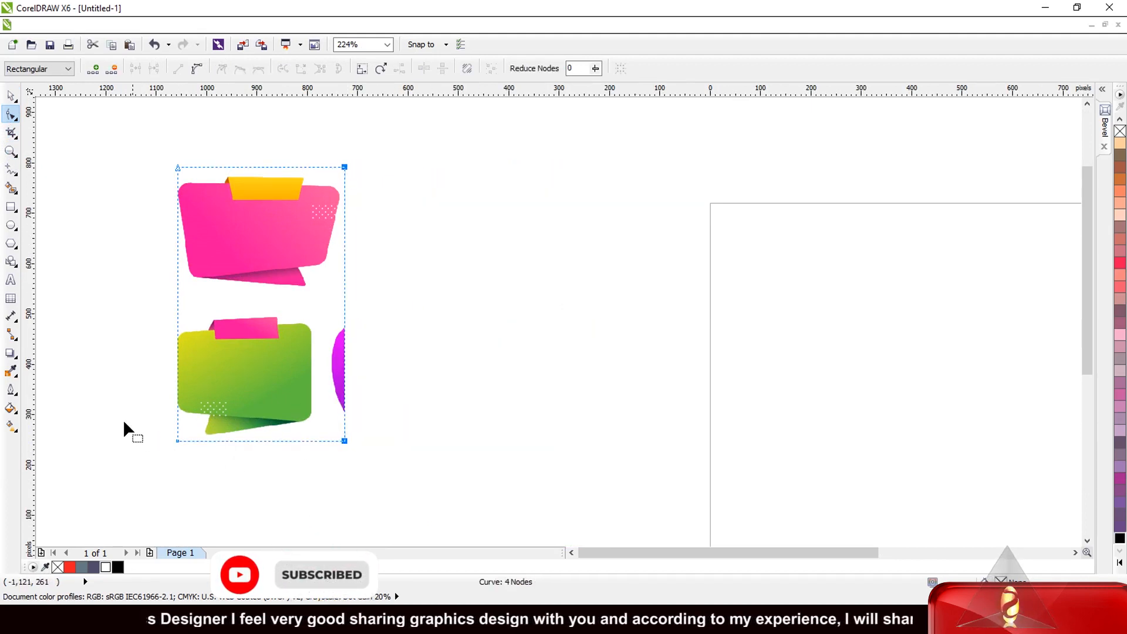
{"action": "left_click_drag", "start_coordinate": [124, 422], "coordinate": [430, 476]}
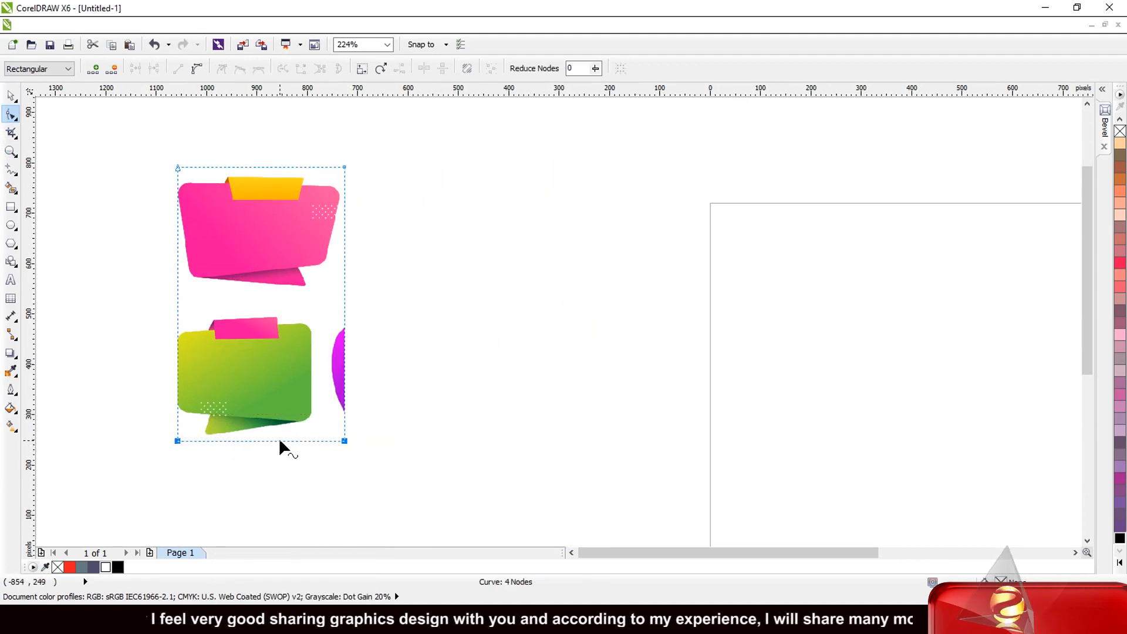
{"action": "left_click_drag", "start_coordinate": [279, 441], "coordinate": [273, 295]}
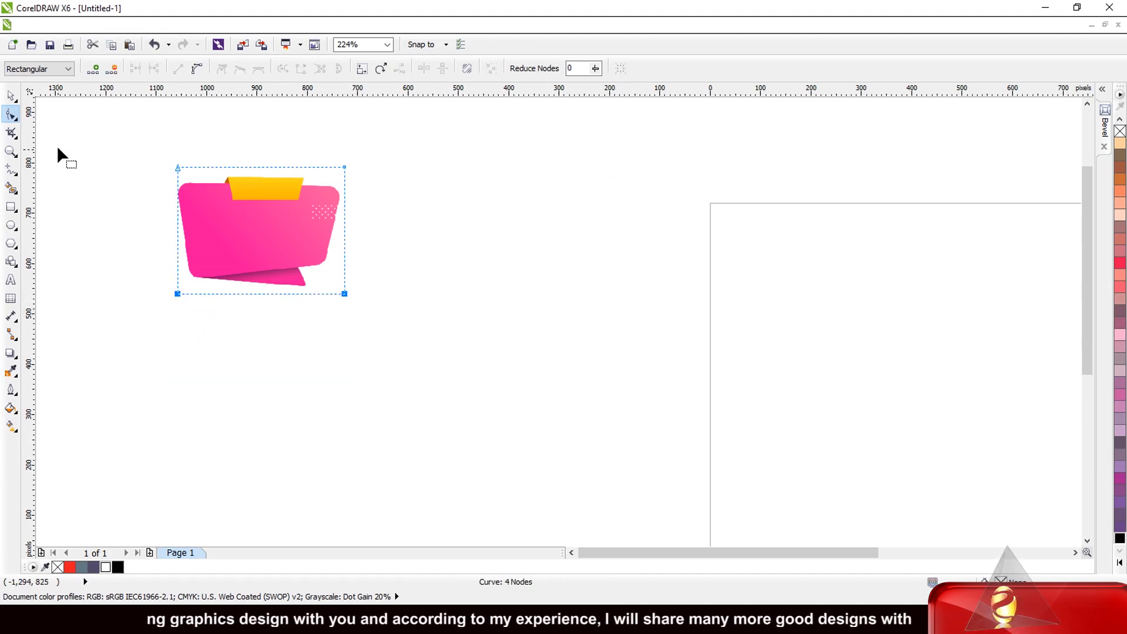
Step: Move the cropped pink banner onto the page and scale it to 75.8%
{"action": "left_click", "coordinate": [10, 95]}
{"action": "scroll", "coordinate": [150, 189], "scroll_direction": "down", "scroll_amount": 5}
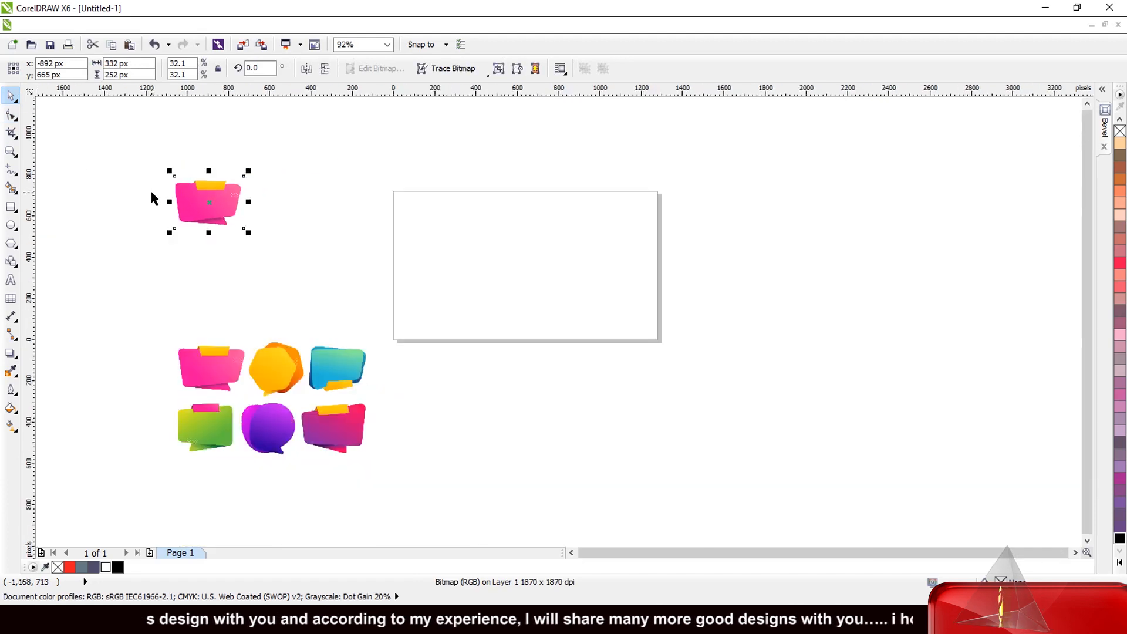
{"action": "left_click_drag", "start_coordinate": [195, 202], "coordinate": [451, 245]}
{"action": "scroll", "coordinate": [414, 238], "scroll_direction": "up", "scroll_amount": 2}
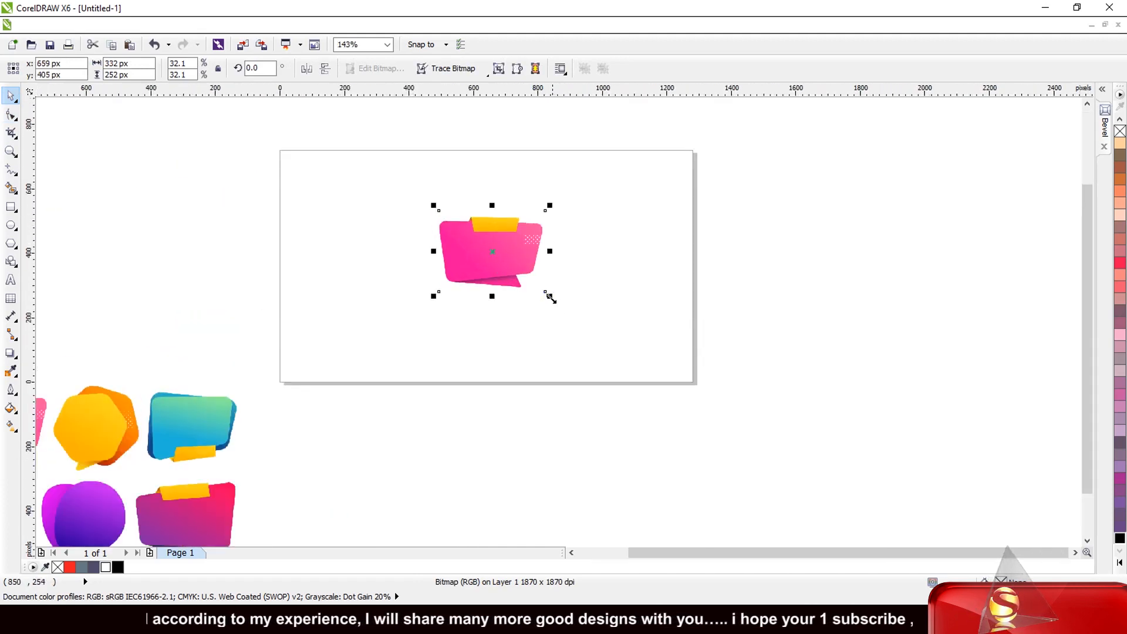
{"action": "left_click_drag", "start_coordinate": [550, 298], "coordinate": [649, 370]}
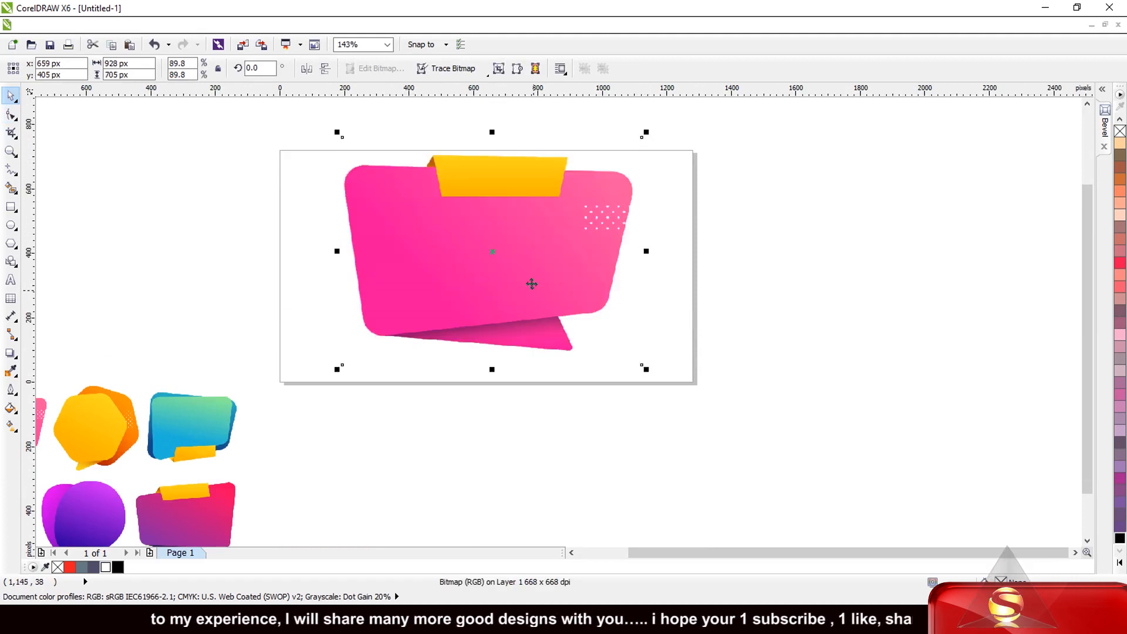
{"action": "scroll", "coordinate": [558, 299], "scroll_direction": "down", "scroll_amount": 2}
{"action": "scroll", "coordinate": [539, 228], "scroll_direction": "up", "scroll_amount": 2}
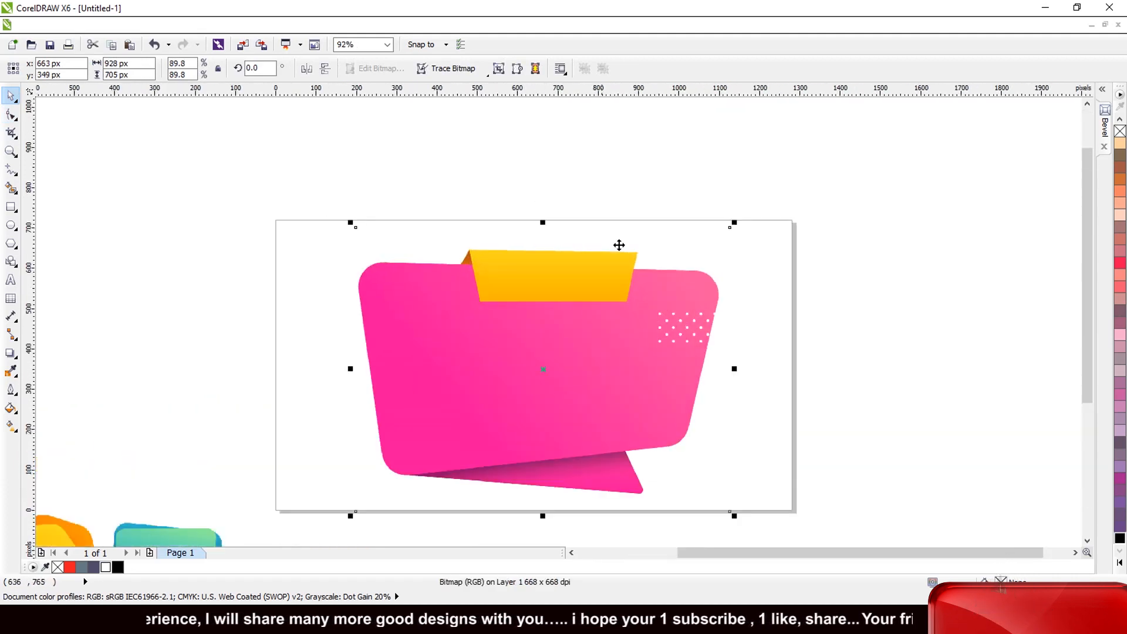
{"action": "left_click_drag", "start_coordinate": [734, 222], "coordinate": [675, 268]}
Step: Move the bubble group up to sit just left of the page
{"action": "scroll", "coordinate": [669, 258], "scroll_direction": "down", "scroll_amount": 4}
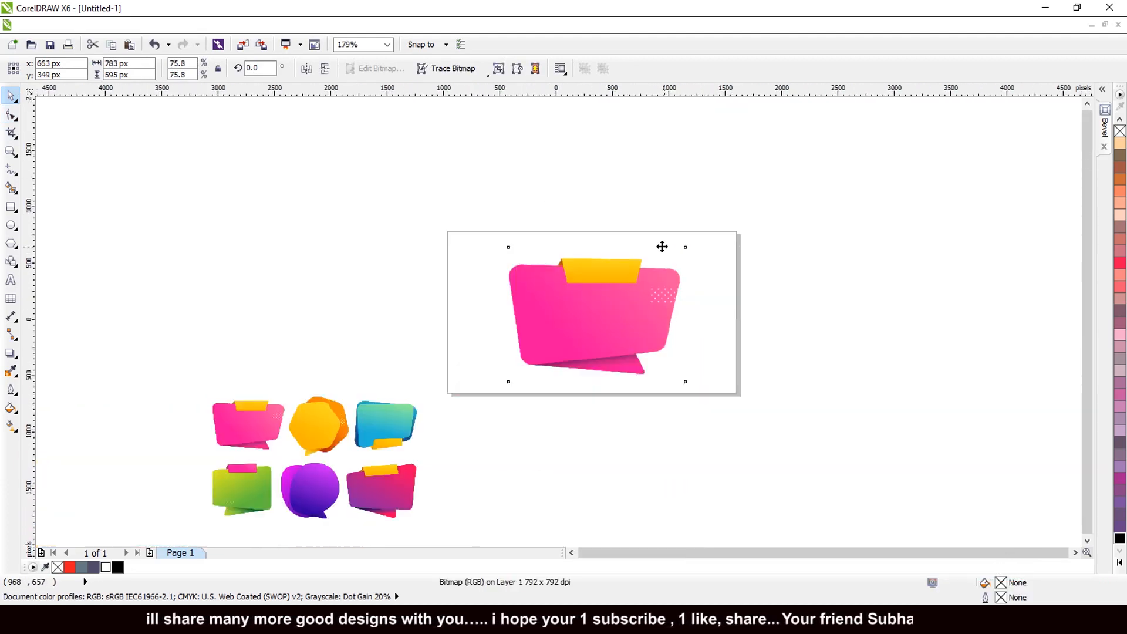
{"action": "left_click_drag", "start_coordinate": [477, 364], "coordinate": [471, 288]}
{"action": "scroll", "coordinate": [623, 263], "scroll_direction": "up", "scroll_amount": 5}
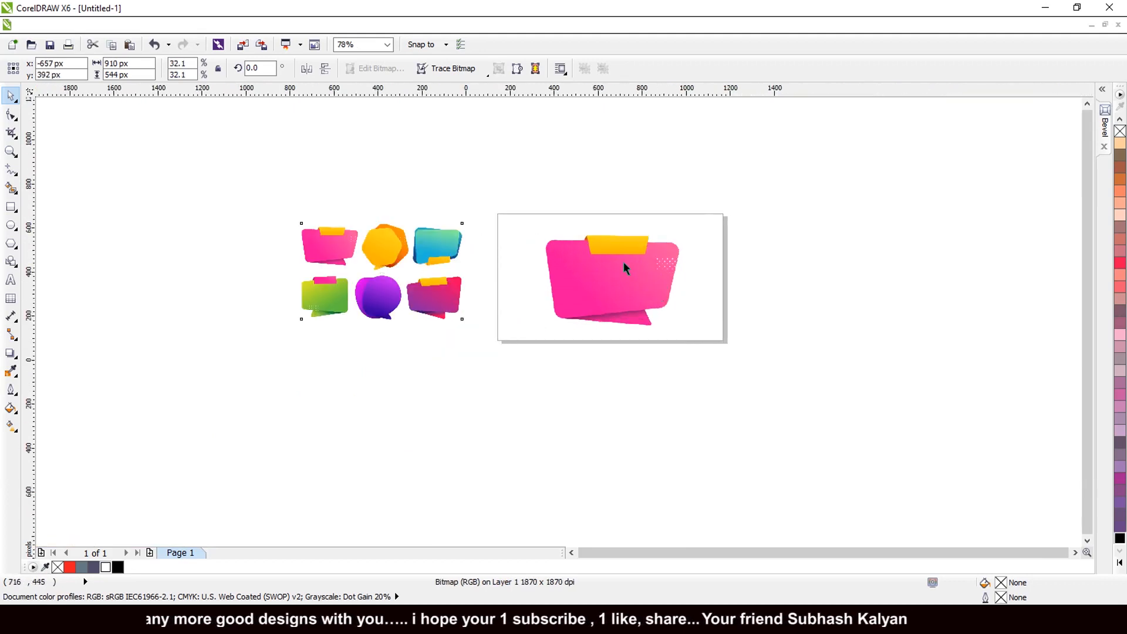
{"action": "scroll", "coordinate": [622, 262], "scroll_direction": "up", "scroll_amount": 3}
{"action": "scroll", "coordinate": [657, 236], "scroll_direction": "down", "scroll_amount": 2}
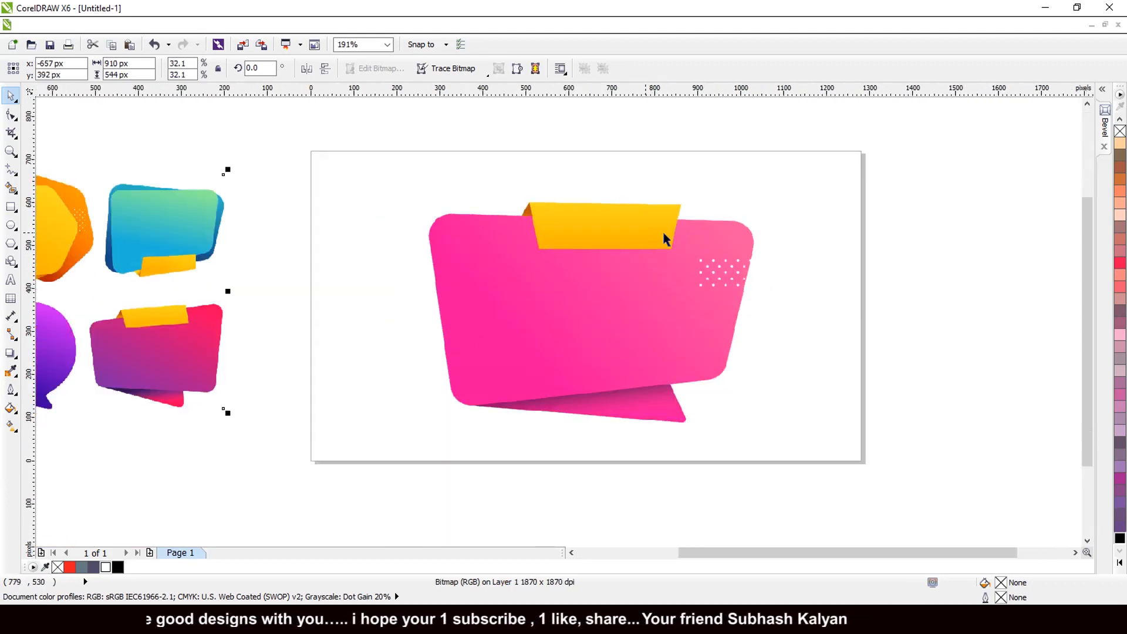
Step: Add a page-sized 1280 x 720 px background rectangle with no outline
{"action": "left_click", "coordinate": [955, 253]}
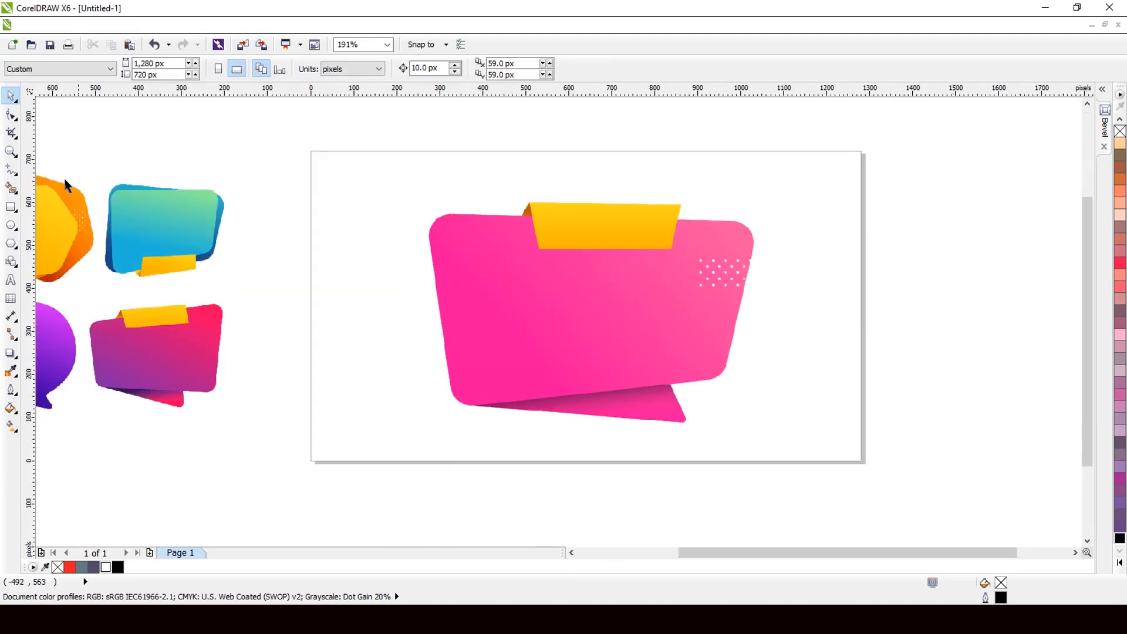
{"action": "double_click", "coordinate": [11, 206]}
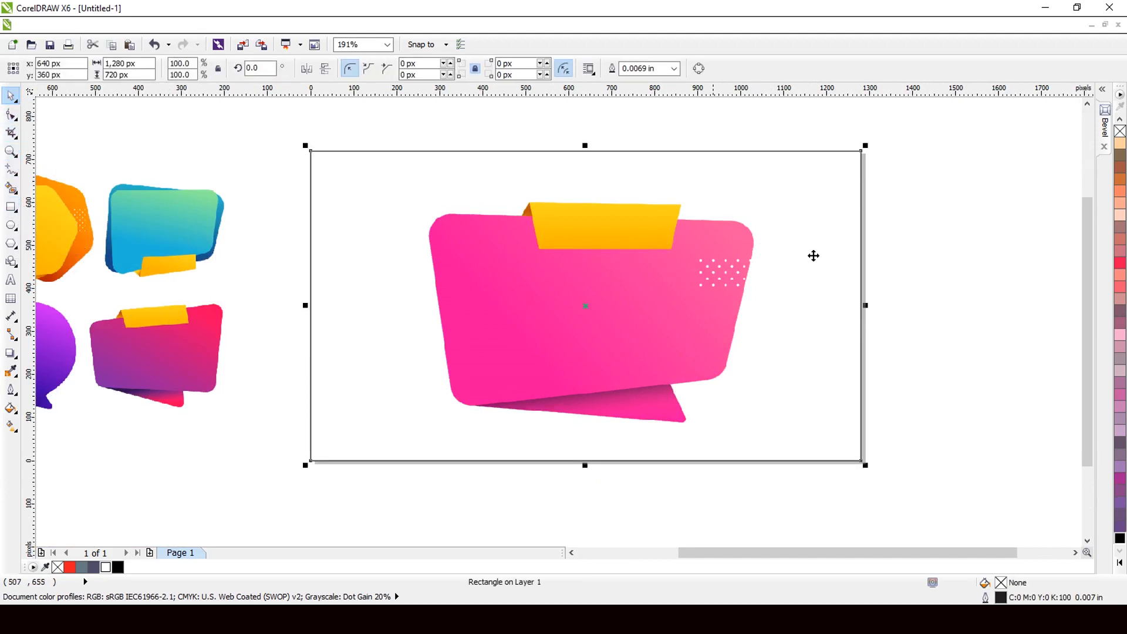
{"action": "left_click", "coordinate": [1119, 395]}
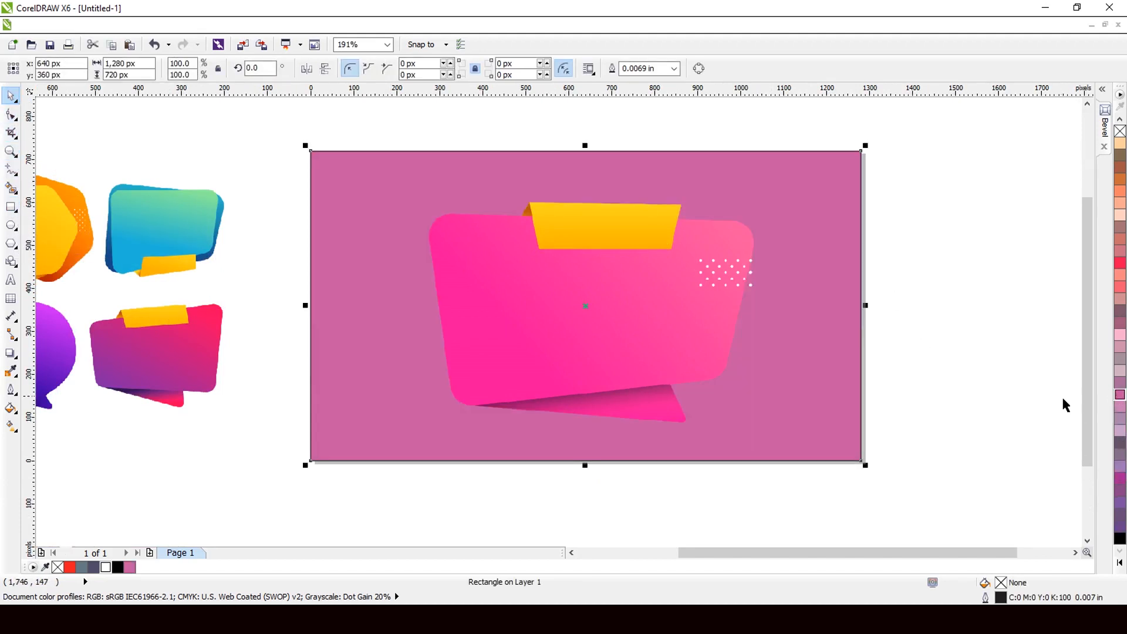
{"action": "left_click", "coordinate": [1119, 215]}
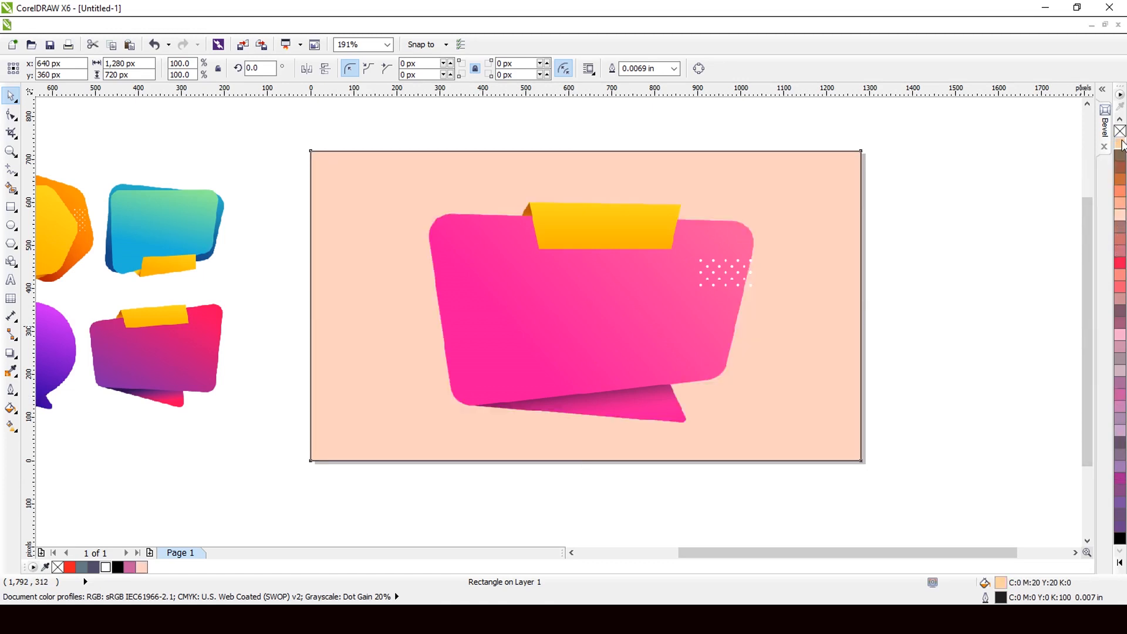
{"action": "left_click", "coordinate": [1119, 143]}
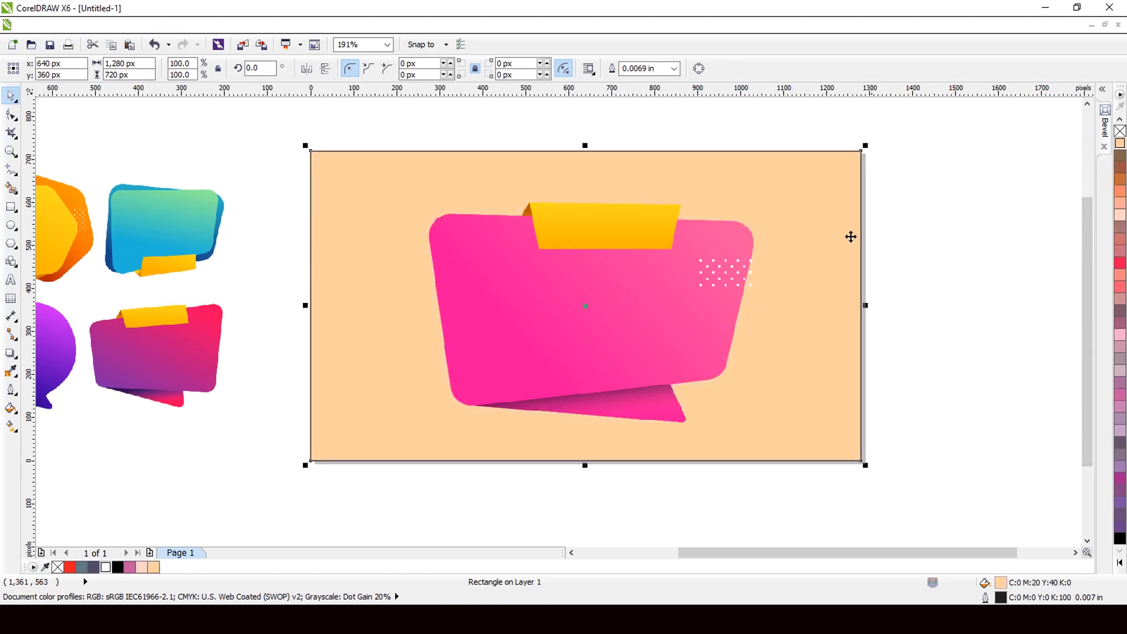
{"action": "right_click", "coordinate": [1119, 134]}
Step: Fill the background rectangle pale yellow (C0 M0 Y60 K0)
{"action": "scroll", "coordinate": [602, 235], "scroll_direction": "down", "scroll_amount": 1}
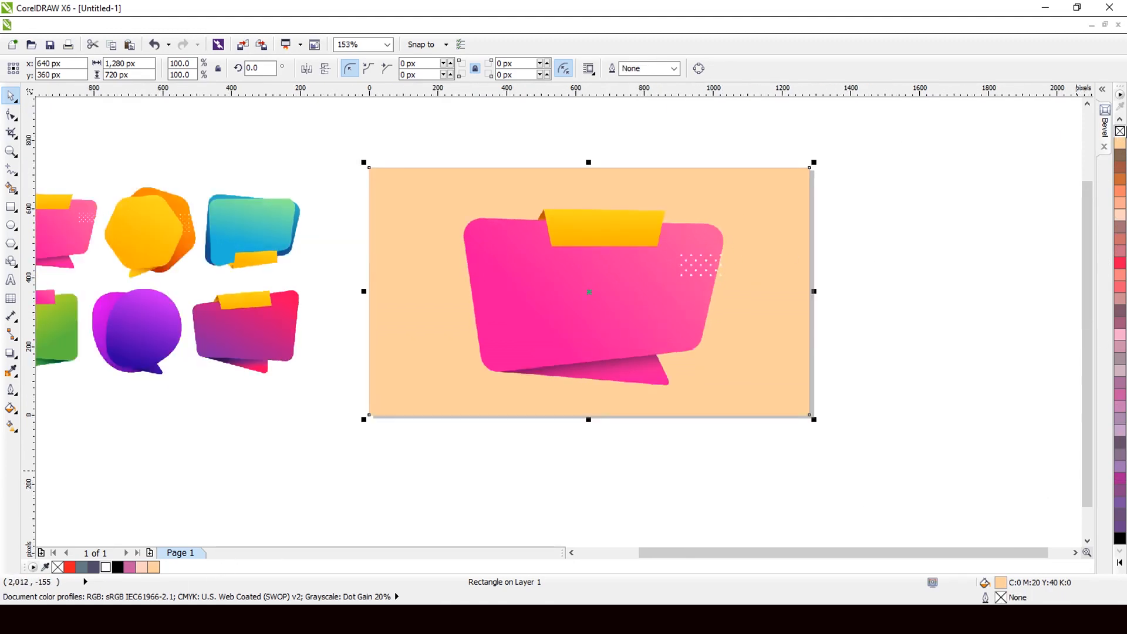
{"action": "left_click", "coordinate": [1119, 120]}
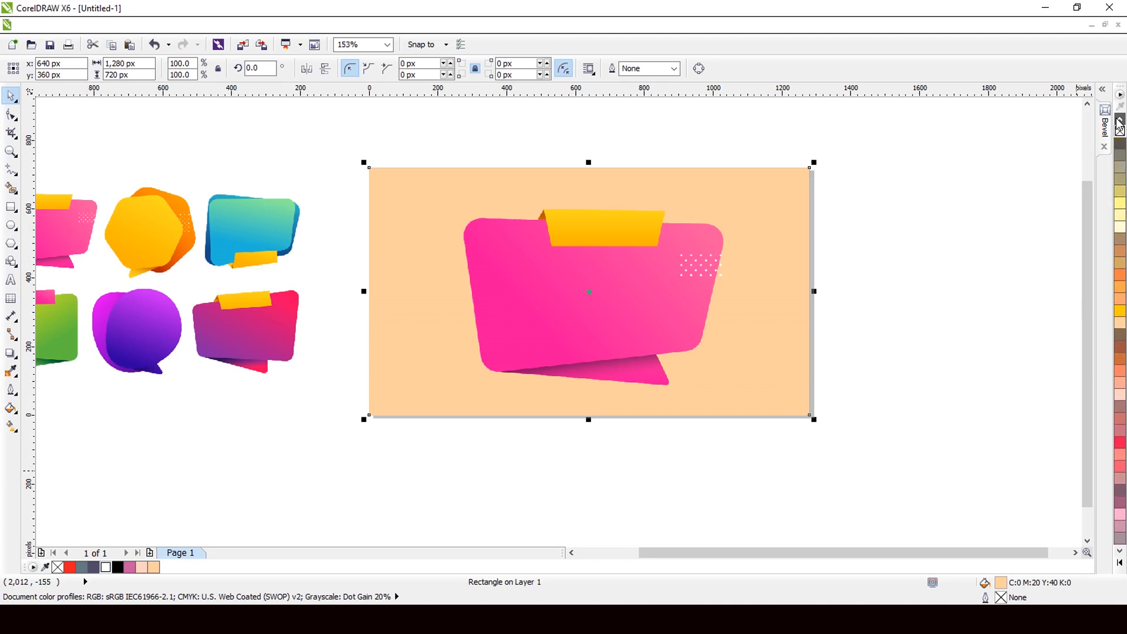
{"action": "left_click", "coordinate": [1120, 300]}
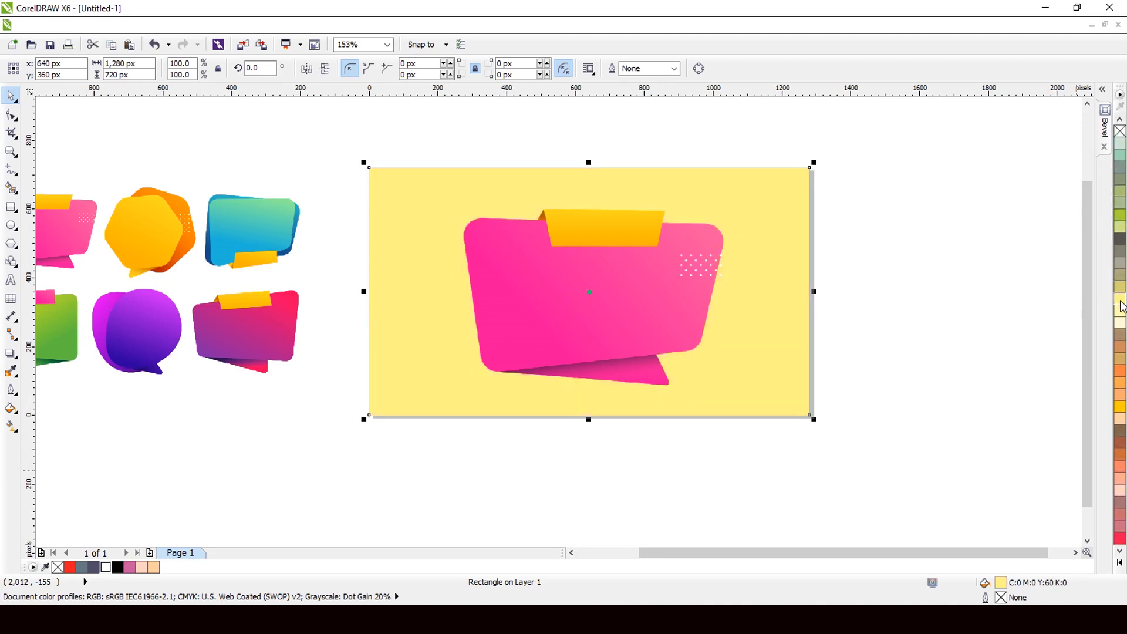
{"action": "left_click", "coordinate": [1119, 120]}
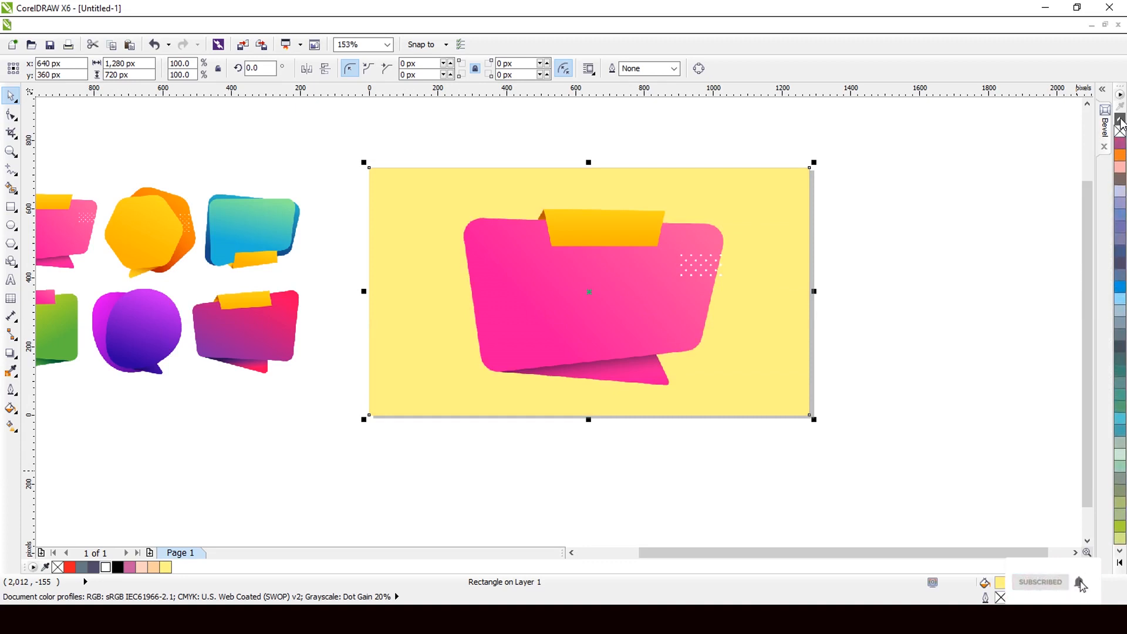
{"action": "left_click", "coordinate": [1120, 121]}
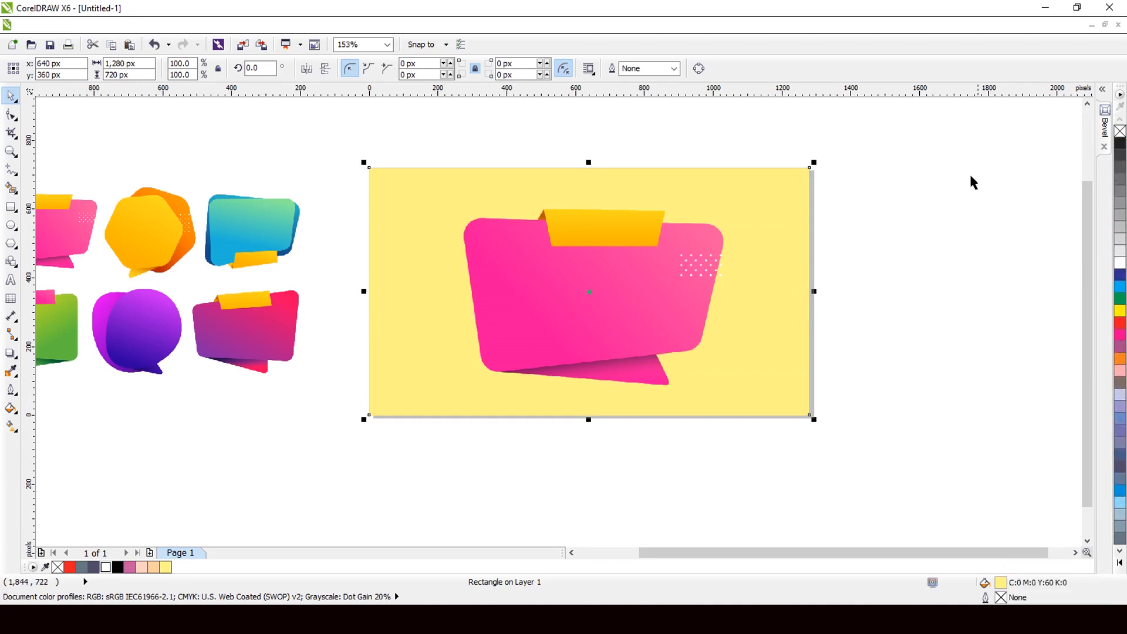
Step: Apply a Radial fountain fill to the pale yellow background rectangle
{"action": "left_click", "coordinate": [9, 408]}
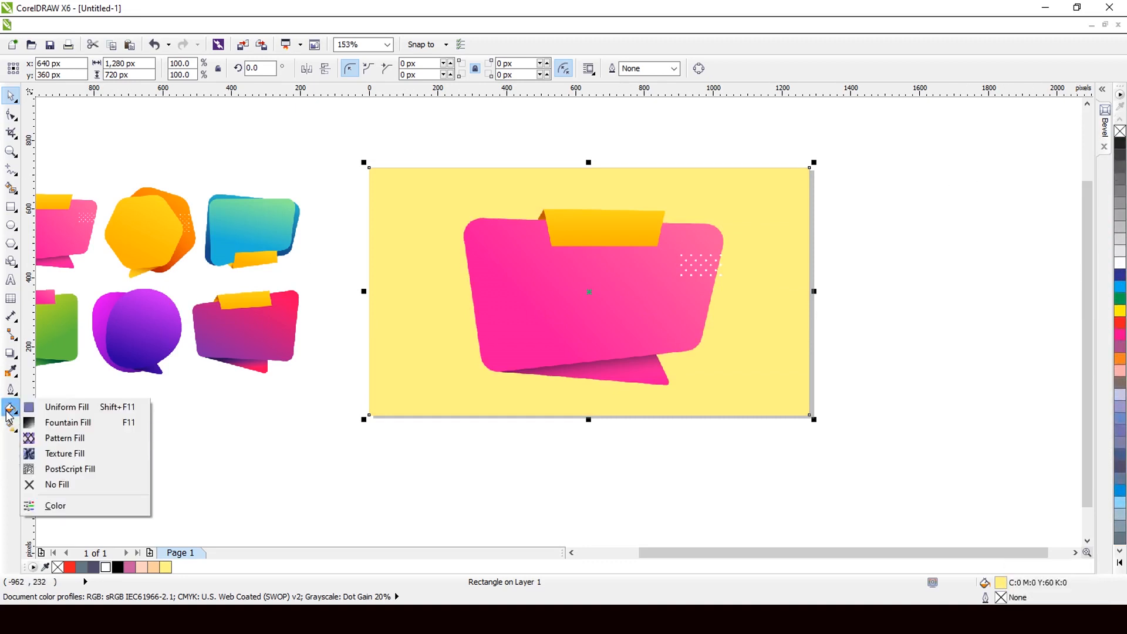
{"action": "left_click", "coordinate": [66, 422]}
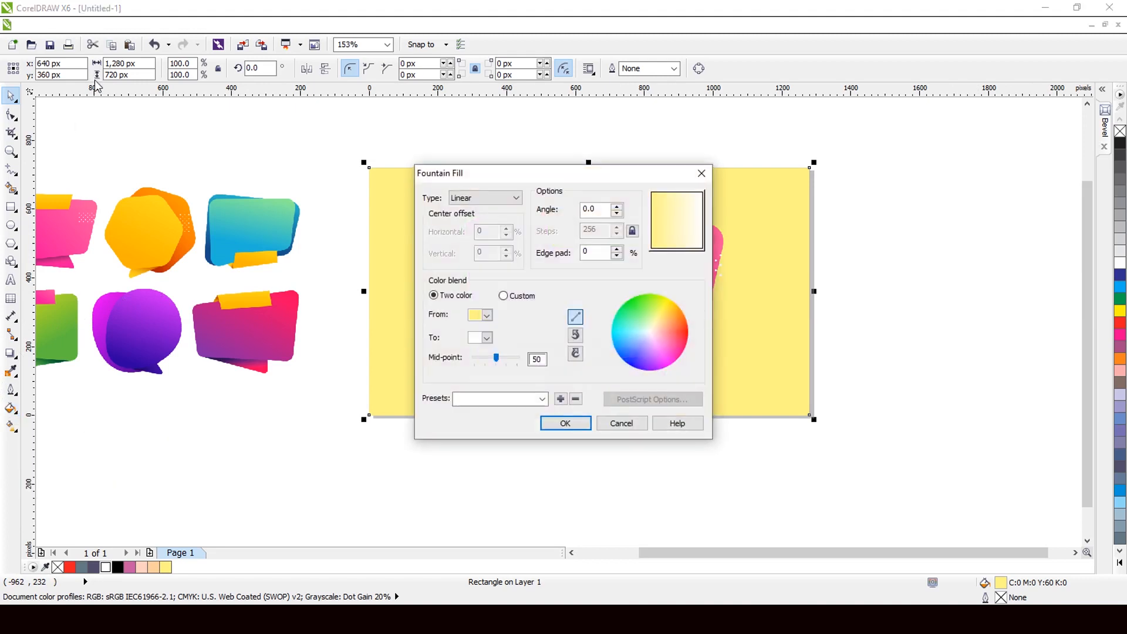
{"action": "left_click", "coordinate": [506, 198]}
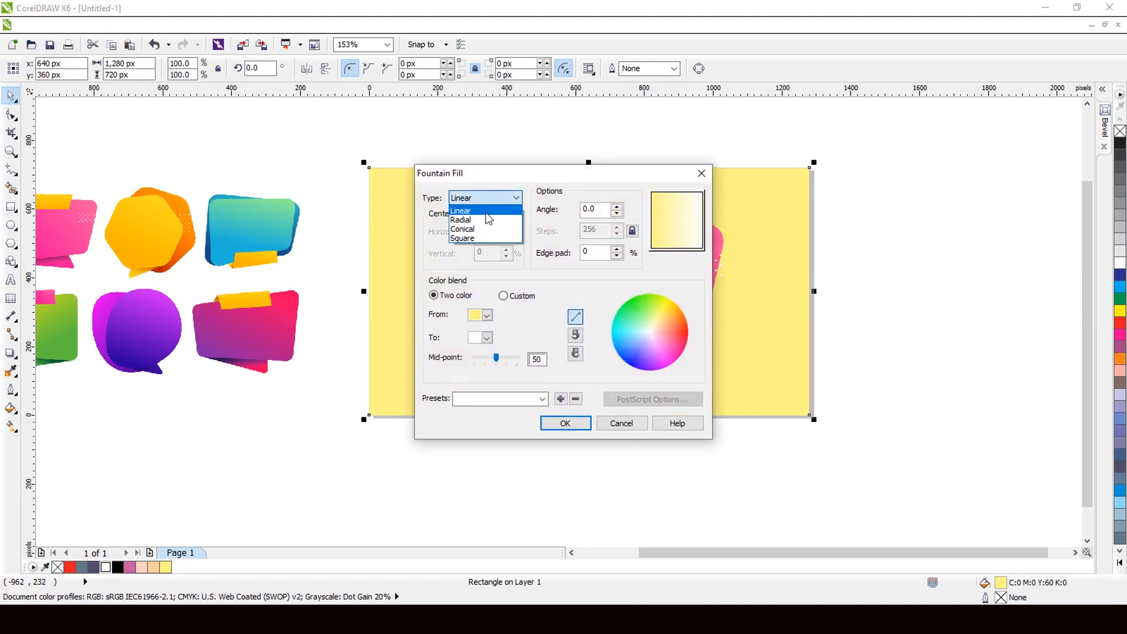
{"action": "left_click", "coordinate": [485, 221]}
{"action": "left_click", "coordinate": [572, 424]}
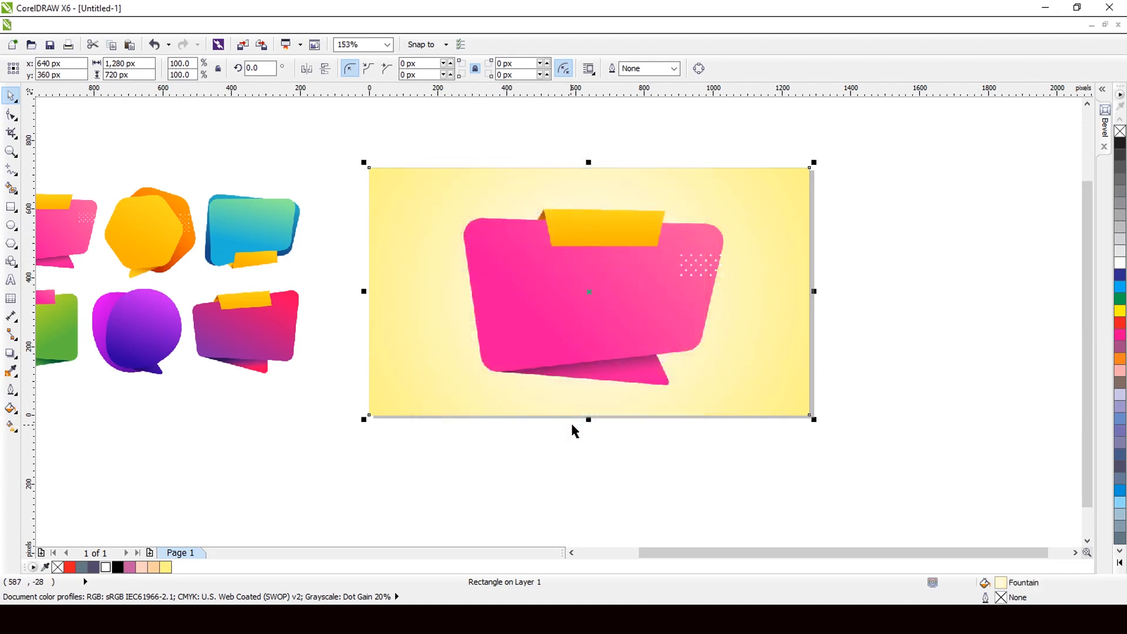
{"action": "left_click", "coordinate": [707, 312]}
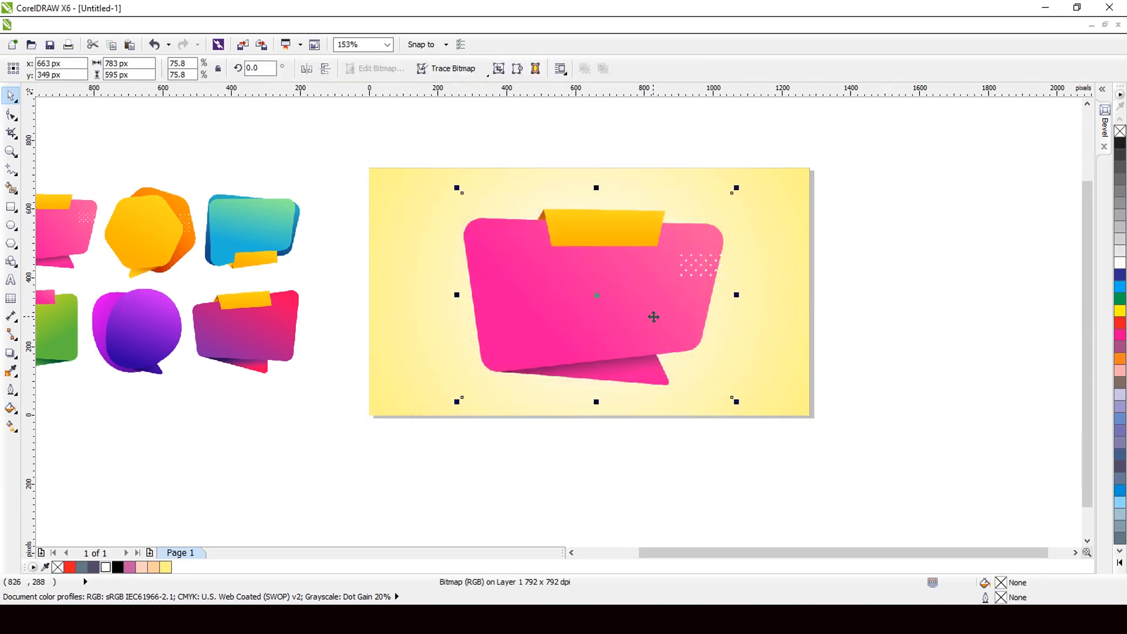
Step: Cast a drop shadow below the pink bubble with opacity 35 and feathering 10
{"action": "scroll", "coordinate": [590, 309], "scroll_direction": "down", "scroll_amount": 2}
{"action": "scroll", "coordinate": [594, 311], "scroll_direction": "up", "scroll_amount": 2}
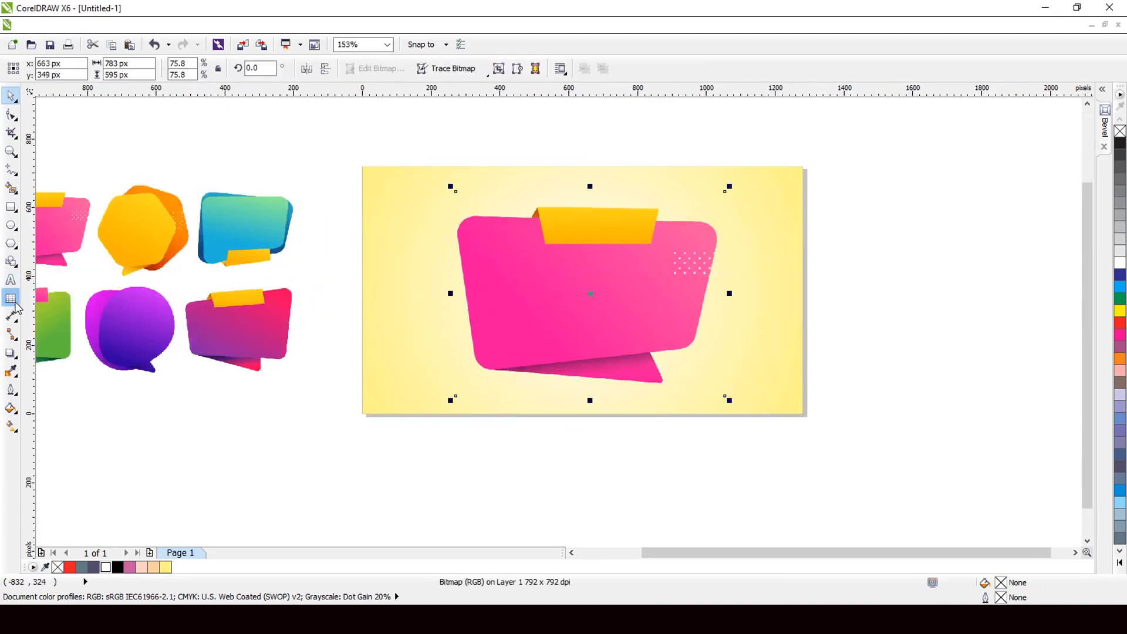
{"action": "left_click", "coordinate": [12, 353]}
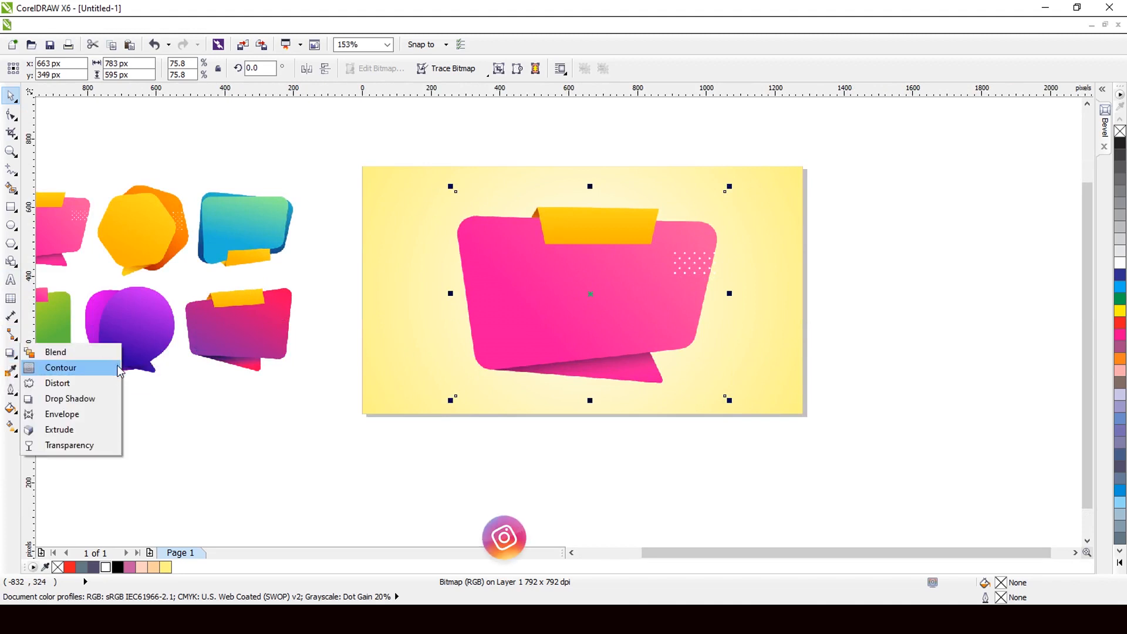
{"action": "left_click", "coordinate": [88, 399]}
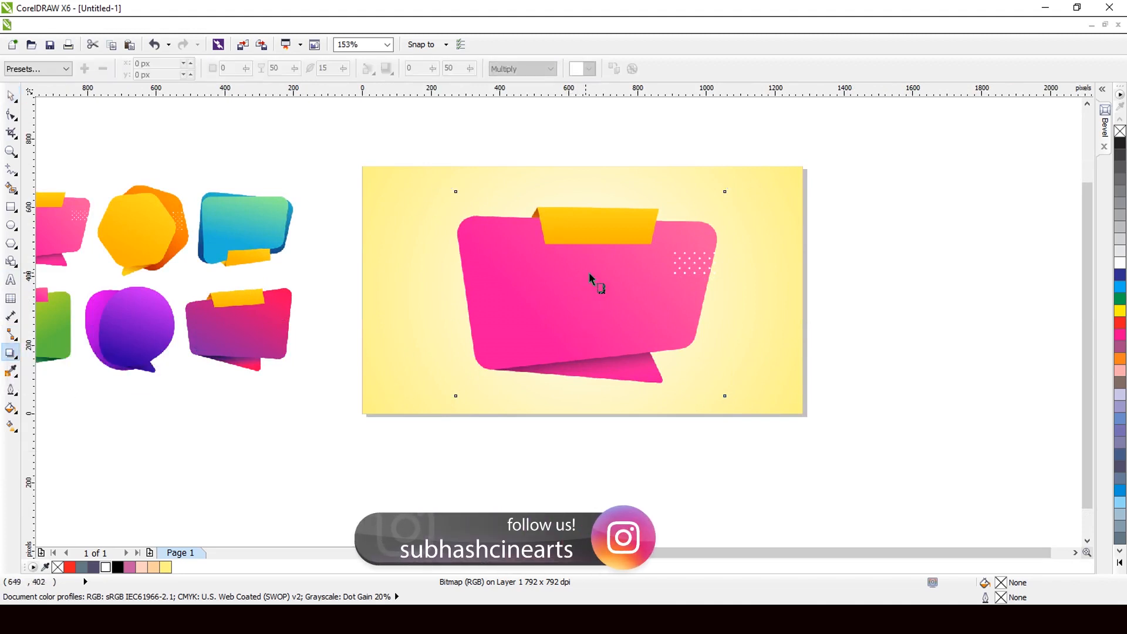
{"action": "left_click_drag", "start_coordinate": [589, 272], "coordinate": [594, 433]}
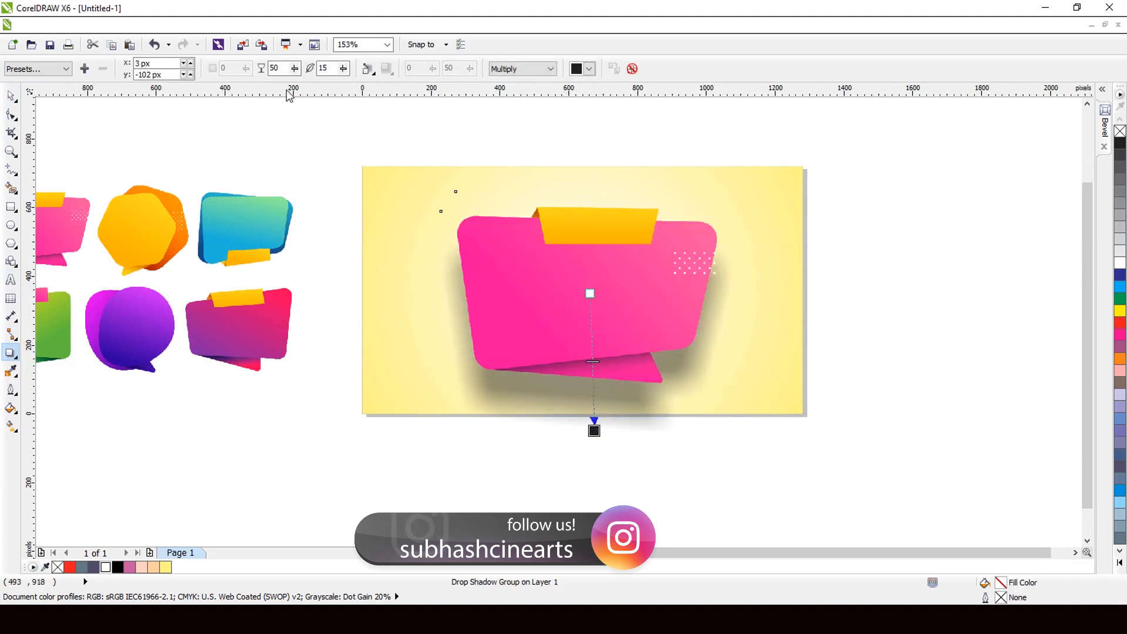
{"action": "double_click", "coordinate": [284, 68]}
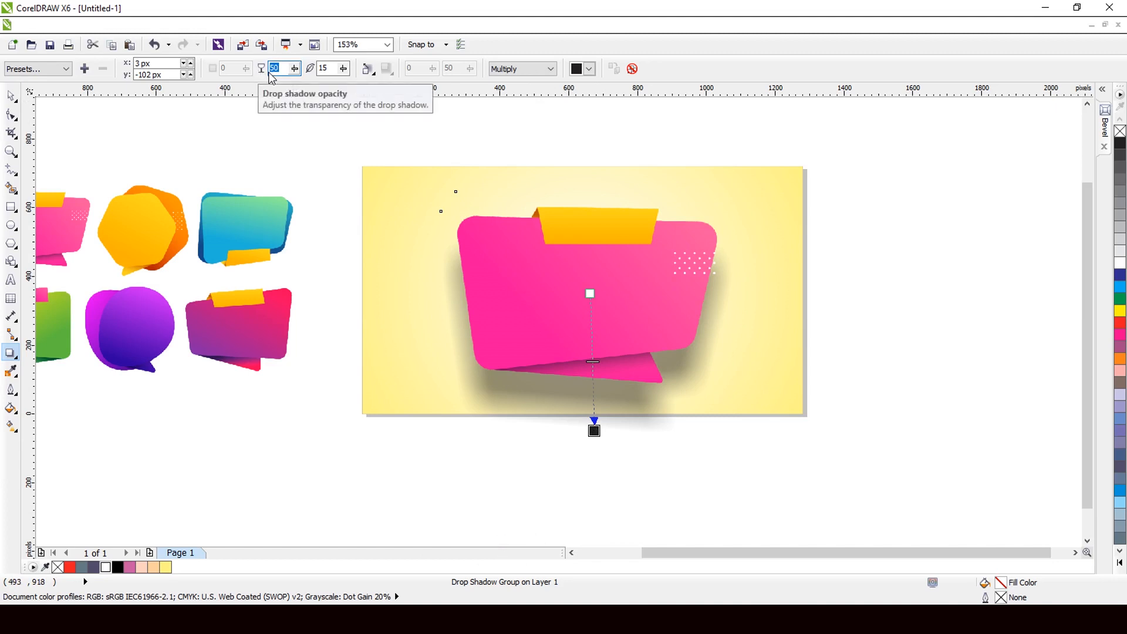
{"action": "key", "text": "Tab"}
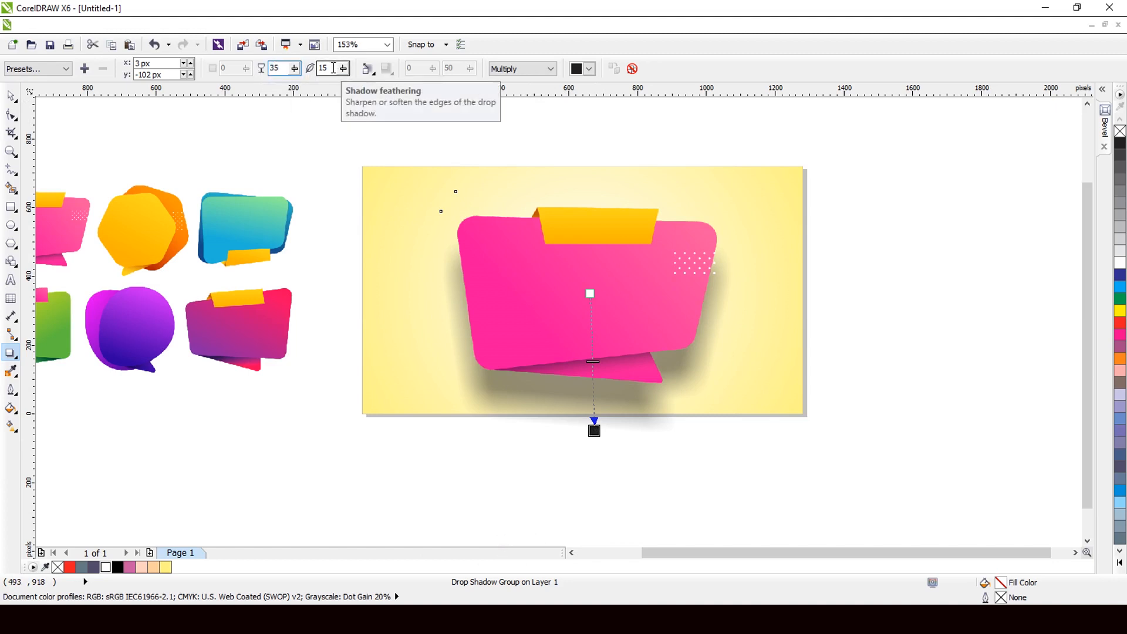
{"action": "type", "text": "1"}
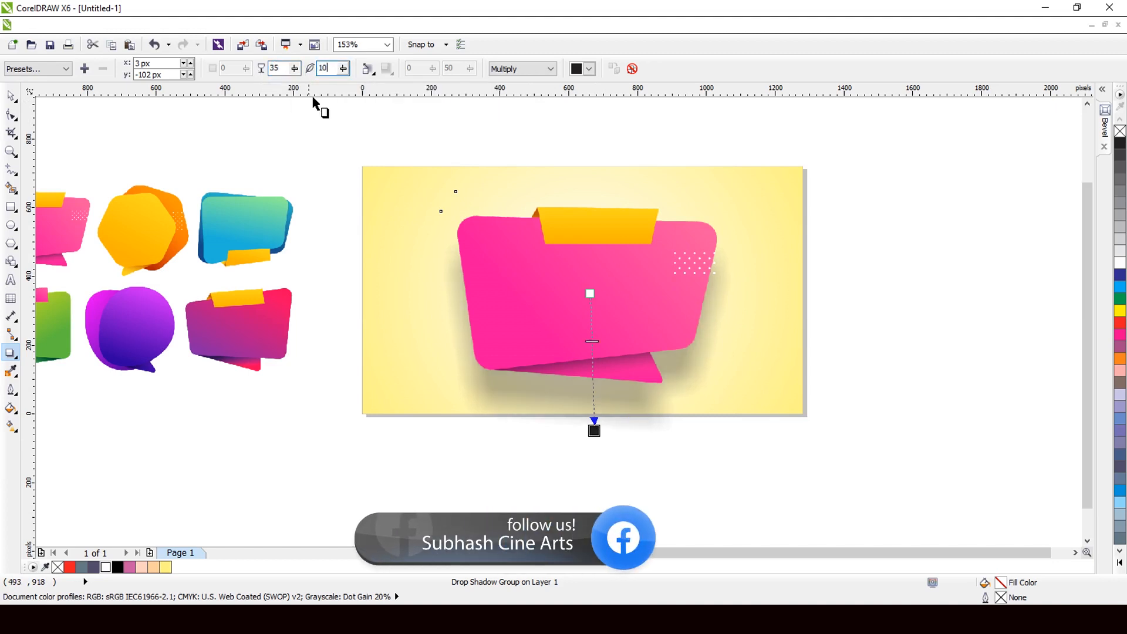
{"action": "left_click", "coordinate": [283, 68]}
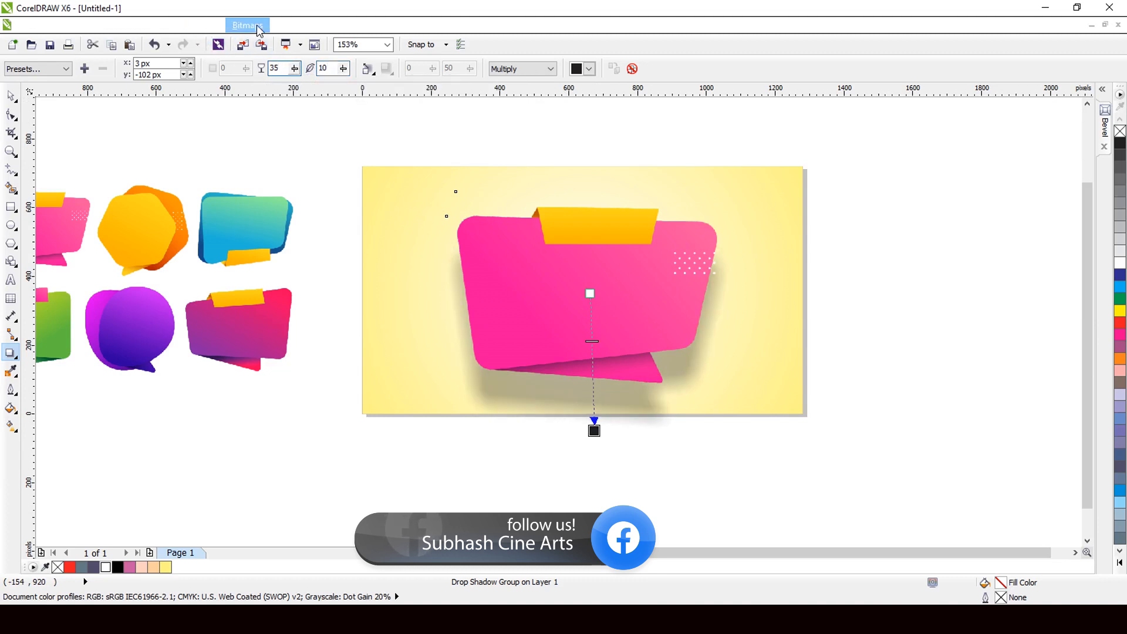
{"action": "left_click", "coordinate": [258, 26]}
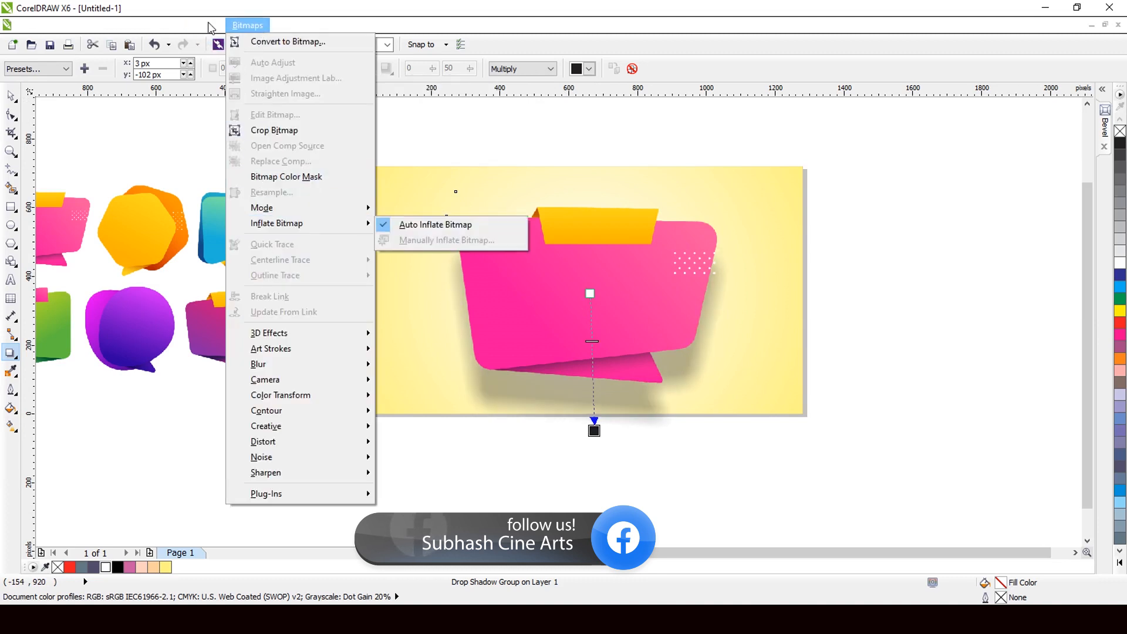
Step: Break the drop shadow apart from the pink bubble into its own object
{"action": "mouse_move", "coordinate": [197, 36]}
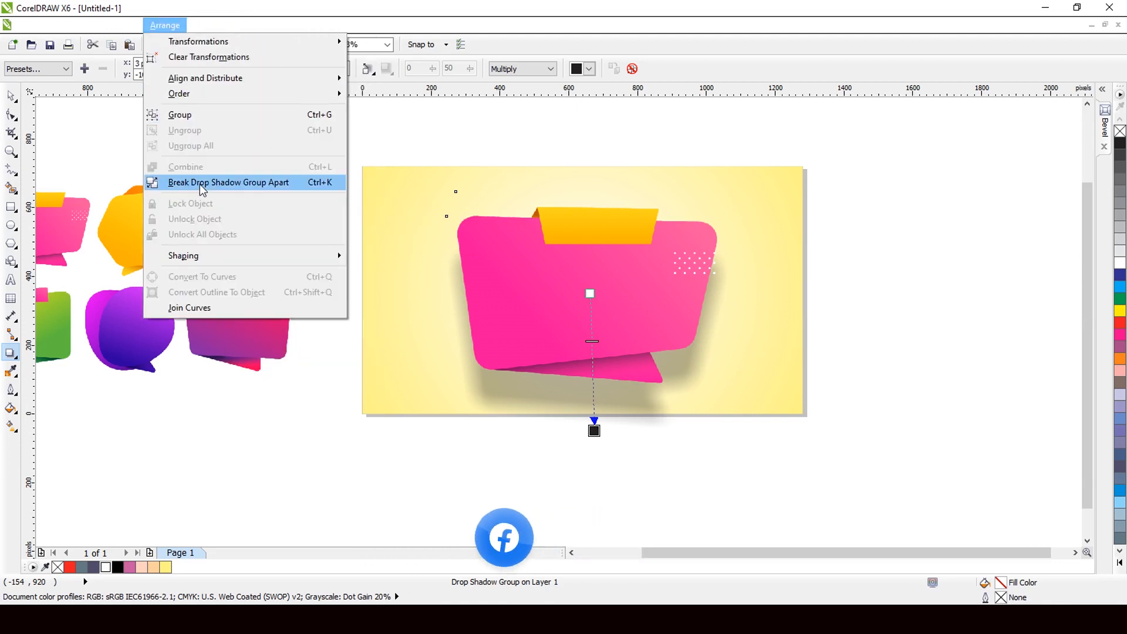
{"action": "left_click", "coordinate": [199, 182]}
{"action": "left_click", "coordinate": [11, 95]}
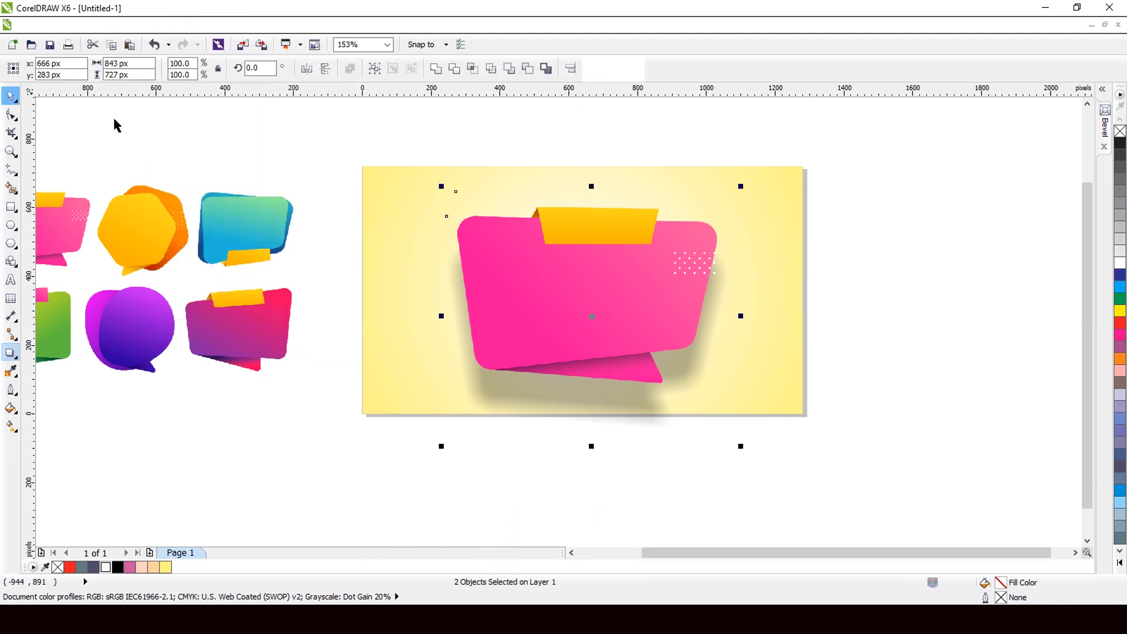
{"action": "left_click", "coordinate": [115, 122]}
{"action": "left_click", "coordinate": [533, 394]}
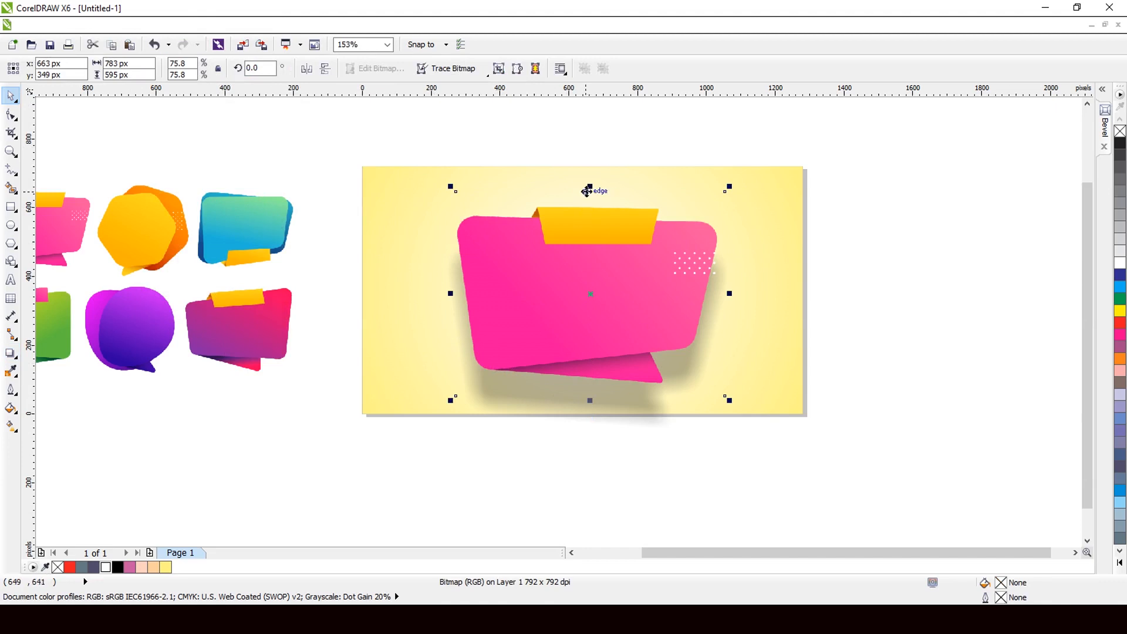
{"action": "left_click_drag", "start_coordinate": [590, 187], "coordinate": [590, 253]}
{"action": "key", "text": "ctrl+z"}
Step: Flatten the separated shadow to 712 x 65 px and move it below the bubble
{"action": "left_click", "coordinate": [609, 415]}
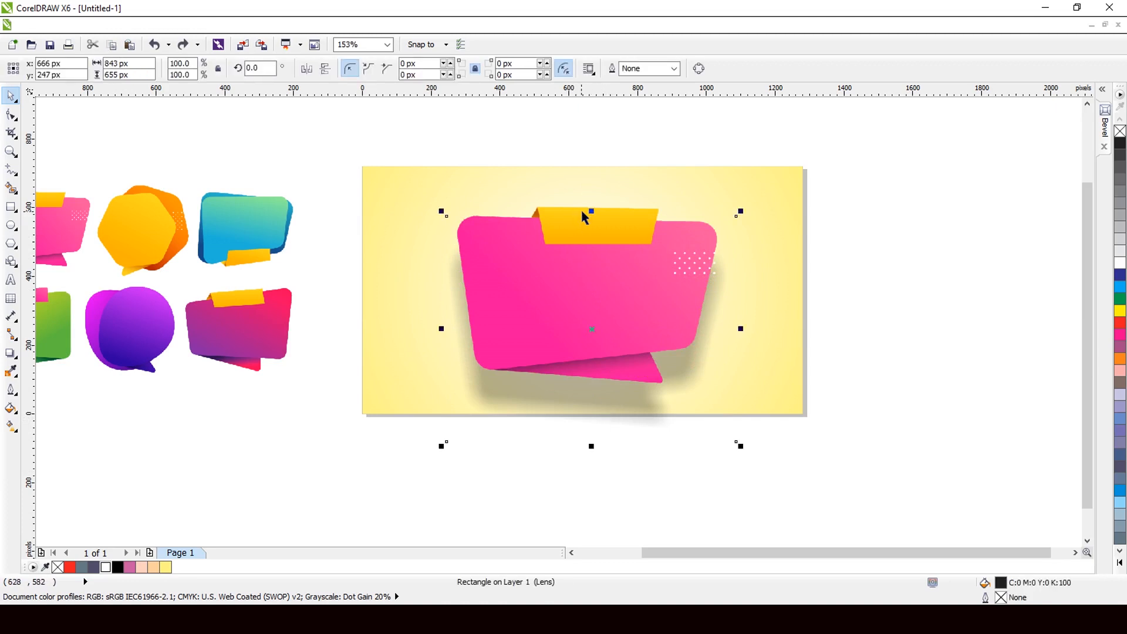
{"action": "left_click_drag", "start_coordinate": [591, 210], "coordinate": [591, 295]}
{"action": "key", "text": "Down"}
{"action": "key", "text": "Down"}
{"action": "key", "text": "Down"}
{"action": "key", "text": "Down"}
{"action": "key", "text": "Down"}
{"action": "key", "text": "Down"}
{"action": "key", "text": "Down"}
{"action": "key", "text": "Down"}
{"action": "key", "text": "Down"}
{"action": "key", "text": "Down"}
{"action": "key", "text": "Down"}
{"action": "key", "text": "Down"}
{"action": "key", "text": "Down"}
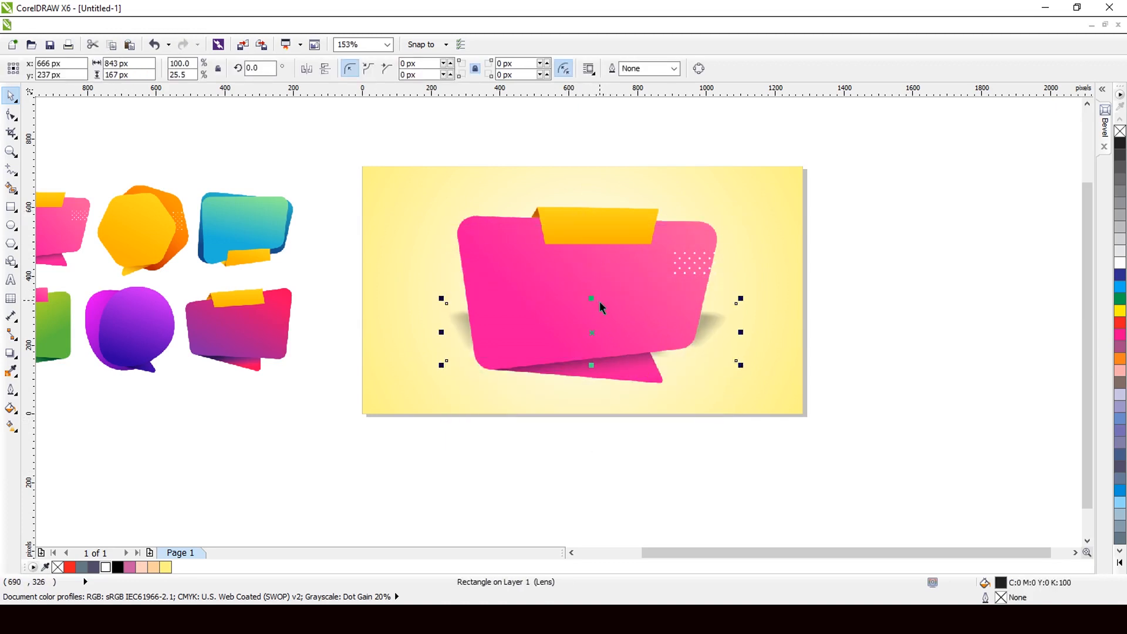
{"action": "key", "text": "Down"}
{"action": "key", "text": "Down"}
{"action": "key", "text": "Down"}
{"action": "key", "text": "Down"}
{"action": "key", "text": "Down"}
{"action": "key", "text": "Down"}
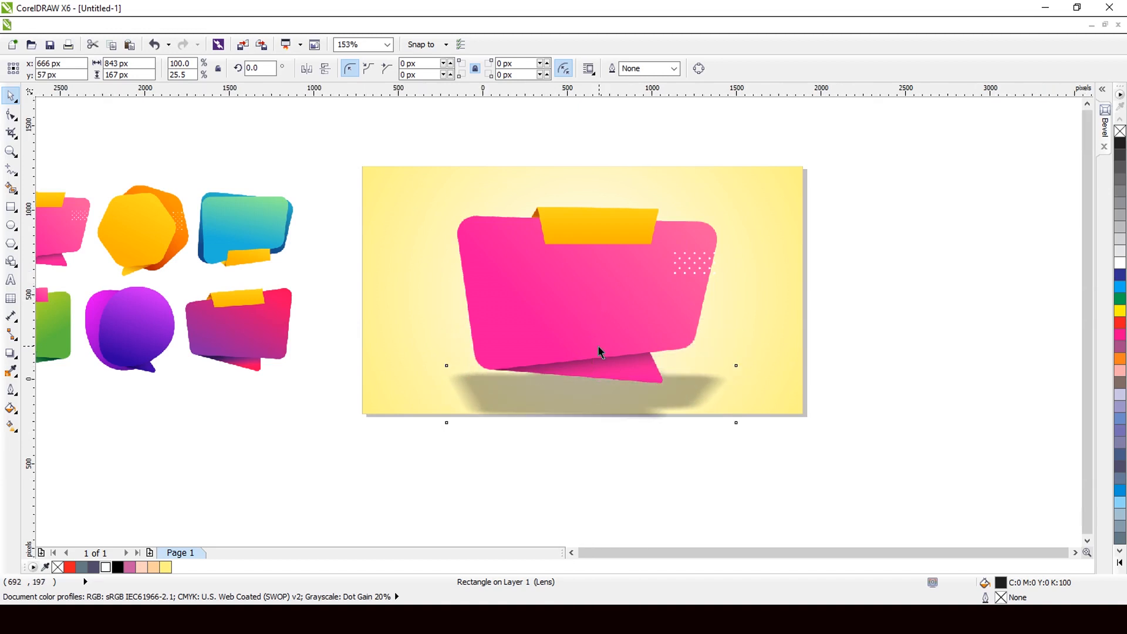
{"action": "scroll", "coordinate": [597, 347], "scroll_direction": "down", "scroll_amount": 3}
{"action": "scroll", "coordinate": [589, 374], "scroll_direction": "up", "scroll_amount": 3}
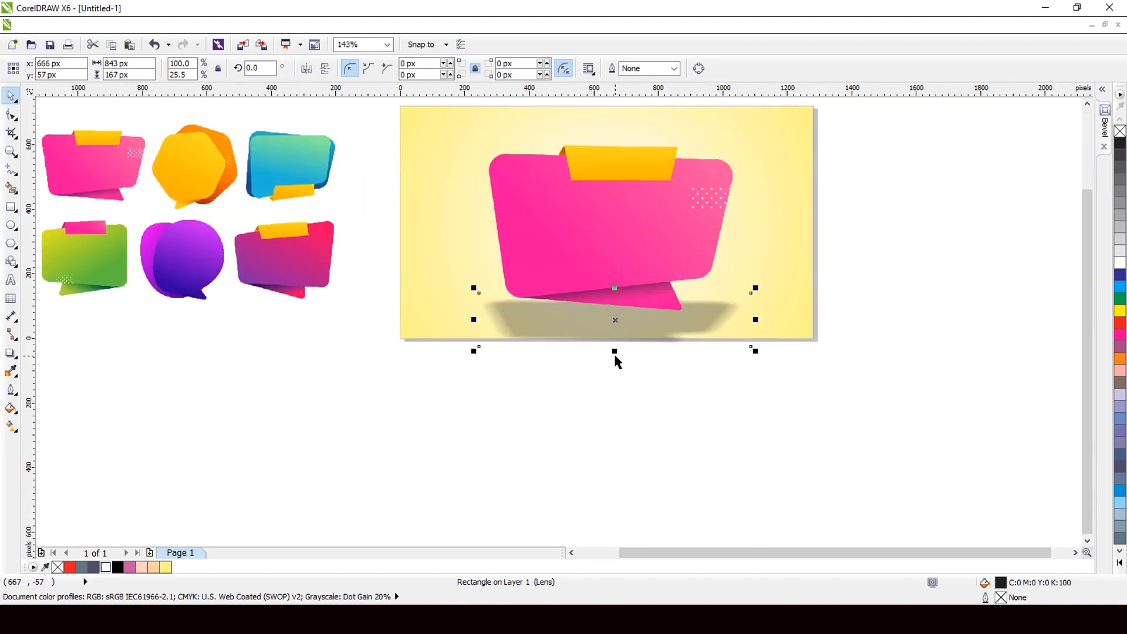
{"action": "left_click_drag", "start_coordinate": [615, 352], "coordinate": [614, 335]}
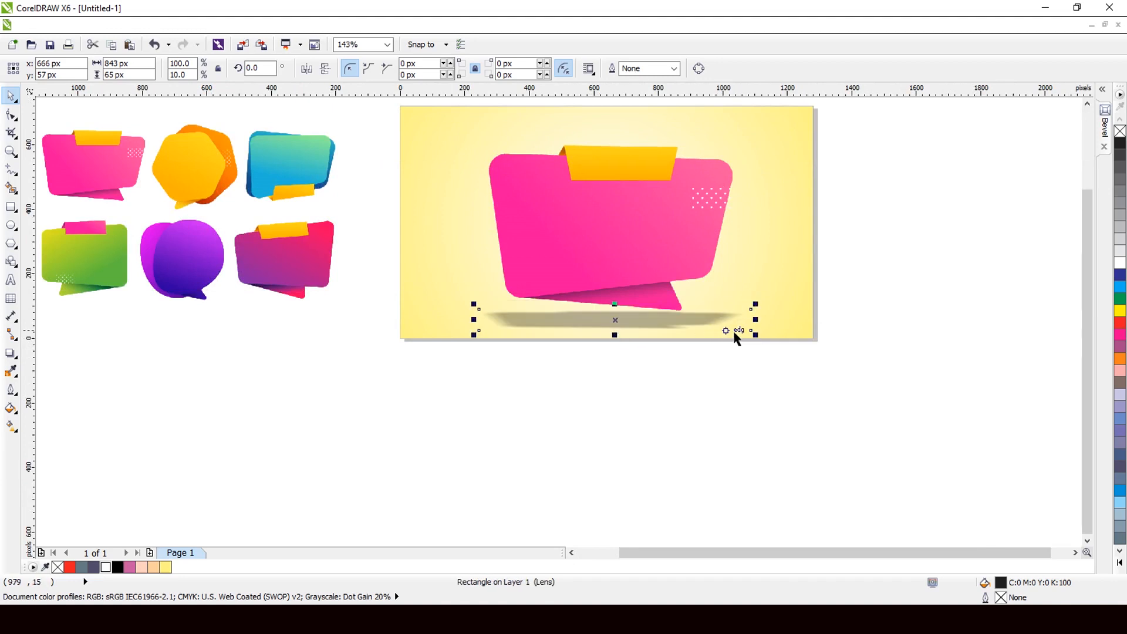
{"action": "left_click_drag", "start_coordinate": [755, 321], "coordinate": [734, 321]}
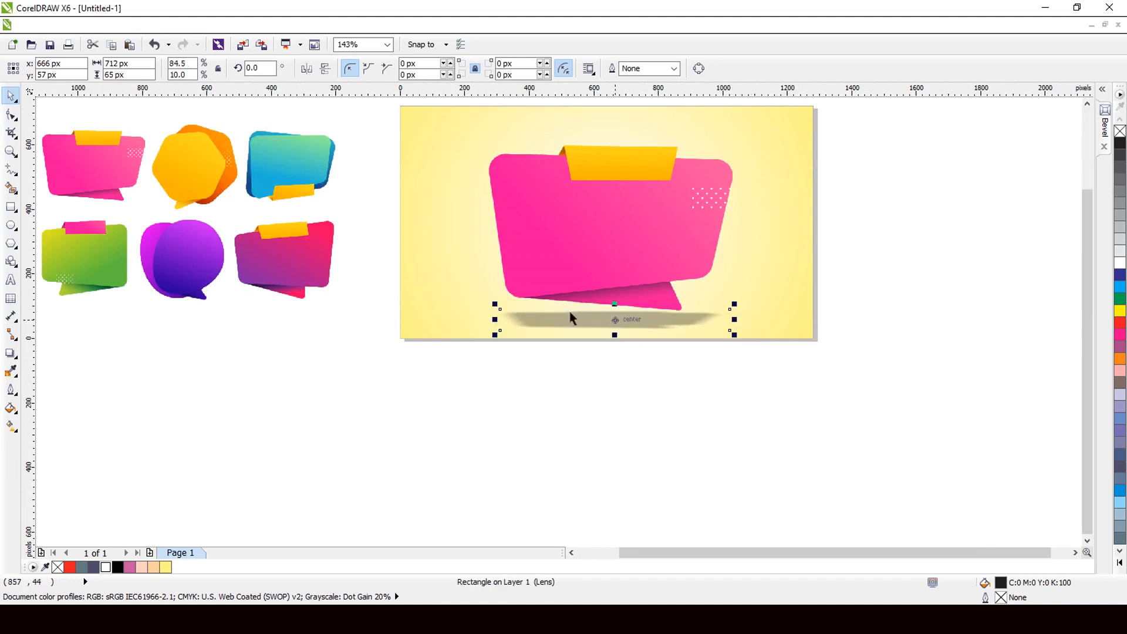
Step: Move the bubble and shadow up slightly, then nudge the shadow down
{"action": "scroll", "coordinate": [506, 302], "scroll_direction": "down", "scroll_amount": 1}
{"action": "left_click_drag", "start_coordinate": [462, 161], "coordinate": [670, 348]}
{"action": "scroll", "coordinate": [604, 276], "scroll_direction": "up", "scroll_amount": 1}
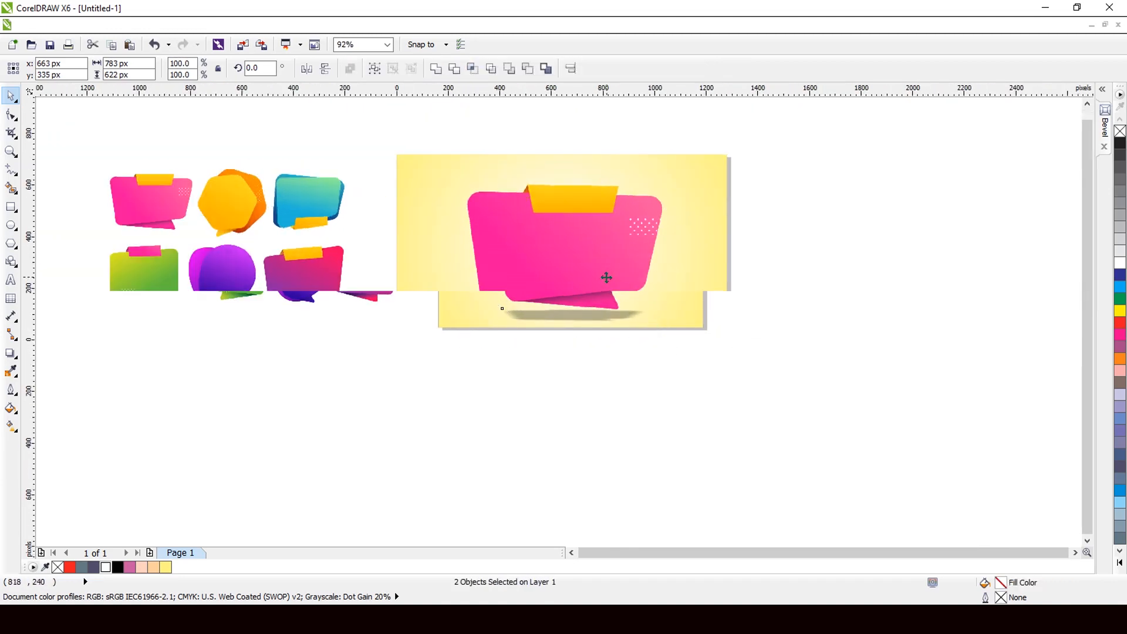
{"action": "left_click_drag", "start_coordinate": [599, 273], "coordinate": [599, 266]}
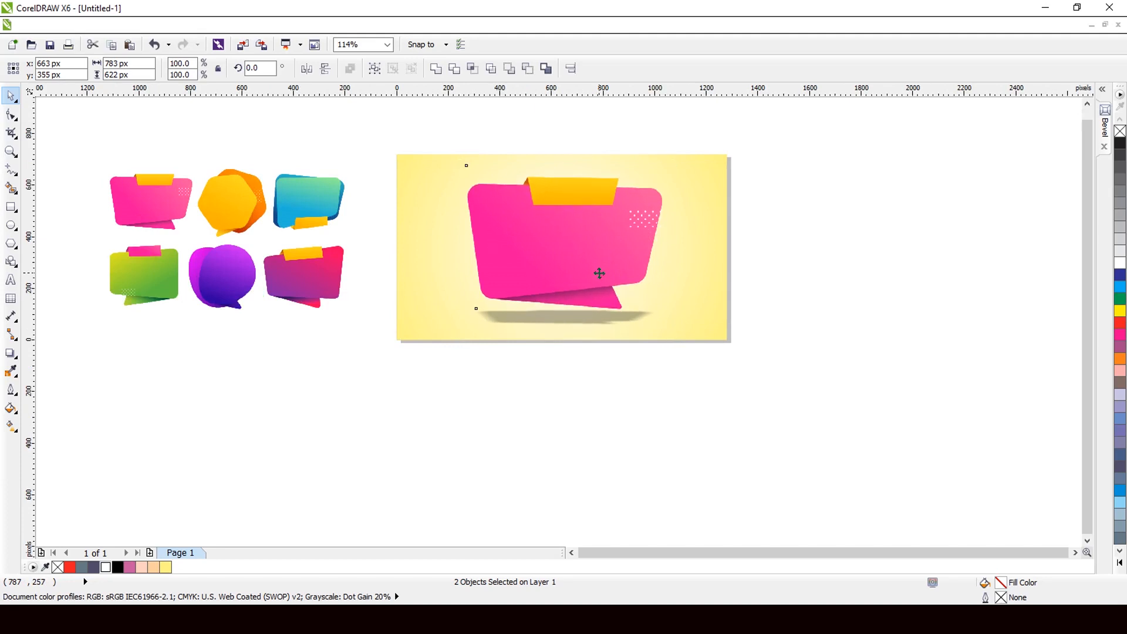
{"action": "left_click", "coordinate": [574, 394]}
{"action": "left_click", "coordinate": [596, 325]}
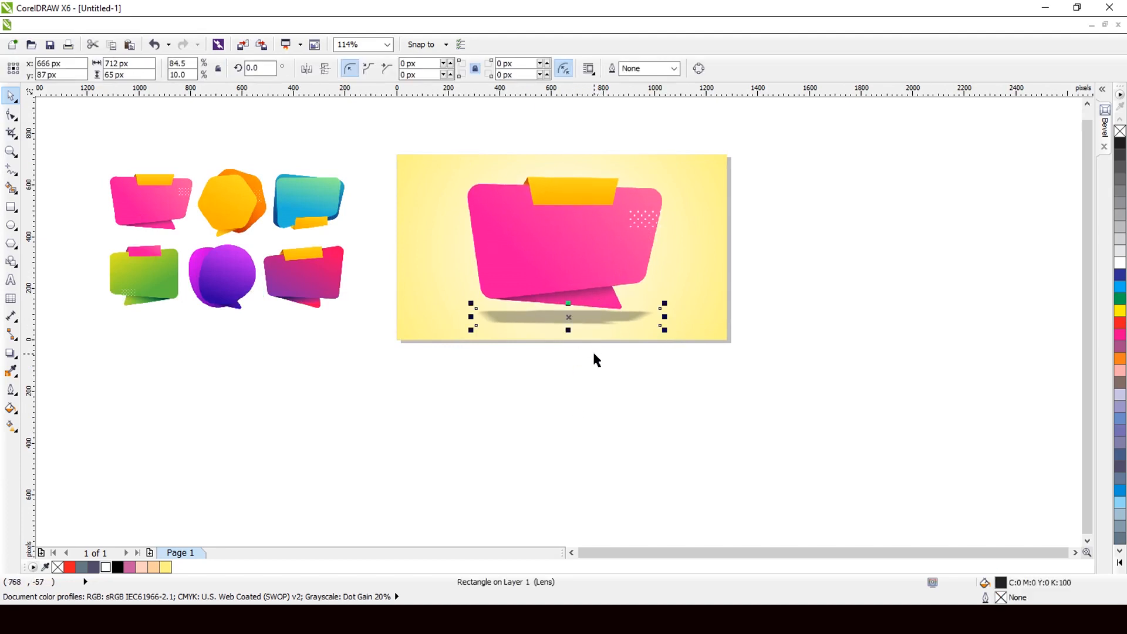
{"action": "key", "text": "Down"}
{"action": "key", "text": "Down"}
Step: Review the banner and its floor shadow on the background with nothing selected
{"action": "scroll", "coordinate": [593, 352], "scroll_direction": "down", "scroll_amount": 1}
{"action": "left_click", "coordinate": [589, 354]}
{"action": "scroll", "coordinate": [517, 271], "scroll_direction": "up", "scroll_amount": 1}
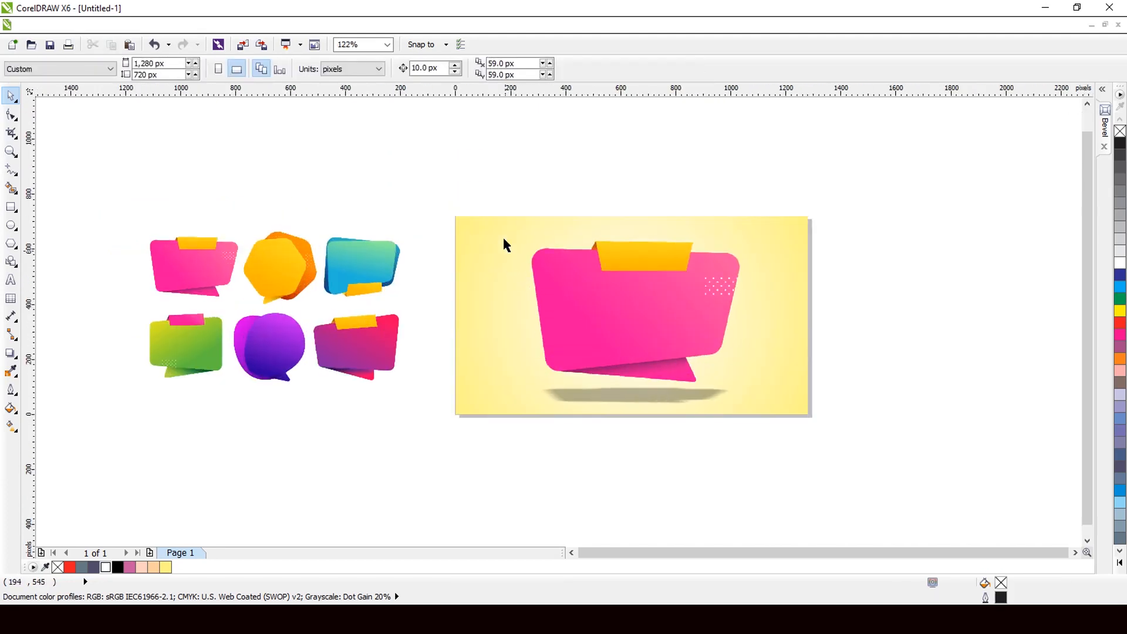
{"action": "left_click_drag", "start_coordinate": [748, 403], "coordinate": [701, 369]}
{"action": "scroll", "coordinate": [632, 326], "scroll_direction": "up", "scroll_amount": 2}
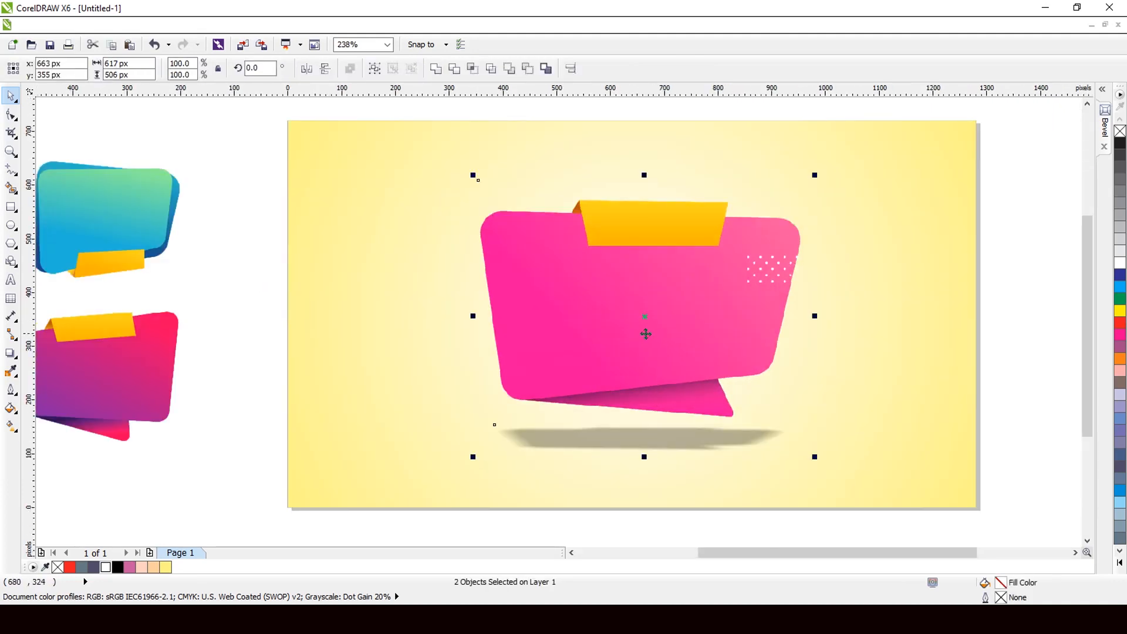
{"action": "scroll", "coordinate": [646, 334], "scroll_direction": "down", "scroll_amount": 1}
{"action": "left_click", "coordinate": [976, 329]}
{"action": "scroll", "coordinate": [794, 314], "scroll_direction": "down", "scroll_amount": 2}
{"action": "scroll", "coordinate": [831, 299], "scroll_direction": "up", "scroll_amount": 1}
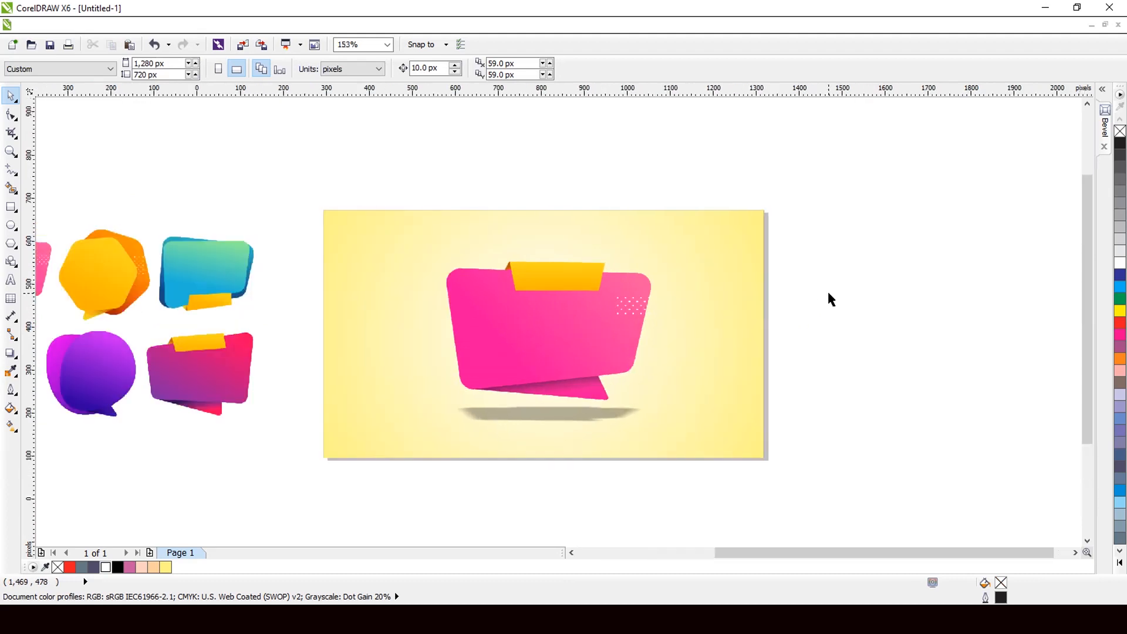
{"action": "scroll", "coordinate": [828, 294], "scroll_direction": "up", "scroll_amount": 1}
Step: Type 'Bumper' and 'SALE' on two lines above the page, then break them apart
{"action": "left_click", "coordinate": [10, 280]}
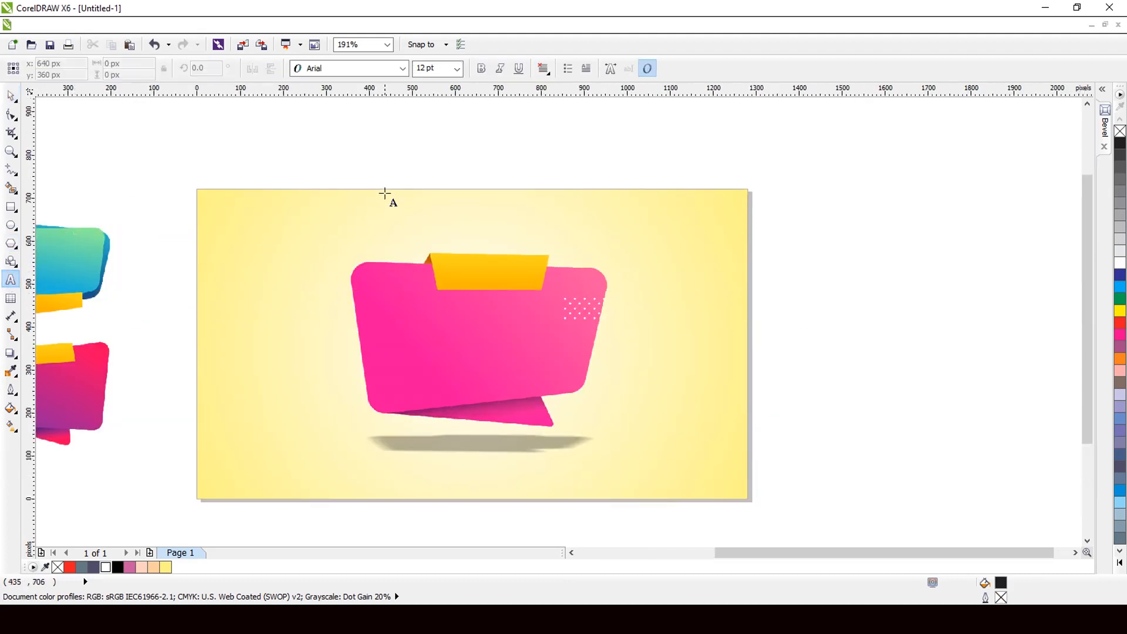
{"action": "left_click", "coordinate": [389, 188]}
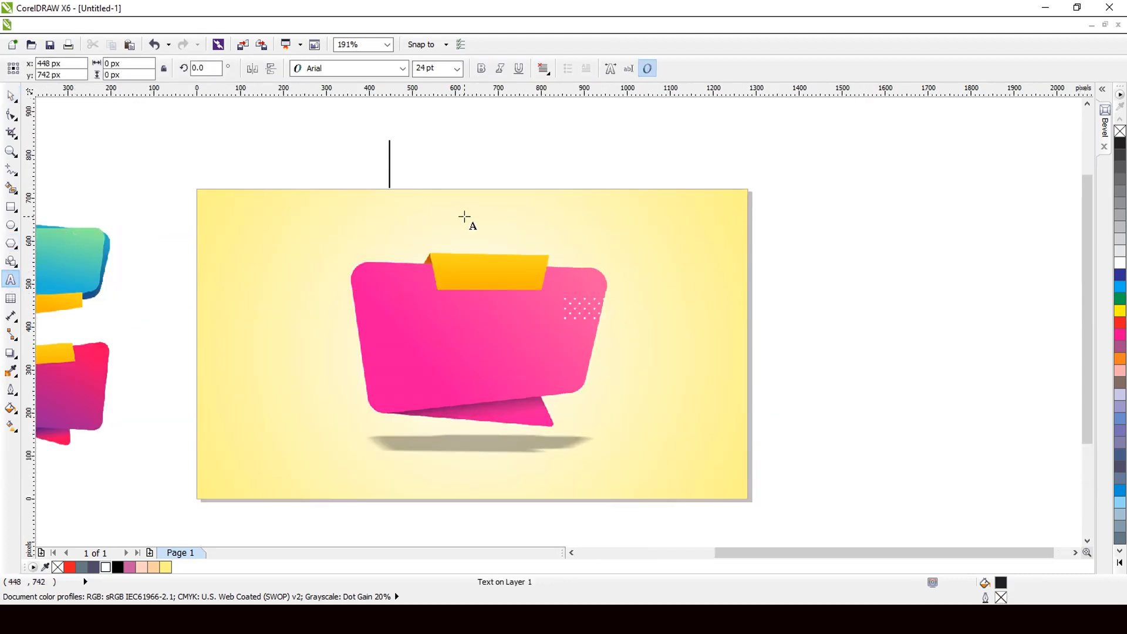
{"action": "type", "text": "Bumper"}
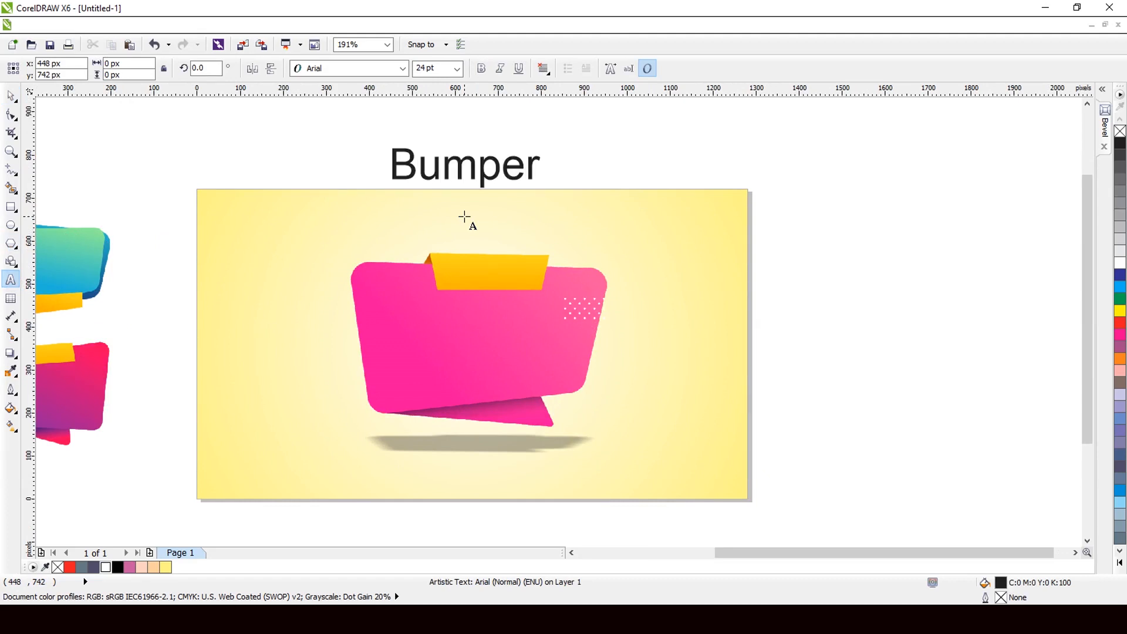
{"action": "key", "text": "Return"}
{"action": "type", "text": "SALE"}
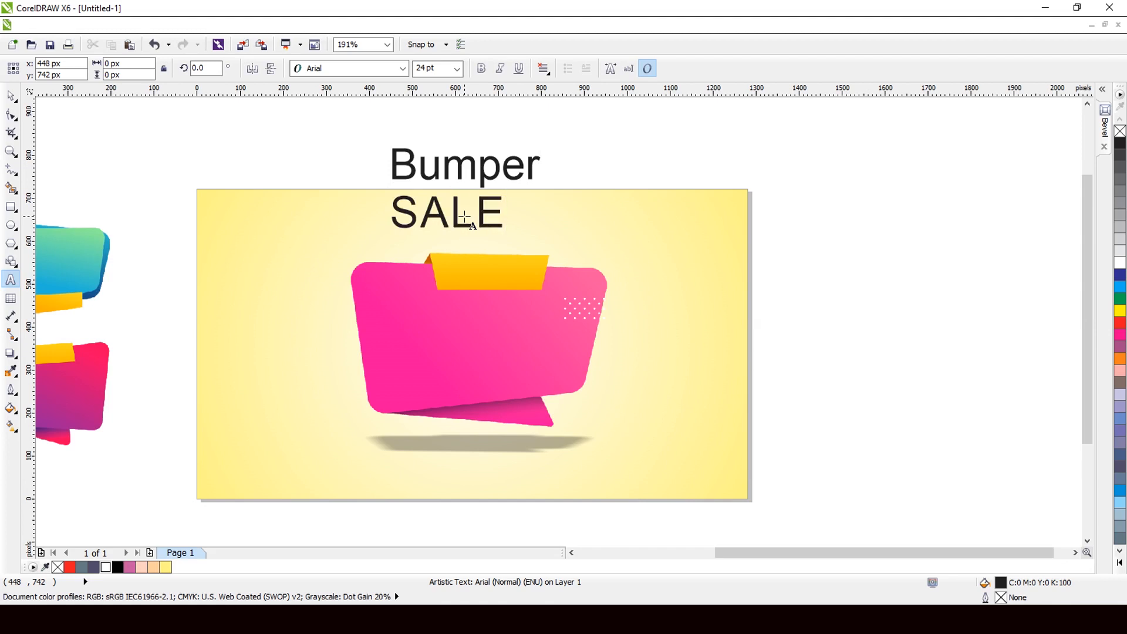
{"action": "key", "text": "ctrl+space"}
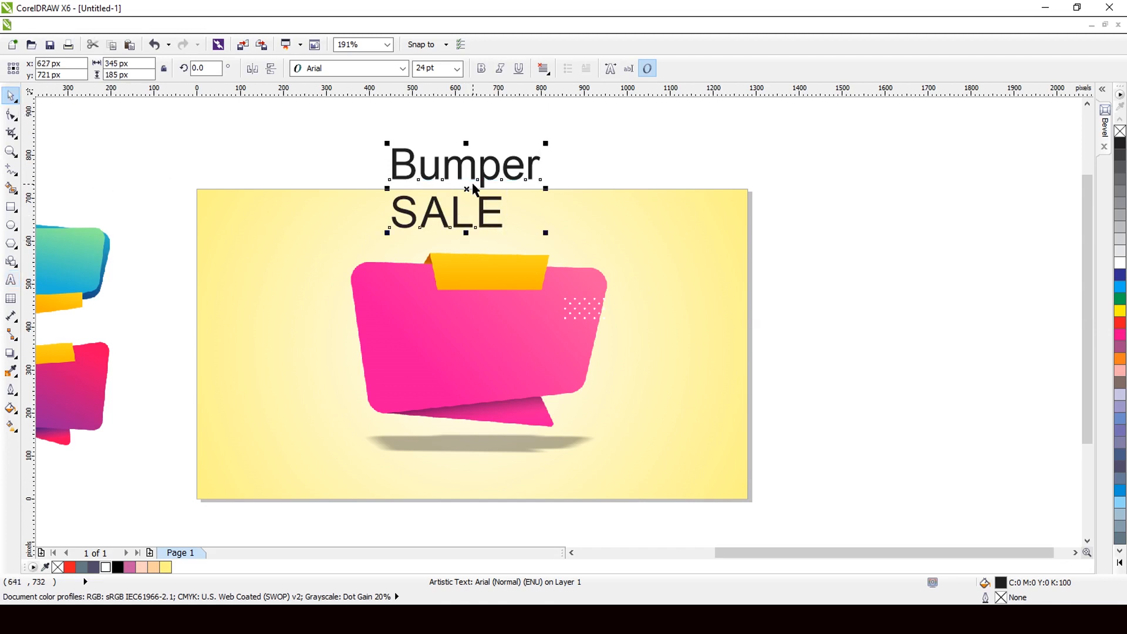
{"action": "scroll", "coordinate": [465, 181], "scroll_direction": "up", "scroll_amount": 1}
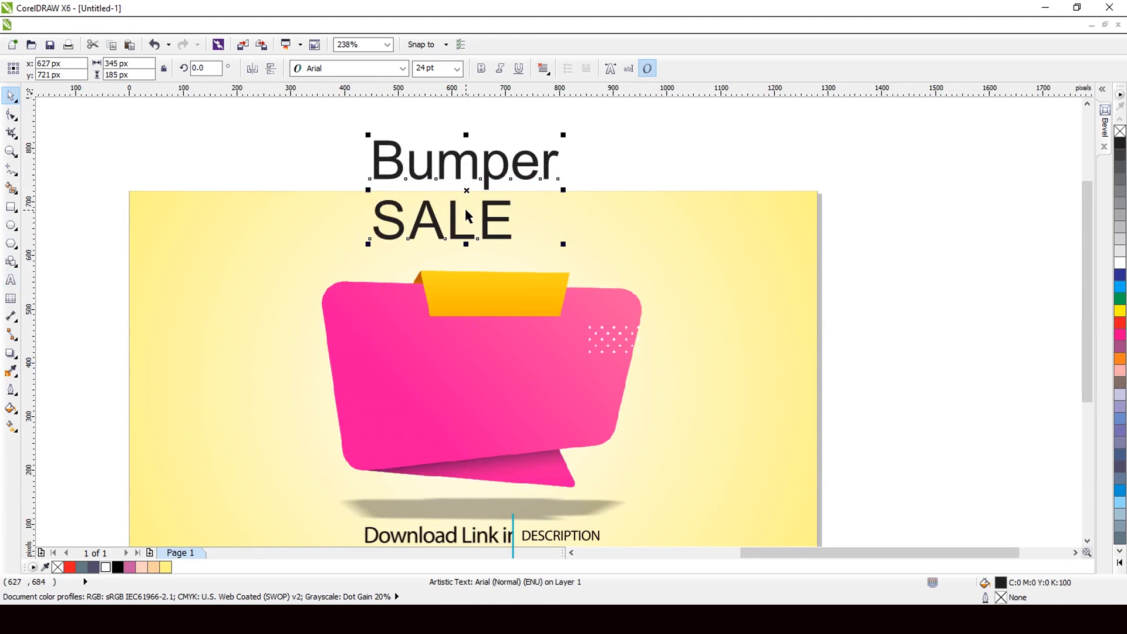
{"action": "key", "text": "ctrl+k"}
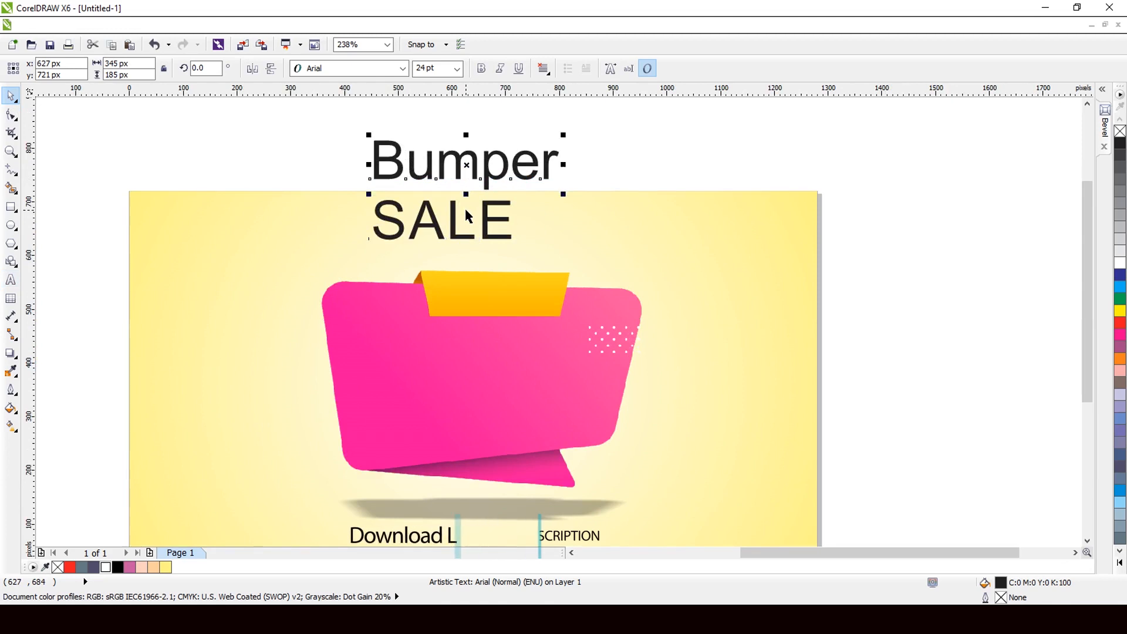
Step: Bold 'Bumper' and scale it onto the orange tab, then centre 'SALE' in the pink banner
{"action": "left_click", "coordinate": [481, 68]}
{"action": "left_click_drag", "start_coordinate": [471, 166], "coordinate": [500, 279]}
{"action": "scroll", "coordinate": [530, 282], "scroll_direction": "up", "scroll_amount": 2}
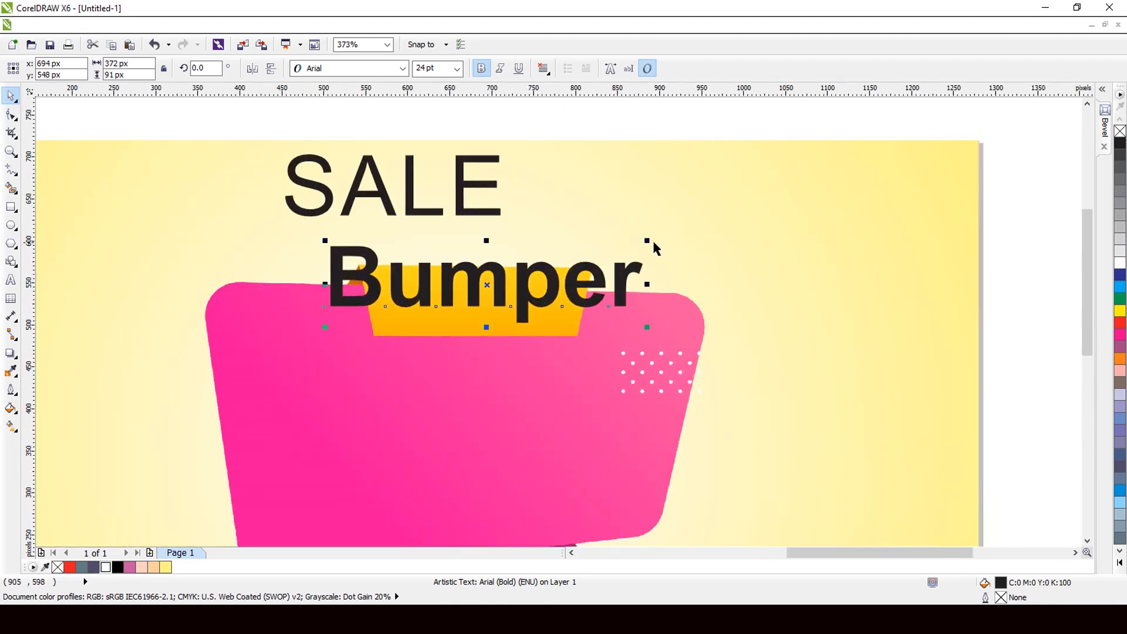
{"action": "left_click_drag", "start_coordinate": [647, 240], "coordinate": [554, 264]}
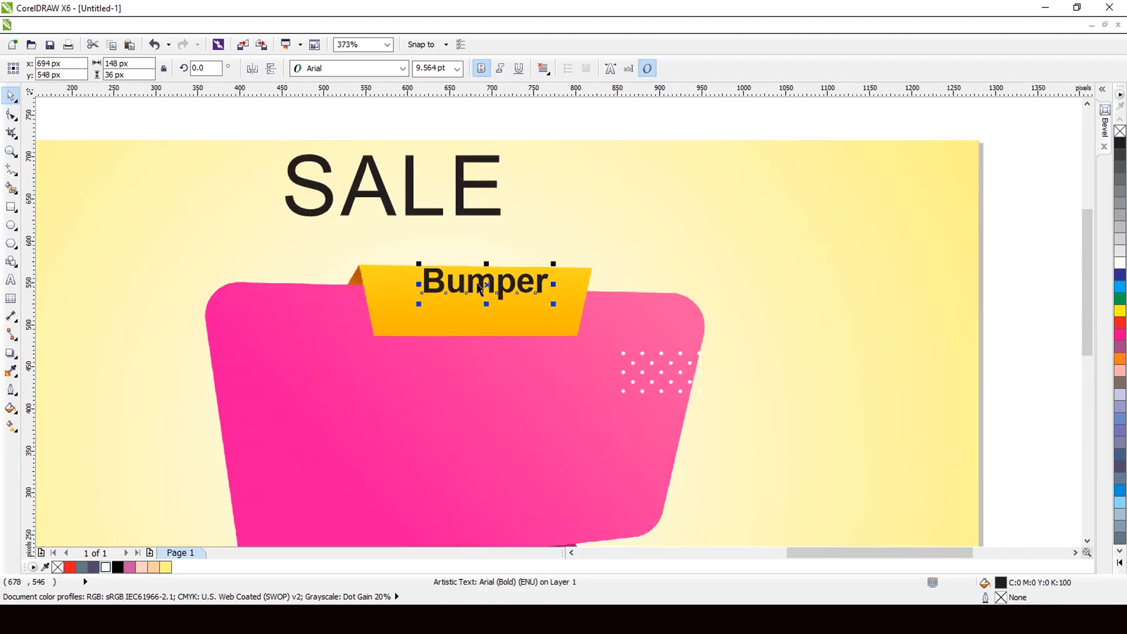
{"action": "left_click_drag", "start_coordinate": [487, 283], "coordinate": [480, 301]}
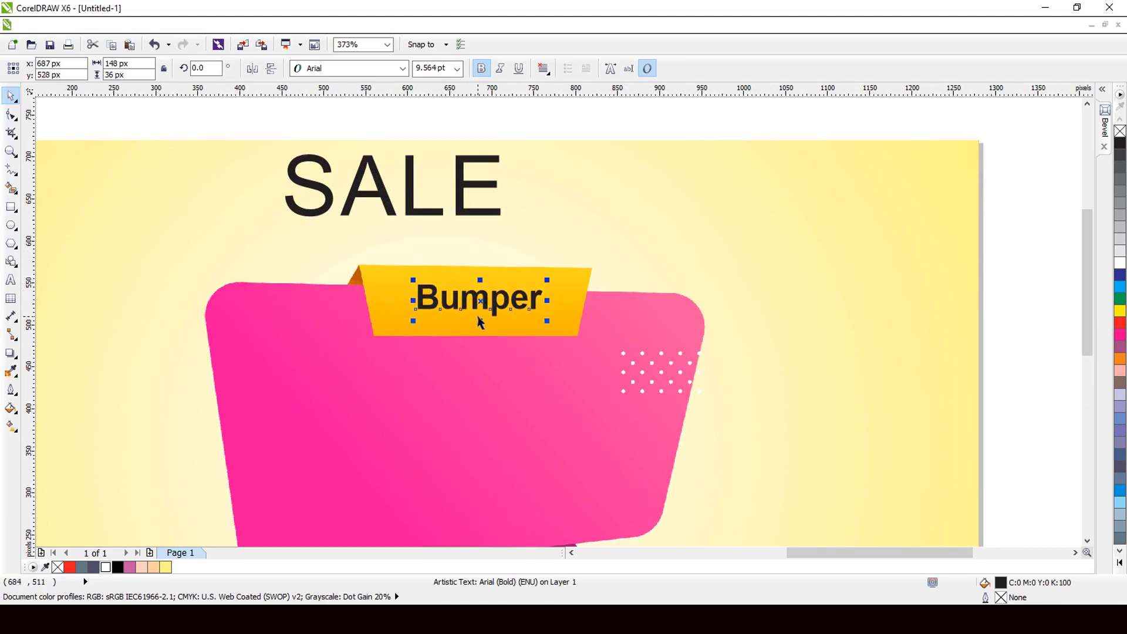
{"action": "scroll", "coordinate": [480, 322], "scroll_direction": "up", "scroll_amount": 2}
{"action": "left_click_drag", "start_coordinate": [608, 320], "coordinate": [661, 351]}
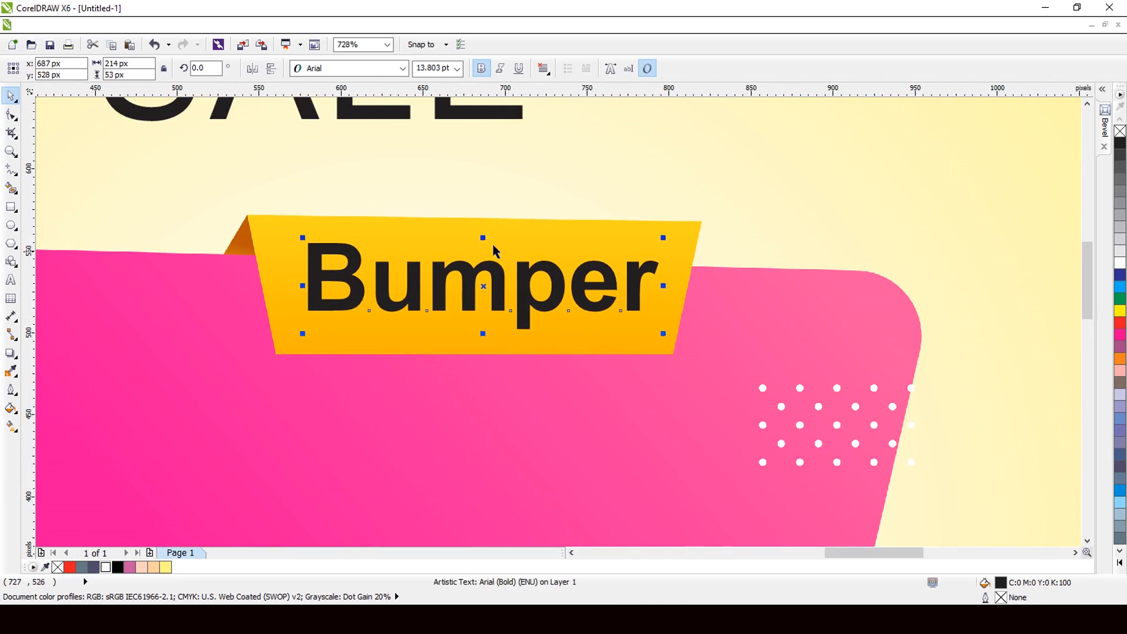
{"action": "scroll", "coordinate": [476, 241], "scroll_direction": "down", "scroll_amount": 3}
{"action": "left_click_drag", "start_coordinate": [470, 194], "coordinate": [507, 383]}
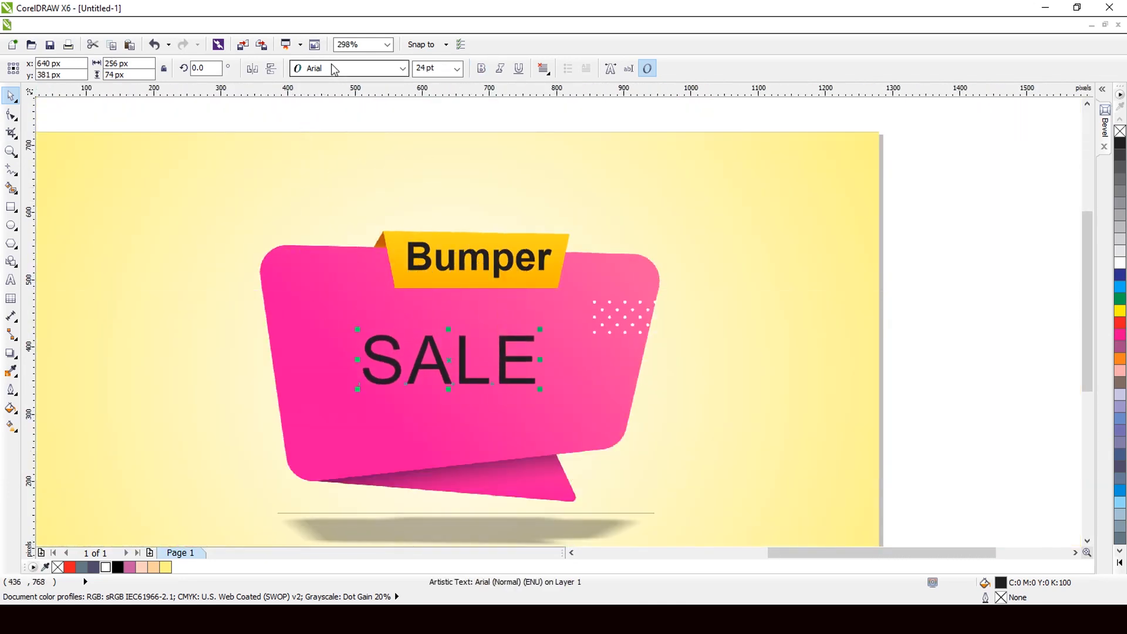
Step: Set SALE in Poppins Black and enlarge it to about 42.5 pt across the banner
{"action": "left_click", "coordinate": [336, 69]}
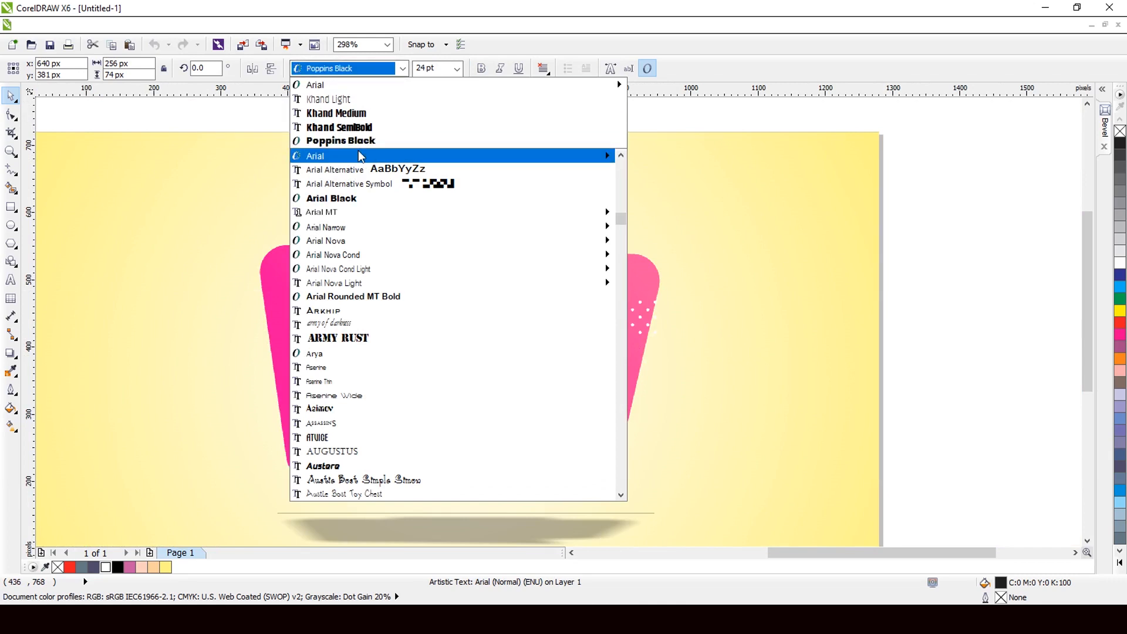
{"action": "left_click", "coordinate": [340, 140]}
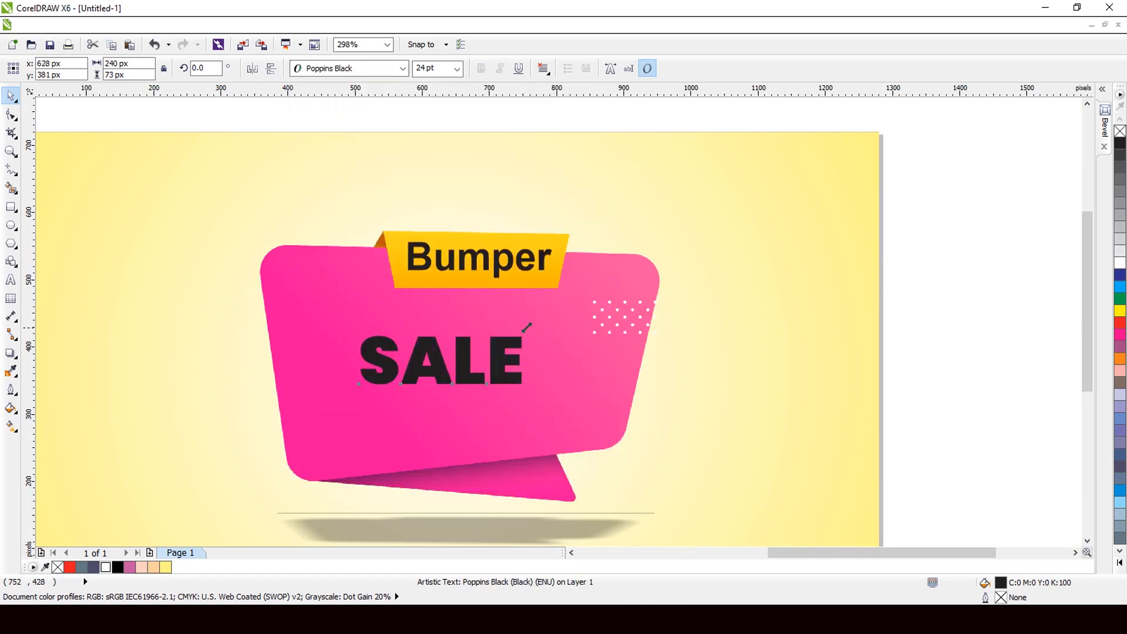
{"action": "left_click_drag", "start_coordinate": [526, 326], "coordinate": [599, 307]}
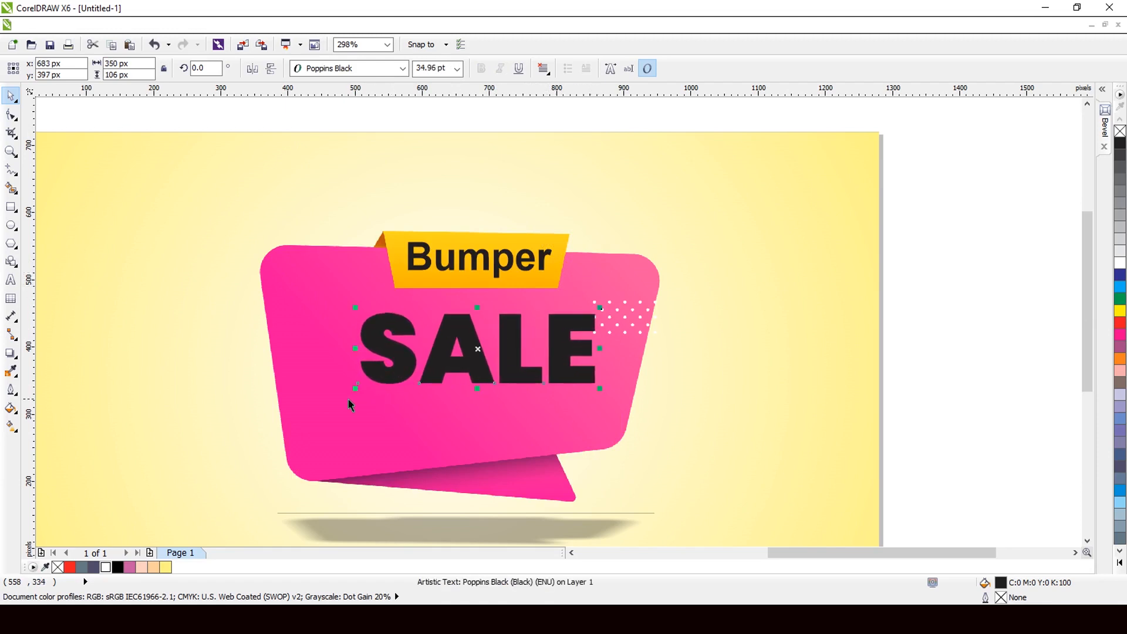
{"action": "left_click_drag", "start_coordinate": [355, 388], "coordinate": [305, 403]}
Step: Fill the SALE text with white
{"action": "scroll", "coordinate": [393, 330], "scroll_direction": "down", "scroll_amount": 3}
{"action": "scroll", "coordinate": [388, 322], "scroll_direction": "up", "scroll_amount": 3}
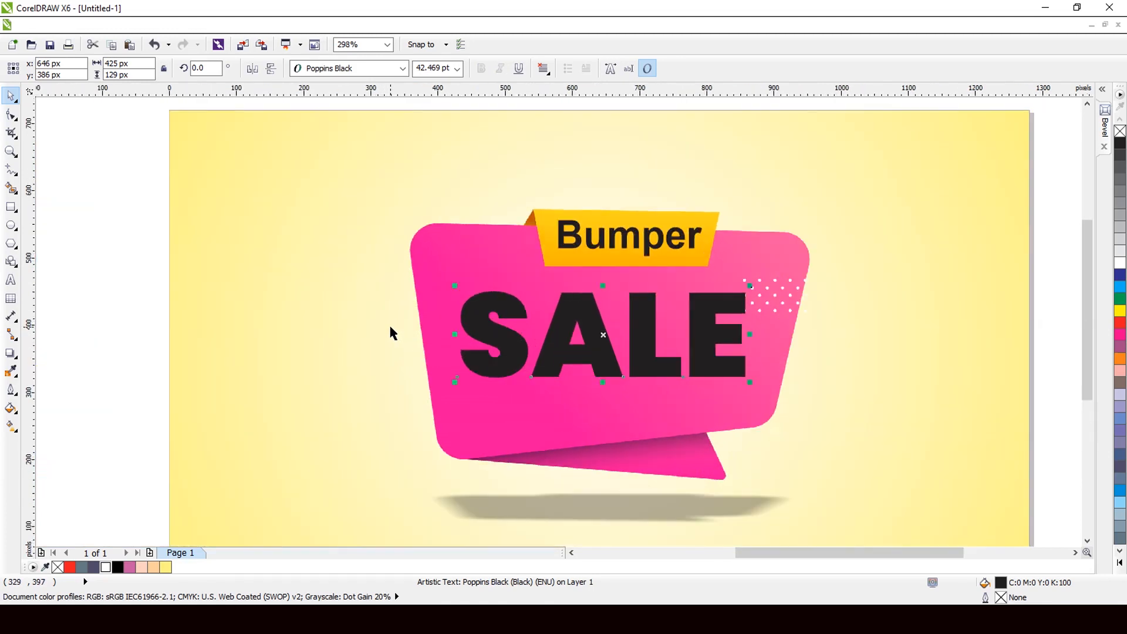
{"action": "left_click", "coordinate": [1119, 265]}
{"action": "scroll", "coordinate": [644, 321], "scroll_direction": "down", "scroll_amount": 1}
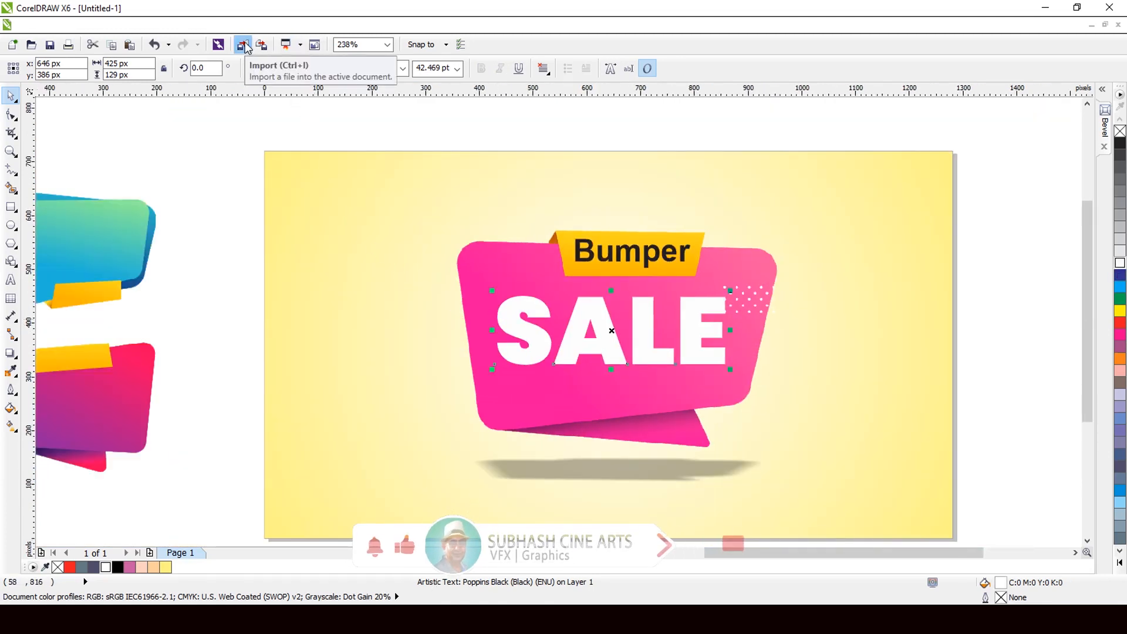
{"action": "left_click", "coordinate": [216, 27]}
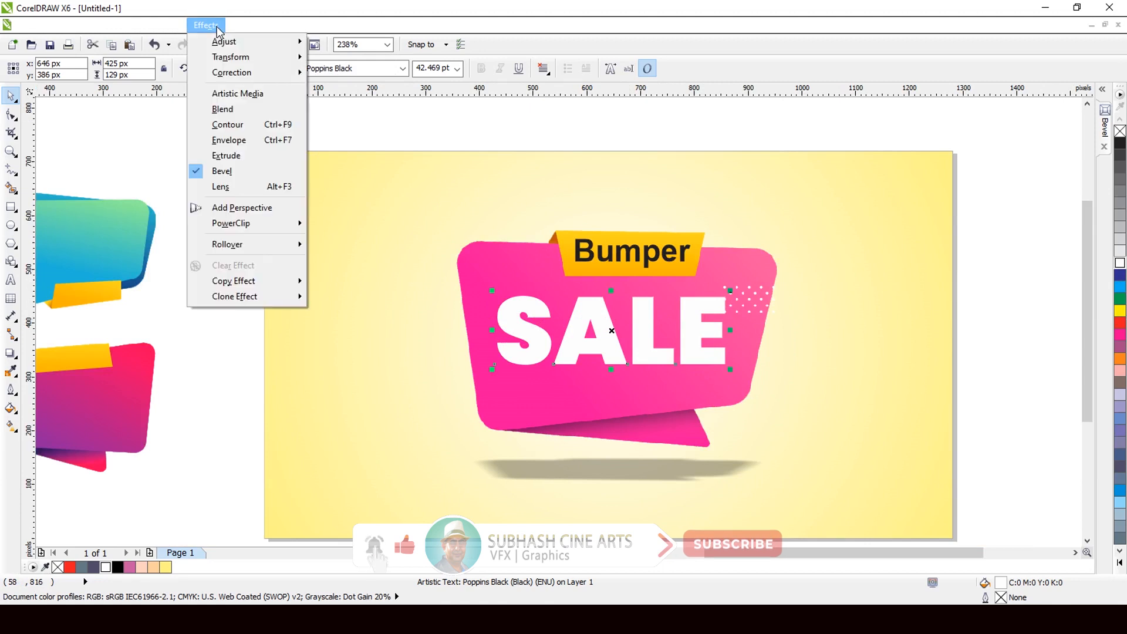
Step: Add a perspective to SALE and drag its corner nodes to tilt it with the banner
{"action": "left_click", "coordinate": [220, 206]}
{"action": "scroll", "coordinate": [537, 348], "scroll_direction": "up", "scroll_amount": 2}
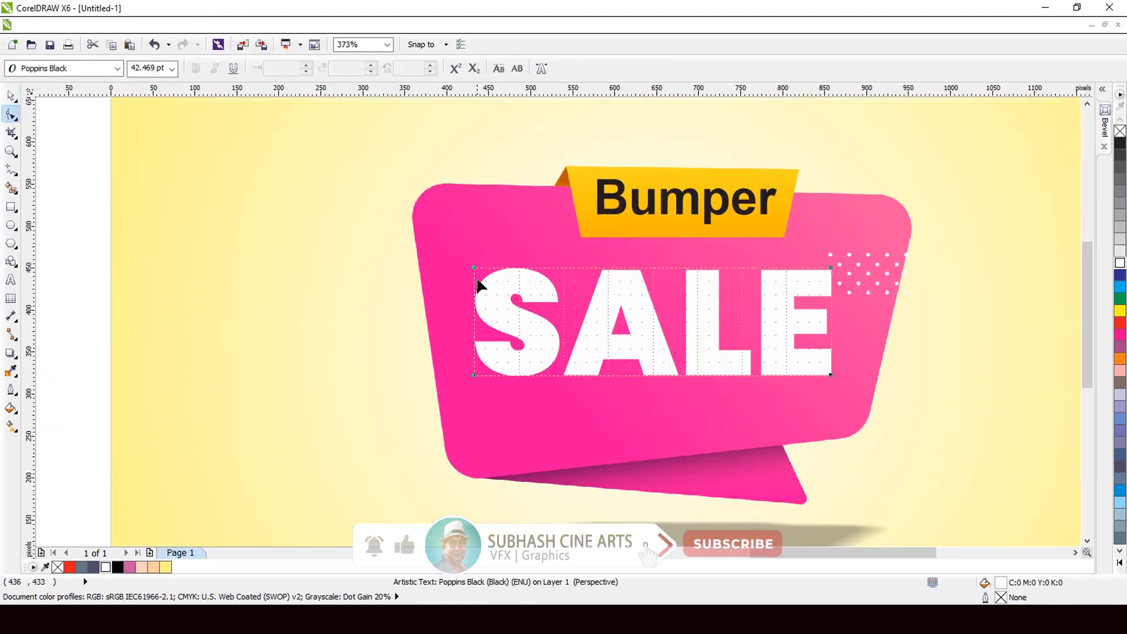
{"action": "left_click_drag", "start_coordinate": [474, 266], "coordinate": [472, 257]}
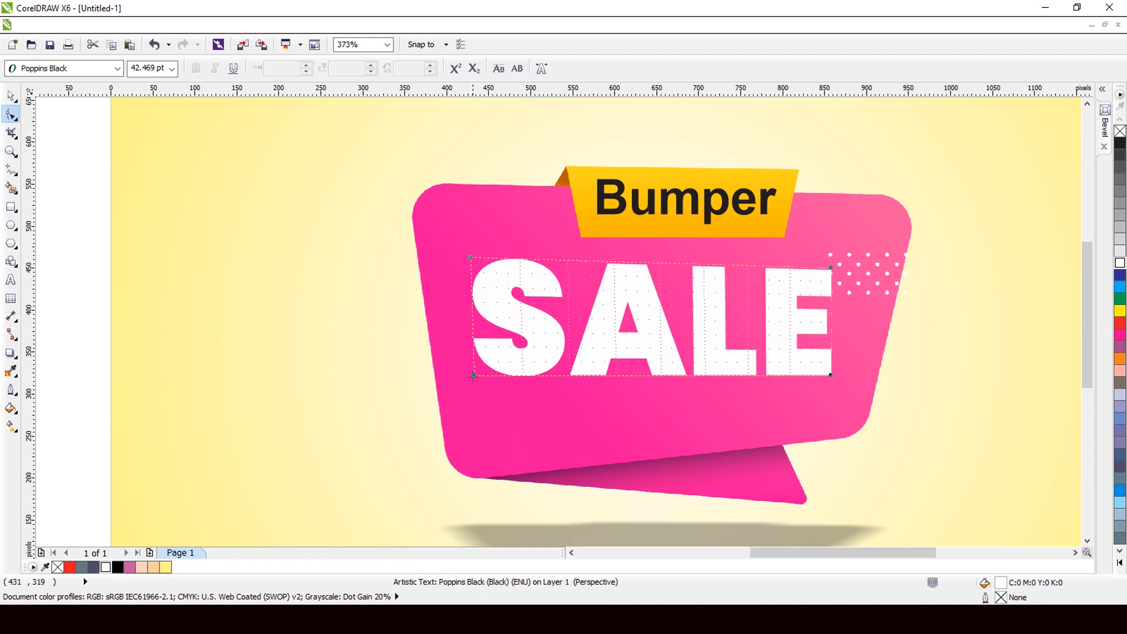
{"action": "left_click_drag", "start_coordinate": [473, 376], "coordinate": [487, 405]}
{"action": "scroll", "coordinate": [403, 338], "scroll_direction": "down", "scroll_amount": 3}
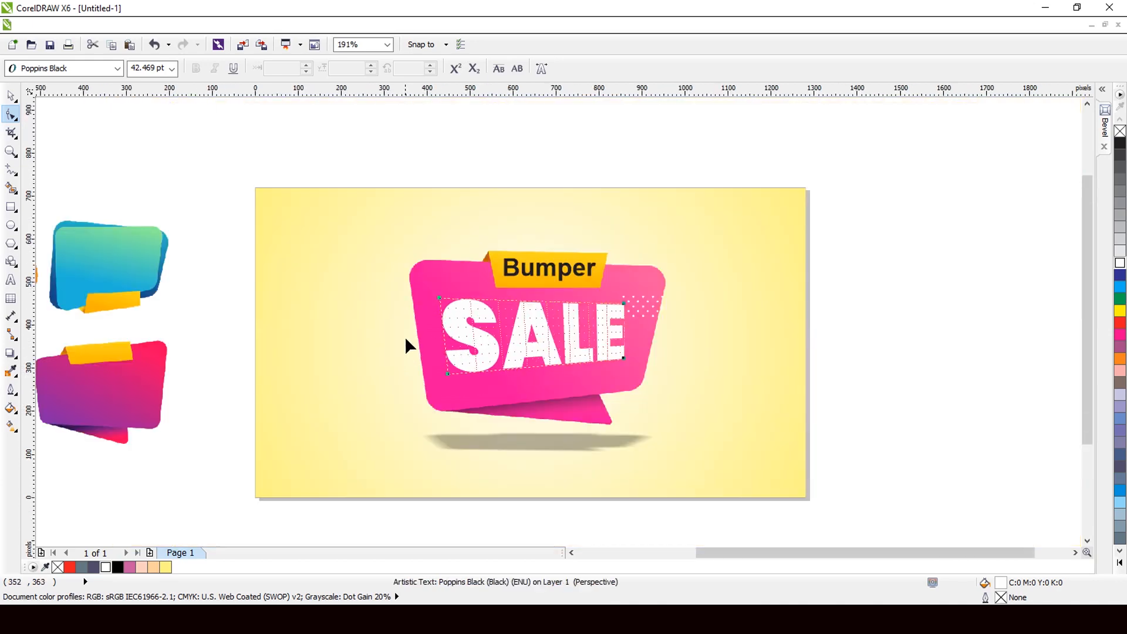
{"action": "scroll", "coordinate": [414, 316], "scroll_direction": "up", "scroll_amount": 3}
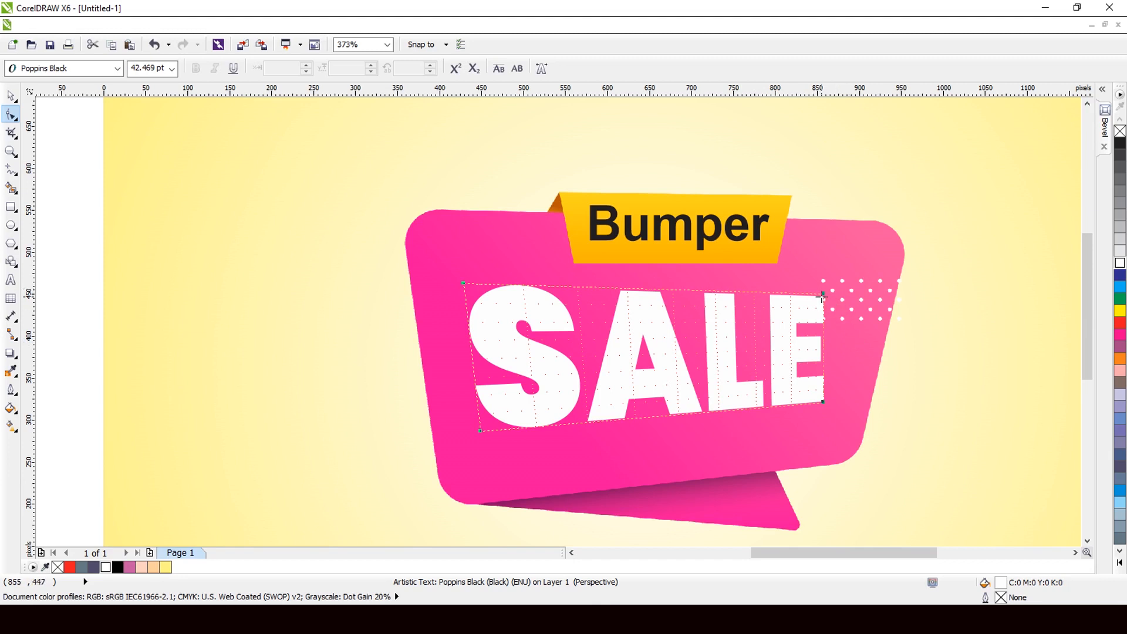
{"action": "left_click_drag", "start_coordinate": [823, 293], "coordinate": [832, 283]}
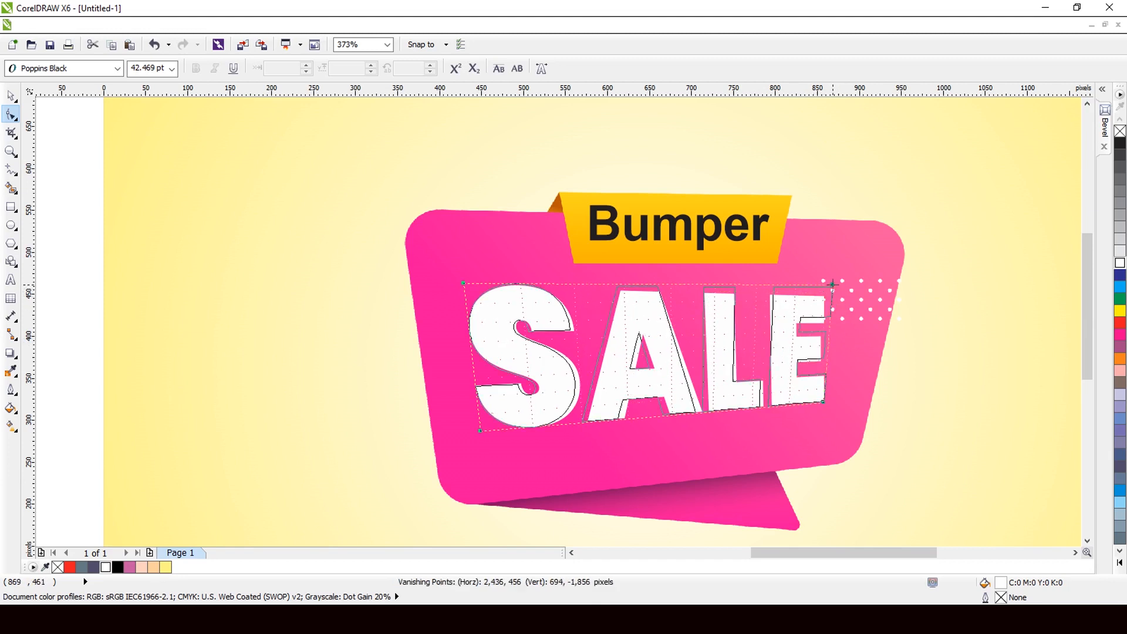
{"action": "left_click", "coordinate": [11, 95]}
{"action": "scroll", "coordinate": [507, 262], "scroll_direction": "down", "scroll_amount": 3}
{"action": "scroll", "coordinate": [507, 278], "scroll_direction": "up", "scroll_amount": 3}
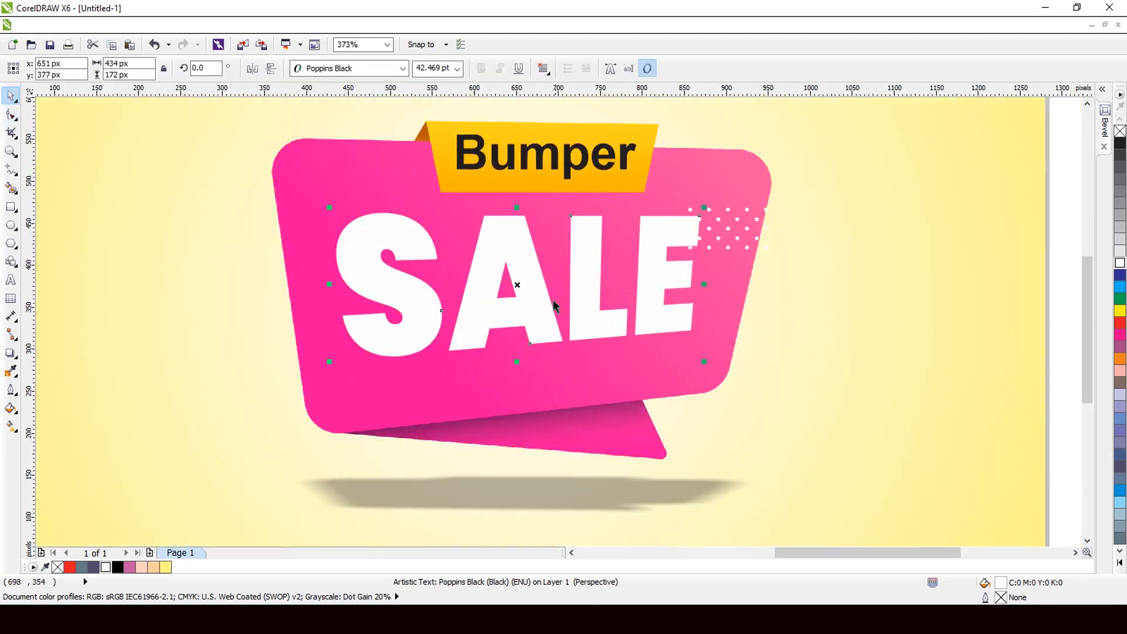
Step: Move SALE up, enlarge it slightly, and make a black offset copy of it
{"action": "left_click_drag", "start_coordinate": [505, 276], "coordinate": [506, 262]}
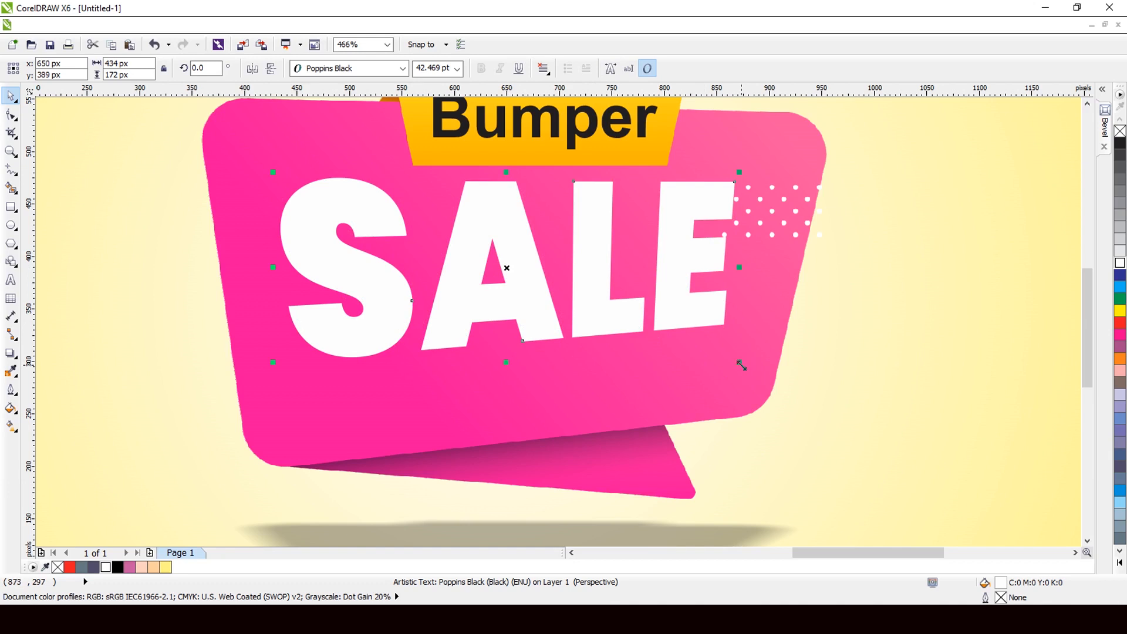
{"action": "left_click_drag", "start_coordinate": [739, 362], "coordinate": [750, 366]}
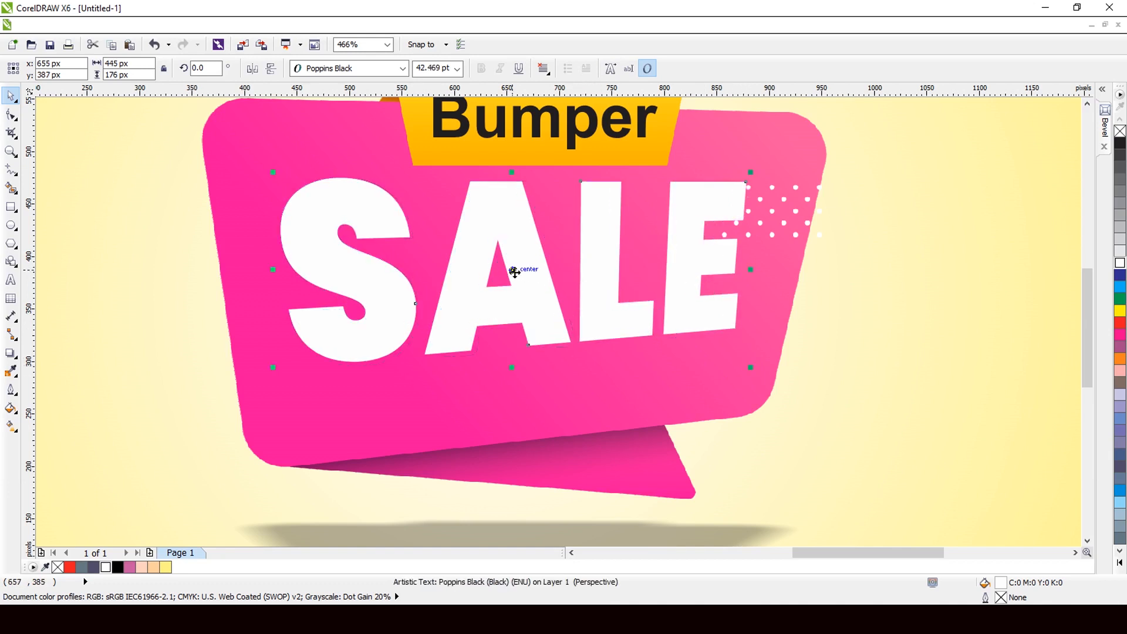
{"action": "left_click_drag", "start_coordinate": [513, 271], "coordinate": [521, 276]}
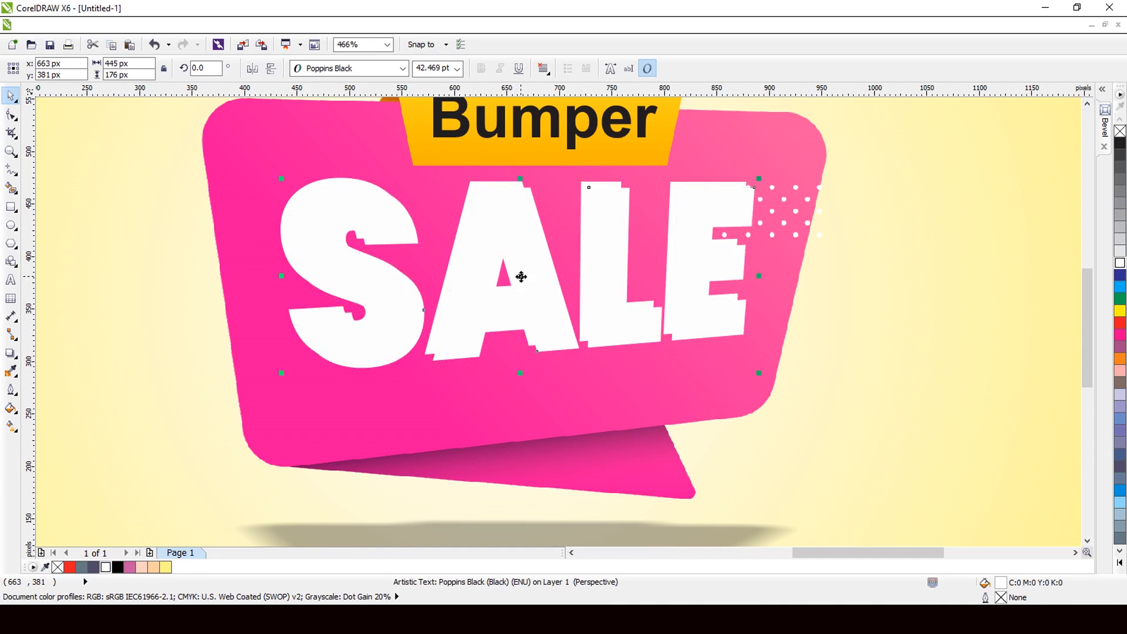
{"action": "left_click", "coordinate": [119, 567]}
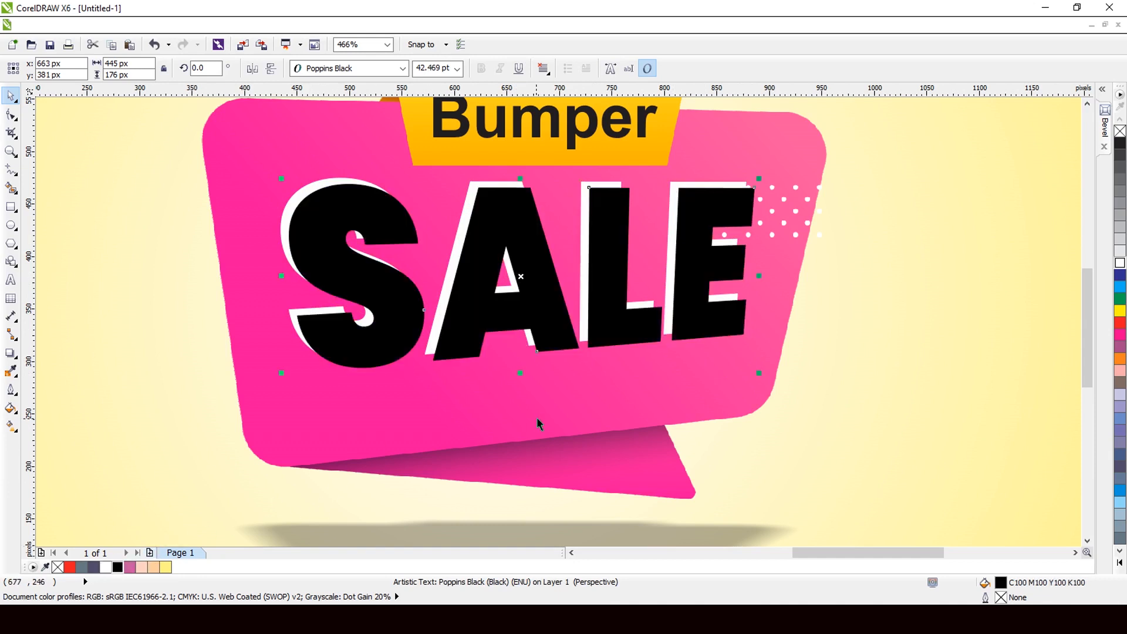
Step: Place the black copy behind the white SALE as a drop shadow and group them
{"action": "key", "text": "ctrl+Page_Down"}
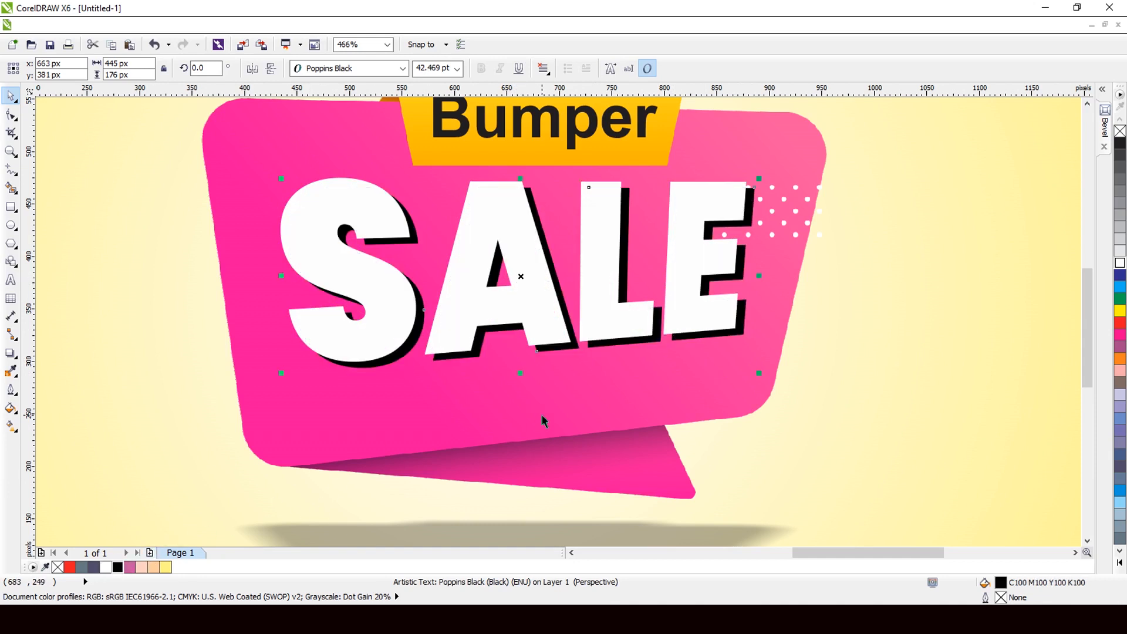
{"action": "key", "text": "Down"}
{"action": "key", "text": "Right"}
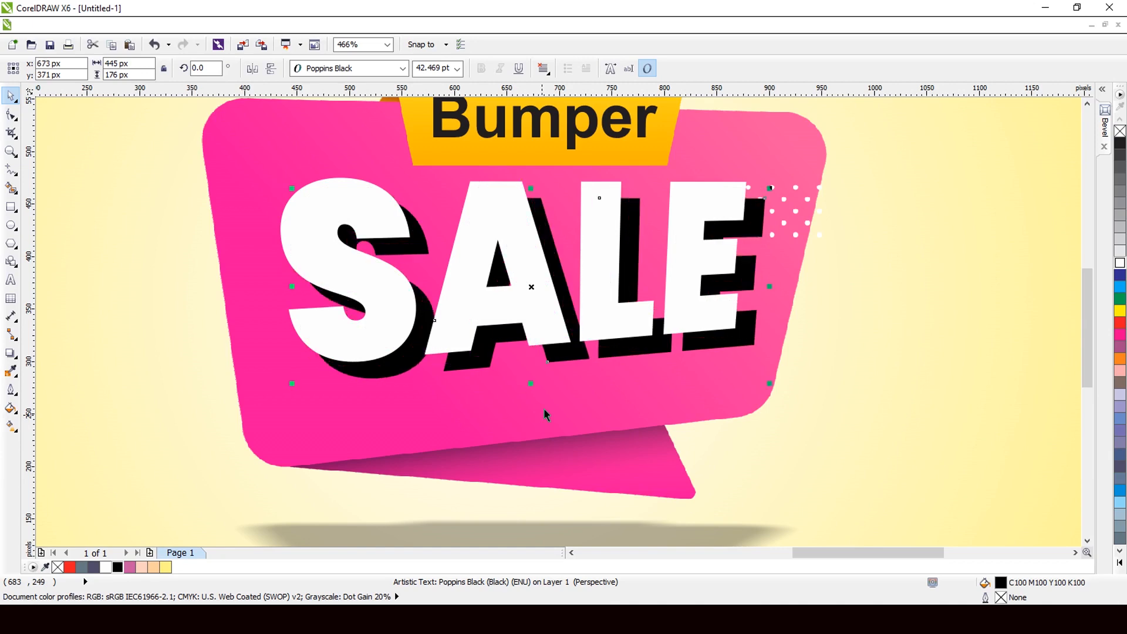
{"action": "scroll", "coordinate": [538, 242], "scroll_direction": "up", "scroll_amount": 2}
{"action": "left_click_drag", "start_coordinate": [528, 335], "coordinate": [514, 321]}
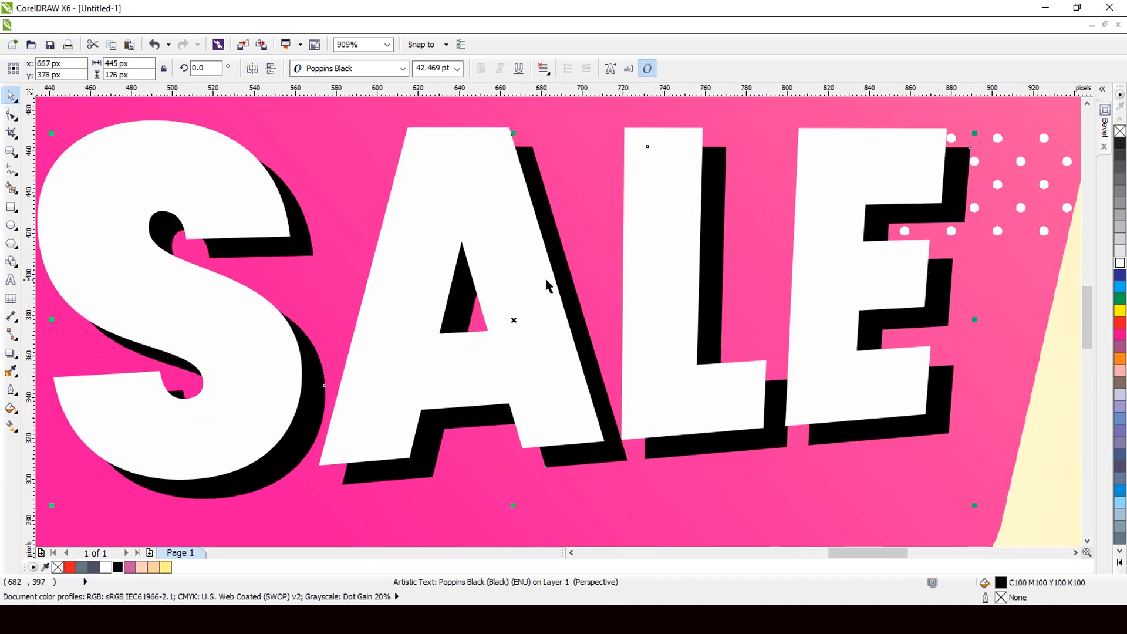
{"action": "scroll", "coordinate": [539, 320], "scroll_direction": "down", "scroll_amount": 3}
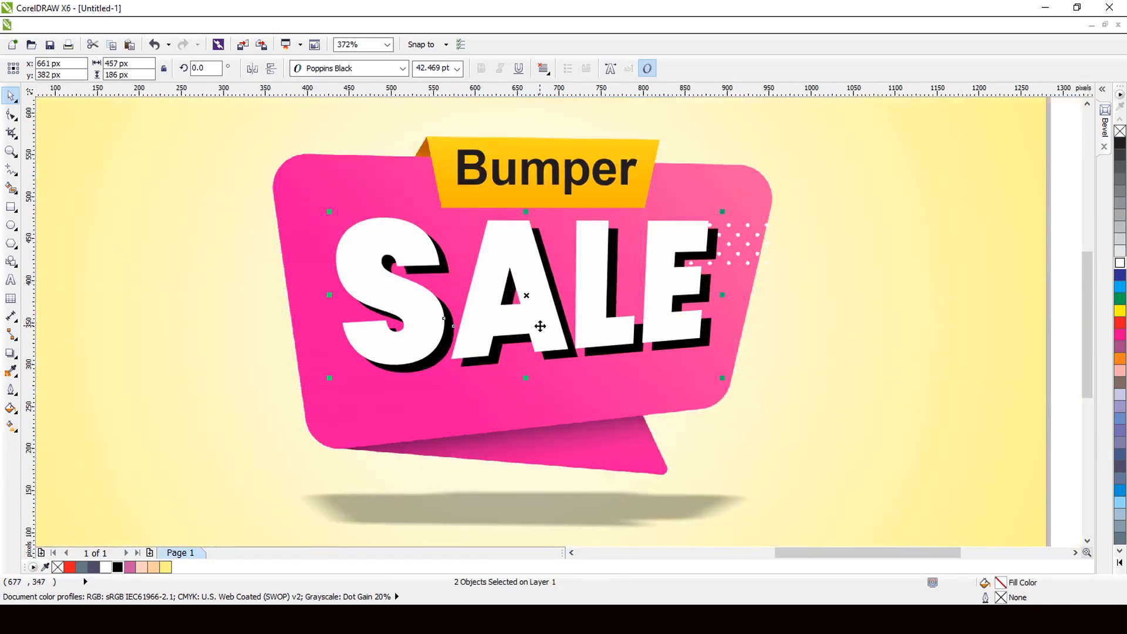
{"action": "key", "text": "ctrl+g"}
{"action": "scroll", "coordinate": [539, 325], "scroll_direction": "down", "scroll_amount": 4}
Step: Move the whole Bumper SALE banner up above the page
{"action": "scroll", "coordinate": [453, 362], "scroll_direction": "up", "scroll_amount": 2}
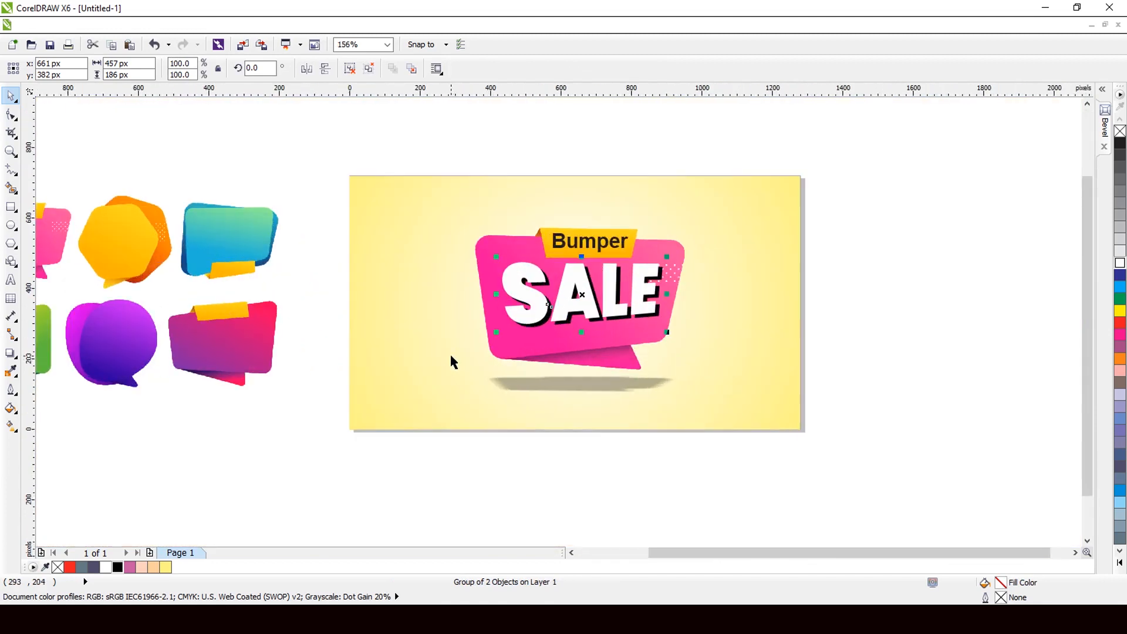
{"action": "scroll", "coordinate": [590, 261], "scroll_direction": "down", "scroll_amount": 1}
{"action": "left_click_drag", "start_coordinate": [809, 169], "coordinate": [381, 443]}
{"action": "scroll", "coordinate": [385, 445], "scroll_direction": "down", "scroll_amount": 2}
{"action": "left_click_drag", "start_coordinate": [467, 374], "coordinate": [493, 222]}
{"action": "key", "text": "Escape"}
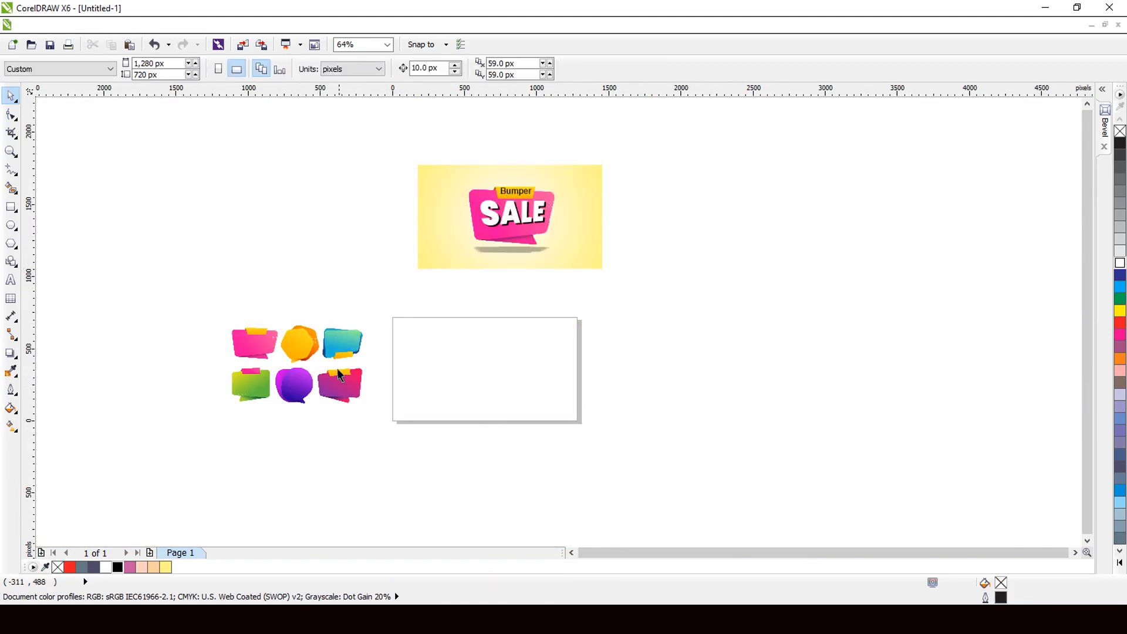
Step: Place a copy of the six-bubble image onto the empty page
{"action": "left_click_drag", "start_coordinate": [332, 394], "coordinate": [531, 420]}
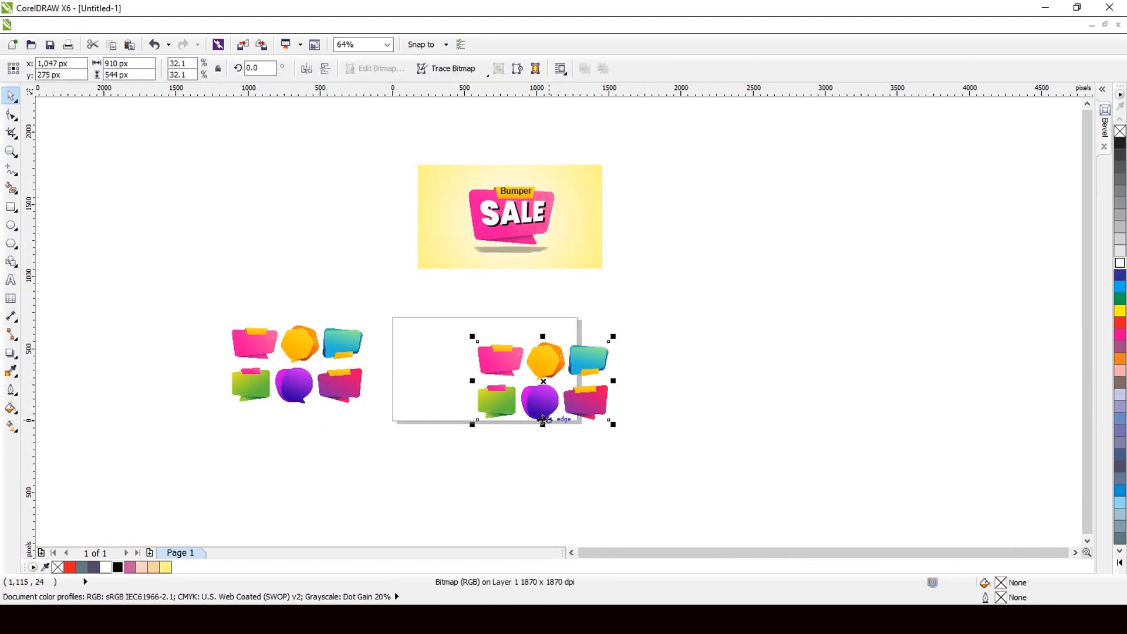
{"action": "scroll", "coordinate": [532, 420], "scroll_direction": "up", "scroll_amount": 2}
{"action": "scroll", "coordinate": [532, 420], "scroll_direction": "up", "scroll_amount": 2}
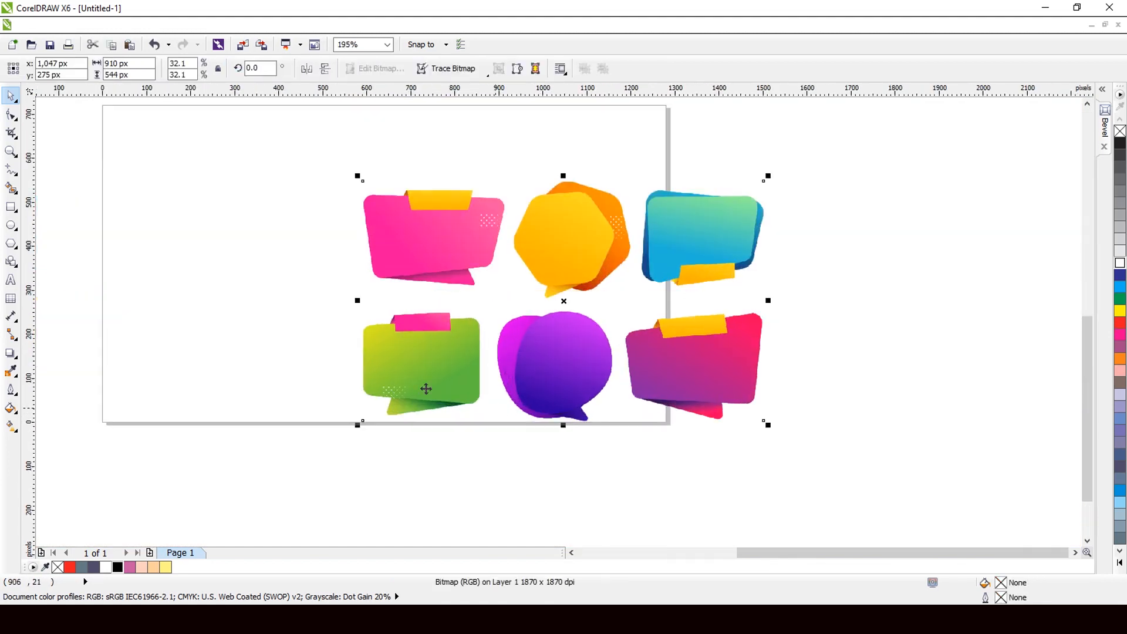
Step: Crop the right two columns of bubbles off the image with the Shape tool
{"action": "left_click", "coordinate": [11, 114]}
{"action": "left_click_drag", "start_coordinate": [636, 469], "coordinate": [508, 478]}
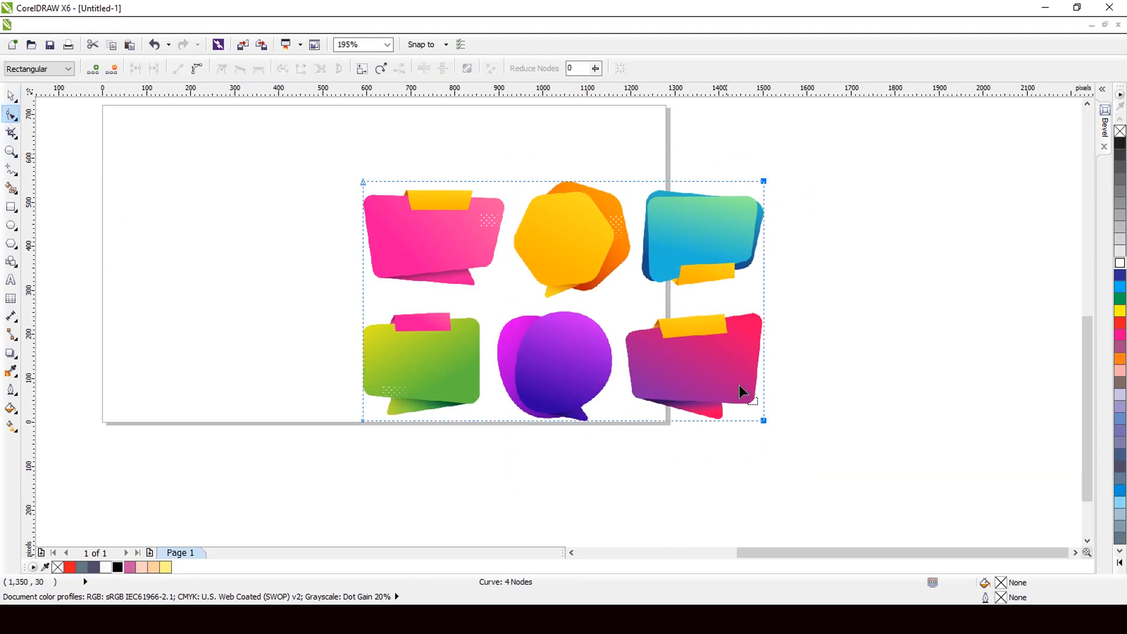
{"action": "left_click_drag", "start_coordinate": [763, 318], "coordinate": [502, 331]}
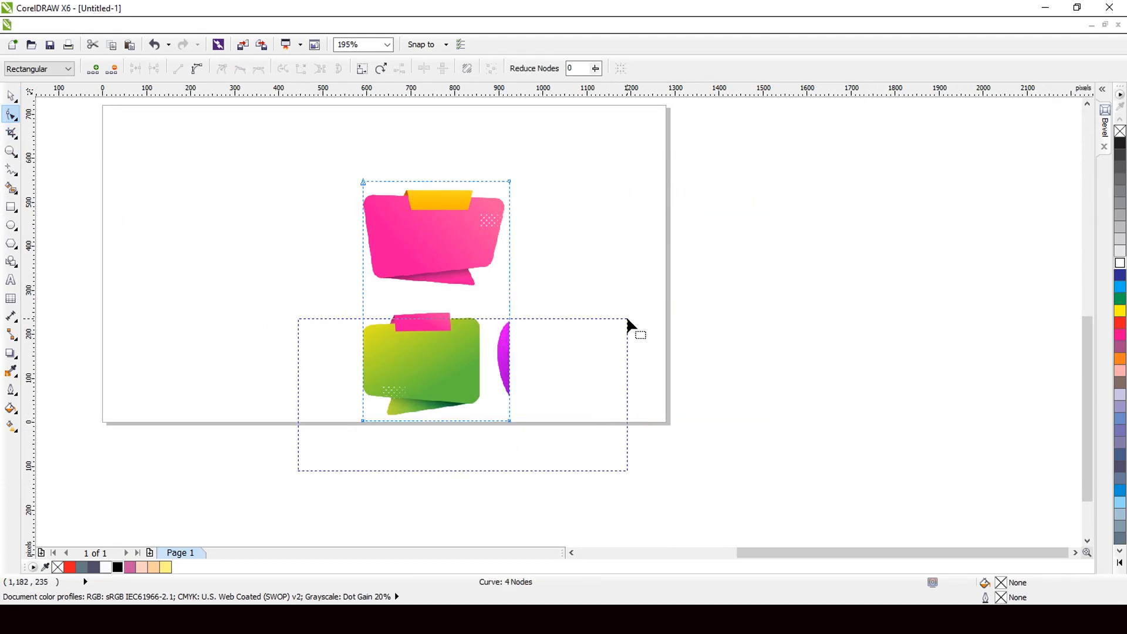
{"action": "left_click_drag", "start_coordinate": [626, 320], "coordinate": [599, 404]}
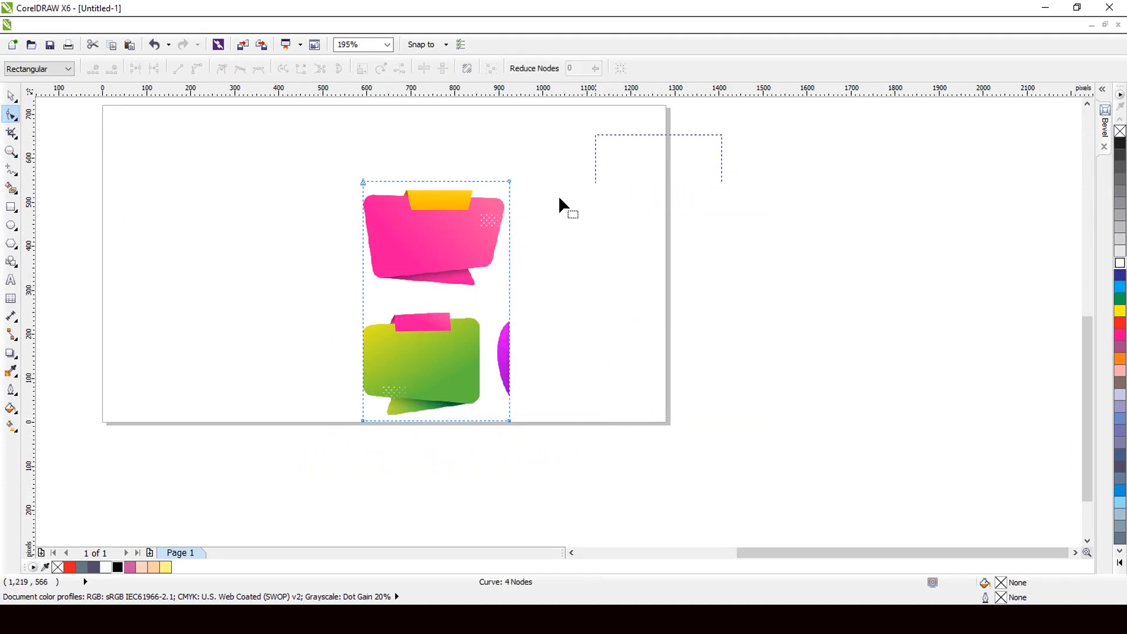
Step: Crop the top edge and the purple sliver so only the green bubble and pink tab remain
{"action": "left_click_drag", "start_coordinate": [558, 195], "coordinate": [387, 223]}
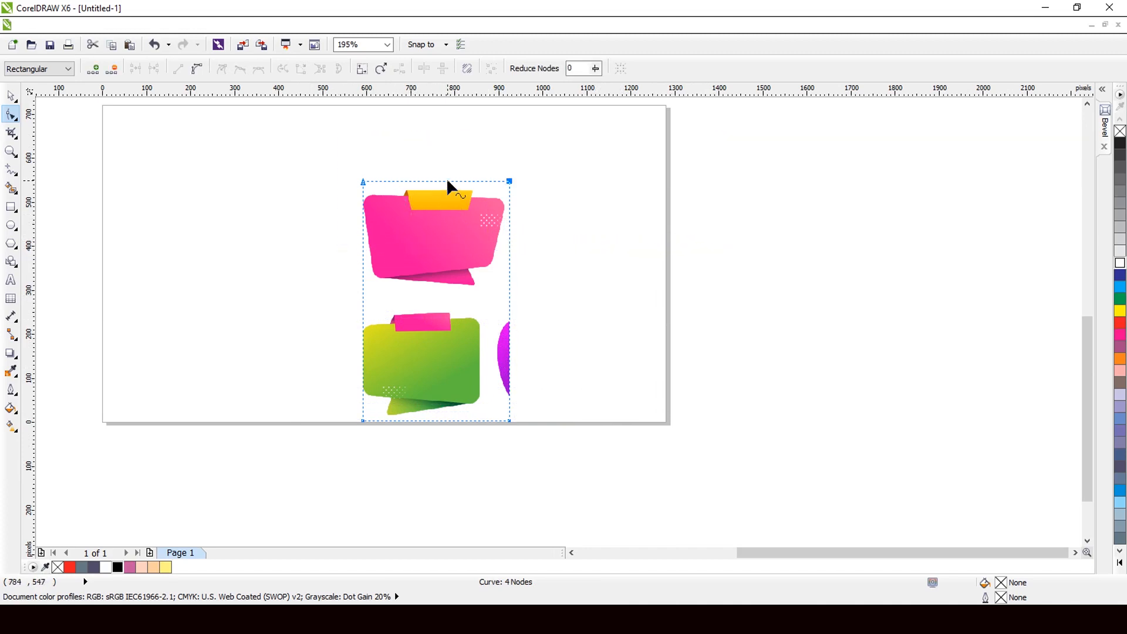
{"action": "left_click_drag", "start_coordinate": [447, 181], "coordinate": [448, 304]}
{"action": "scroll", "coordinate": [374, 355], "scroll_direction": "up", "scroll_amount": 1}
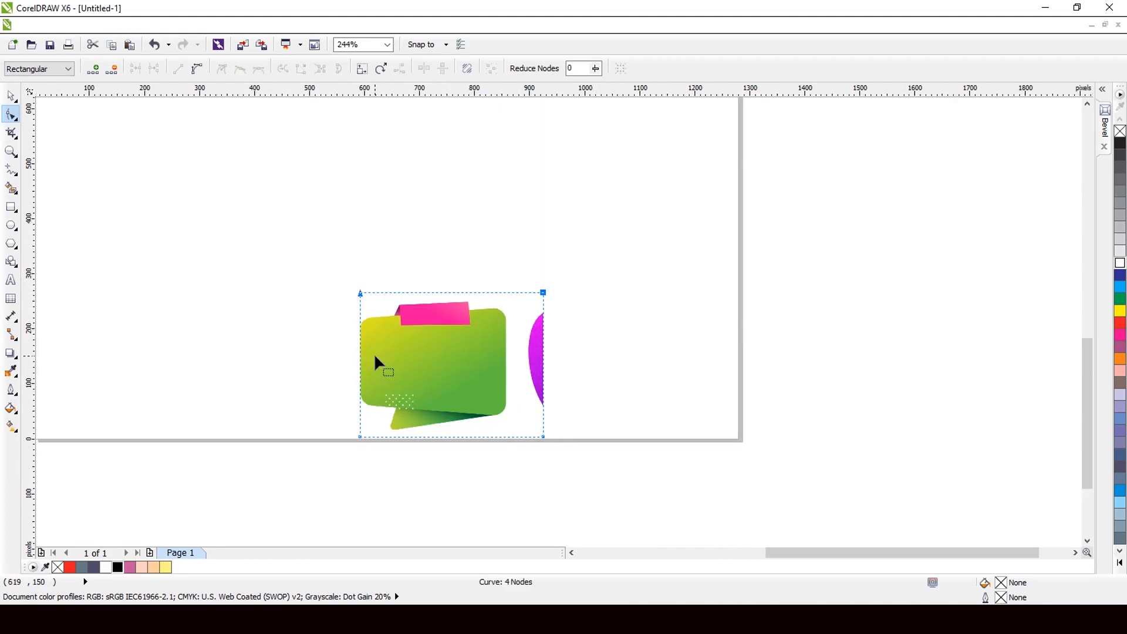
{"action": "left_click_drag", "start_coordinate": [847, 221], "coordinate": [487, 434]}
{"action": "scroll", "coordinate": [478, 414], "scroll_direction": "up", "scroll_amount": 3}
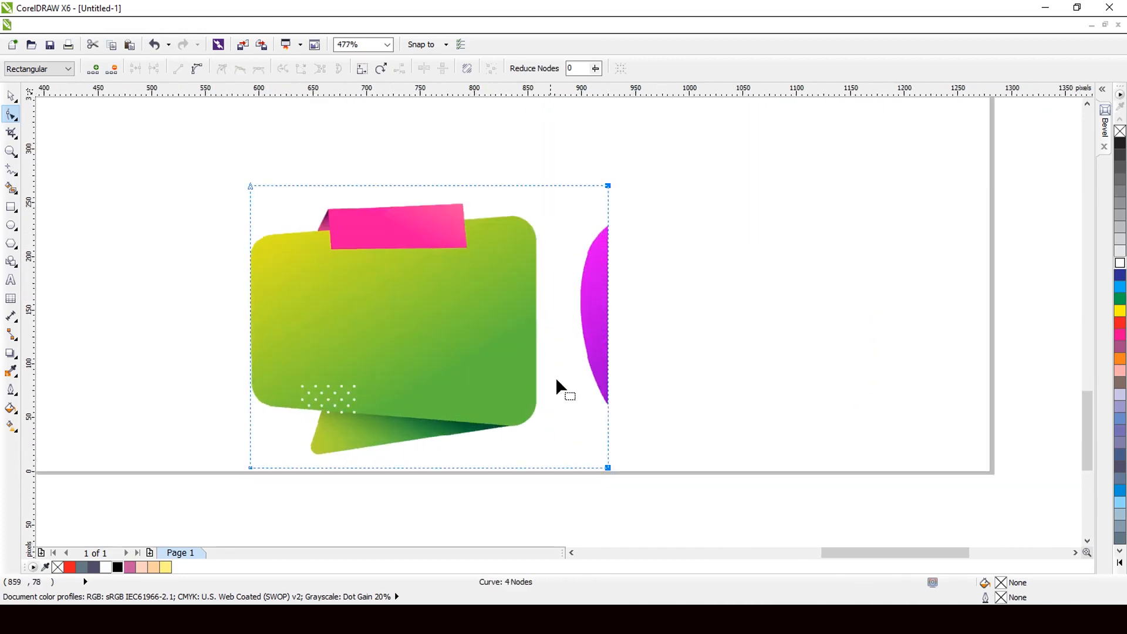
{"action": "left_click_drag", "start_coordinate": [608, 352], "coordinate": [550, 350]}
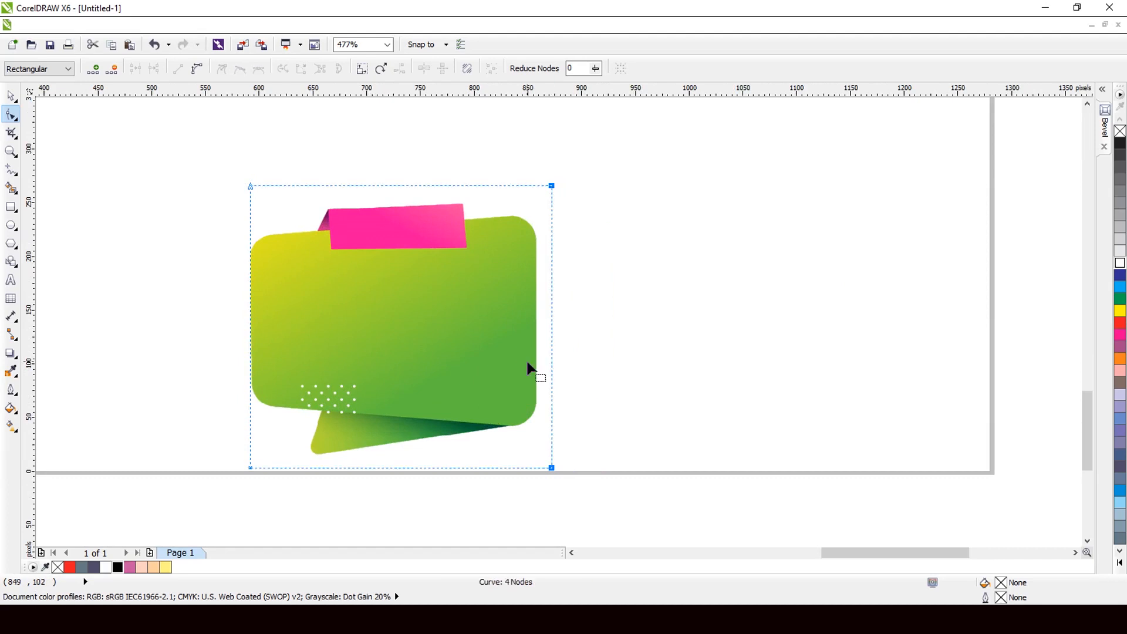
{"action": "left_click", "coordinate": [11, 95]}
{"action": "scroll", "coordinate": [600, 394], "scroll_direction": "down", "scroll_amount": 5}
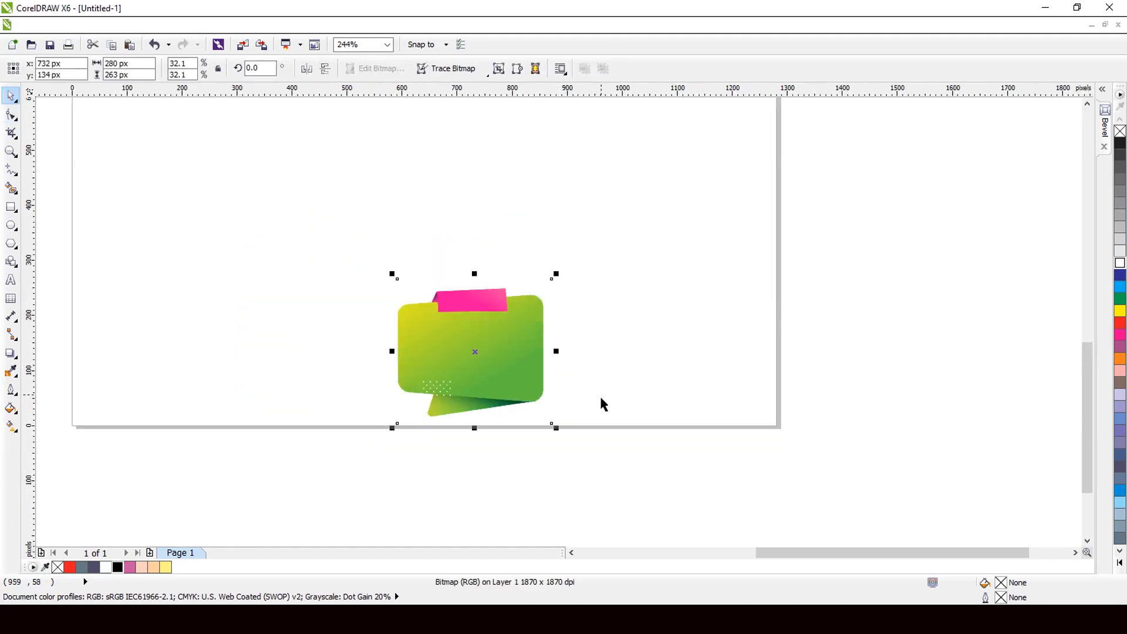
Step: Centre the cropped green bubble on the page and scale it to about 60.7%
{"action": "scroll", "coordinate": [512, 346], "scroll_direction": "up", "scroll_amount": 2}
{"action": "left_click_drag", "start_coordinate": [565, 390], "coordinate": [545, 309]}
{"action": "left_click_drag", "start_coordinate": [597, 358], "coordinate": [672, 418]}
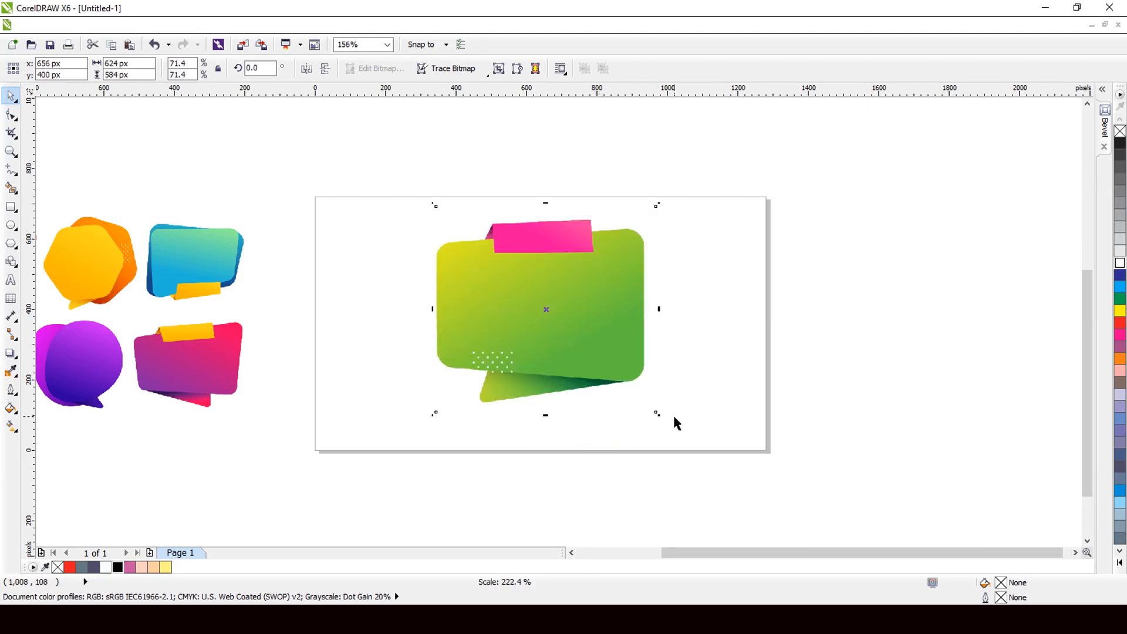
{"action": "left_click_drag", "start_coordinate": [583, 336], "coordinate": [586, 351]}
{"action": "scroll", "coordinate": [579, 272], "scroll_direction": "up", "scroll_amount": 2}
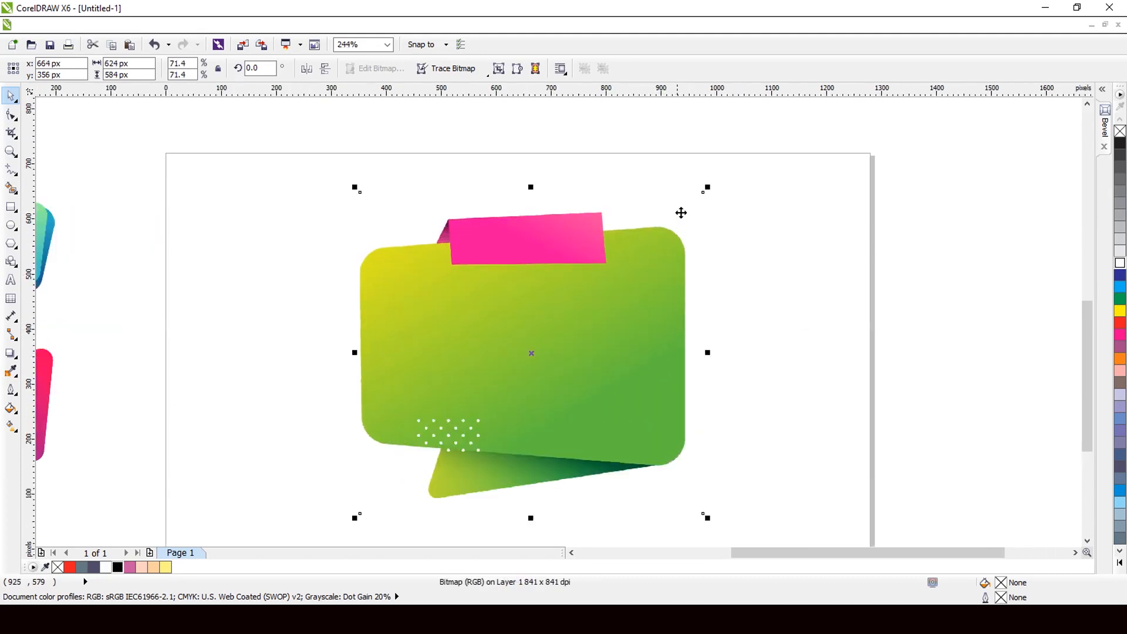
{"action": "left_click_drag", "start_coordinate": [708, 188], "coordinate": [679, 211]}
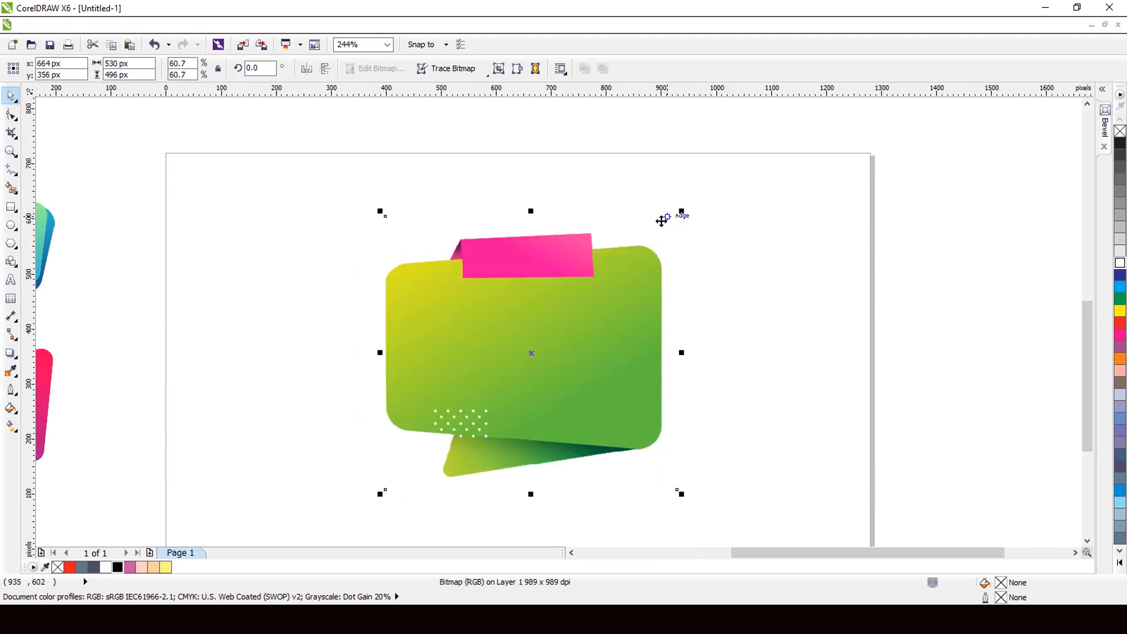
{"action": "scroll", "coordinate": [636, 227], "scroll_direction": "down", "scroll_amount": 2}
{"action": "left_click", "coordinate": [485, 398]}
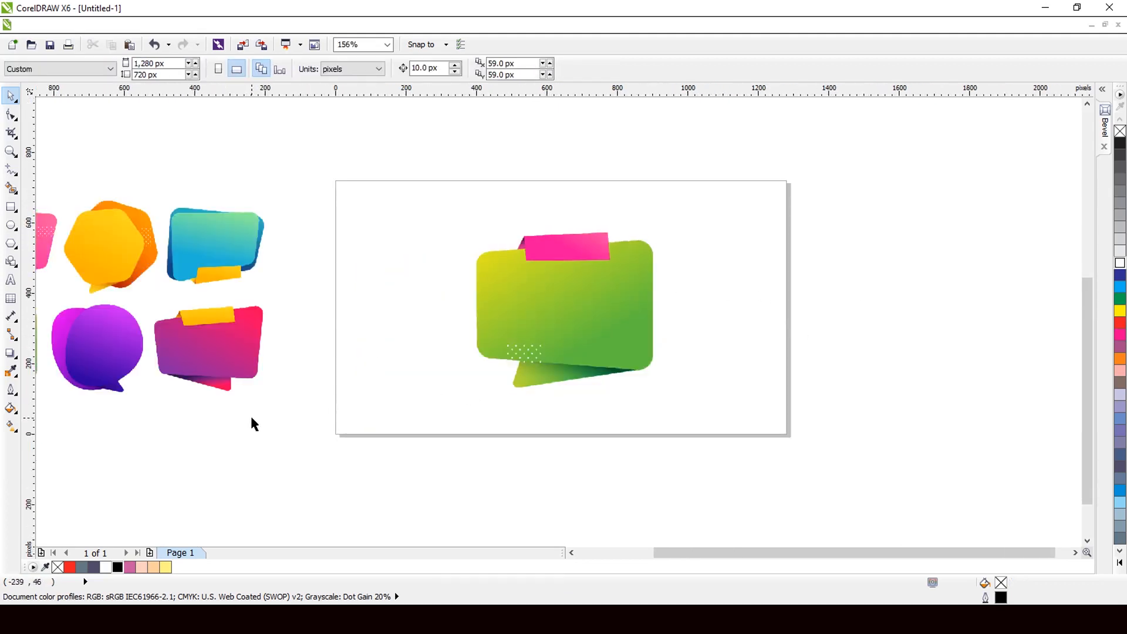
Step: Add a page-sized 1280 x 720 px rectangle with light-blue fill and no outline
{"action": "double_click", "coordinate": [11, 207]}
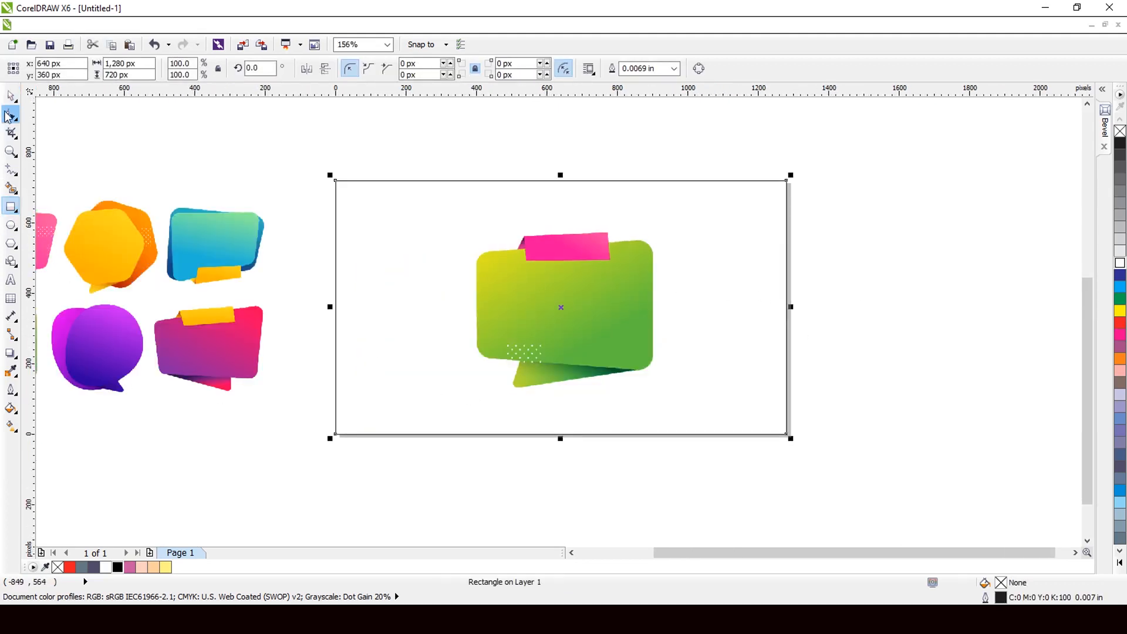
{"action": "left_click", "coordinate": [1119, 418]}
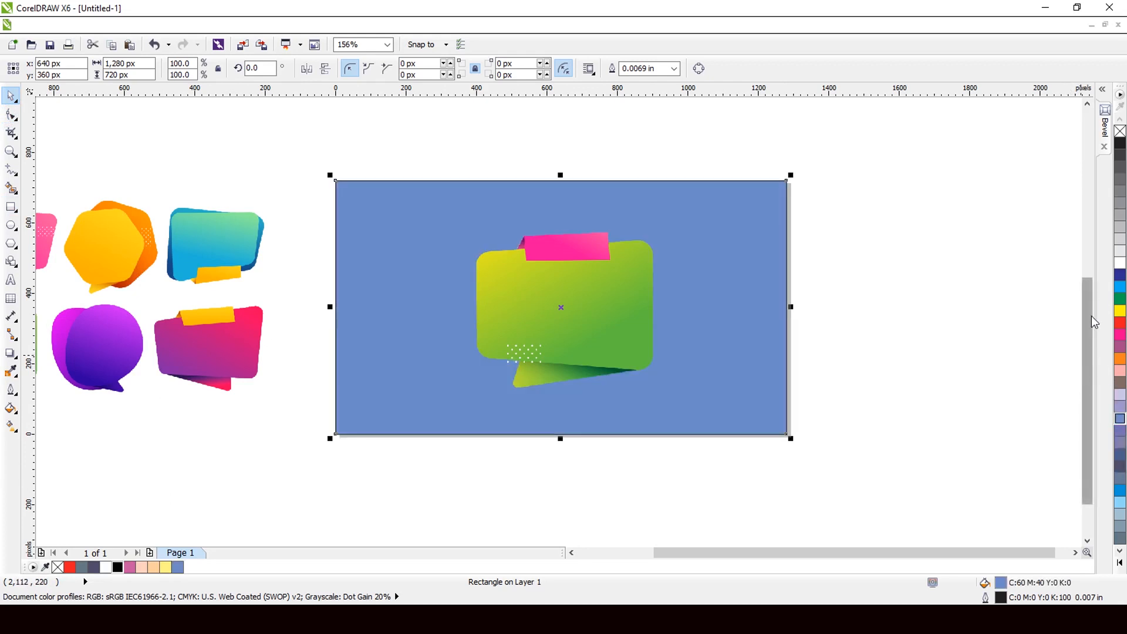
{"action": "right_click", "coordinate": [1119, 132]}
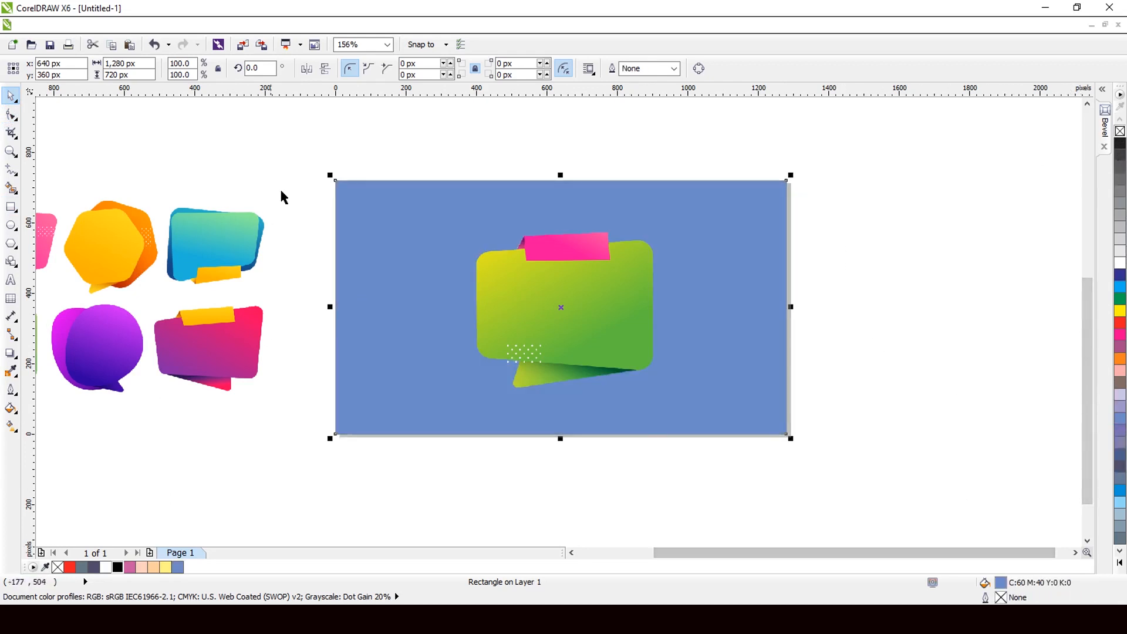
Step: Give the background rectangle a radial blue fountain fill
{"action": "left_click", "coordinate": [11, 408]}
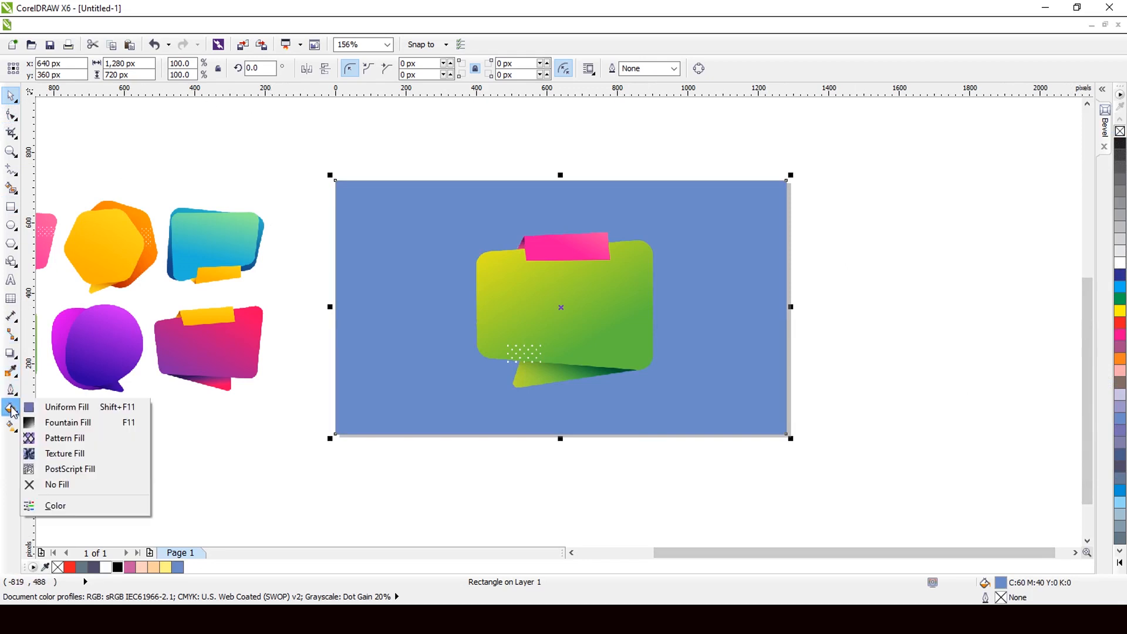
{"action": "left_click", "coordinate": [75, 423]}
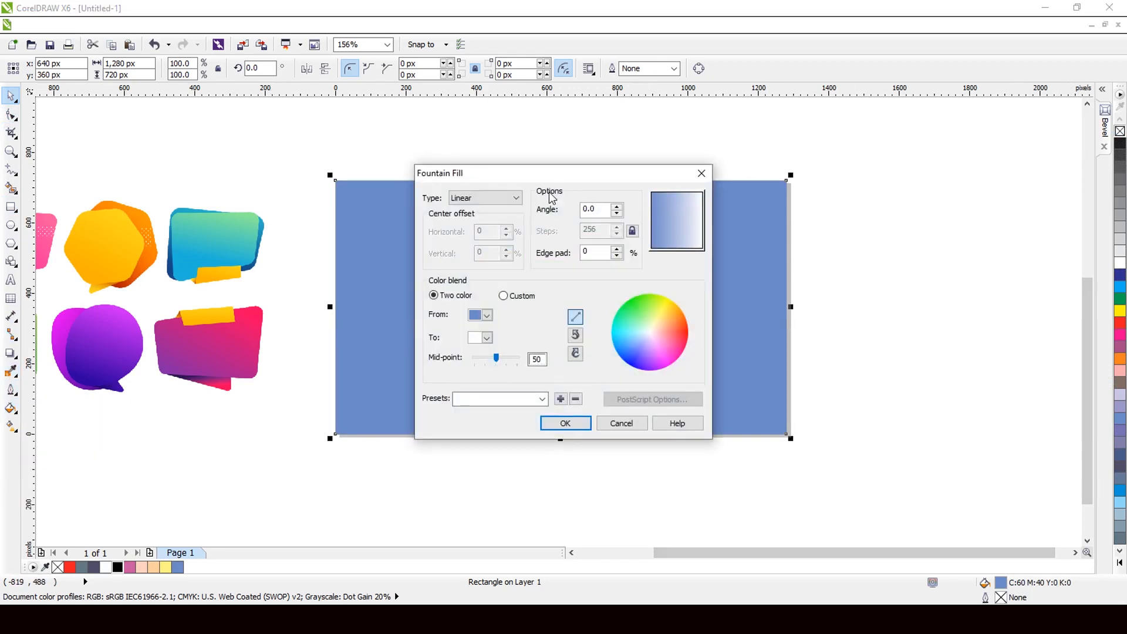
{"action": "left_click", "coordinate": [517, 199]}
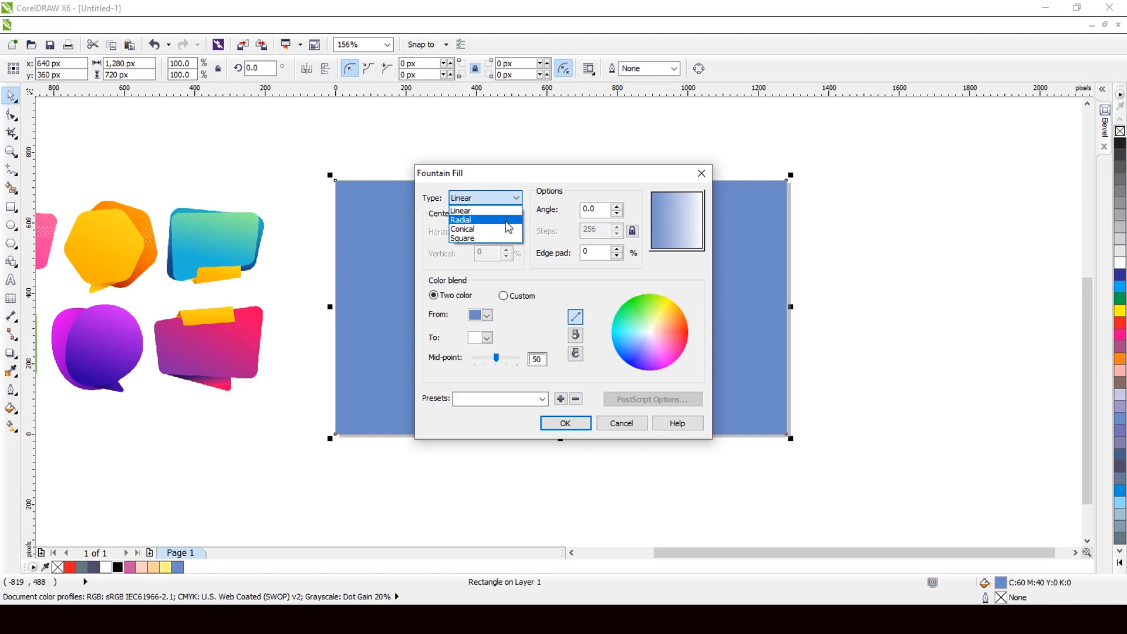
{"action": "left_click", "coordinate": [505, 215]}
{"action": "left_click", "coordinate": [564, 418]}
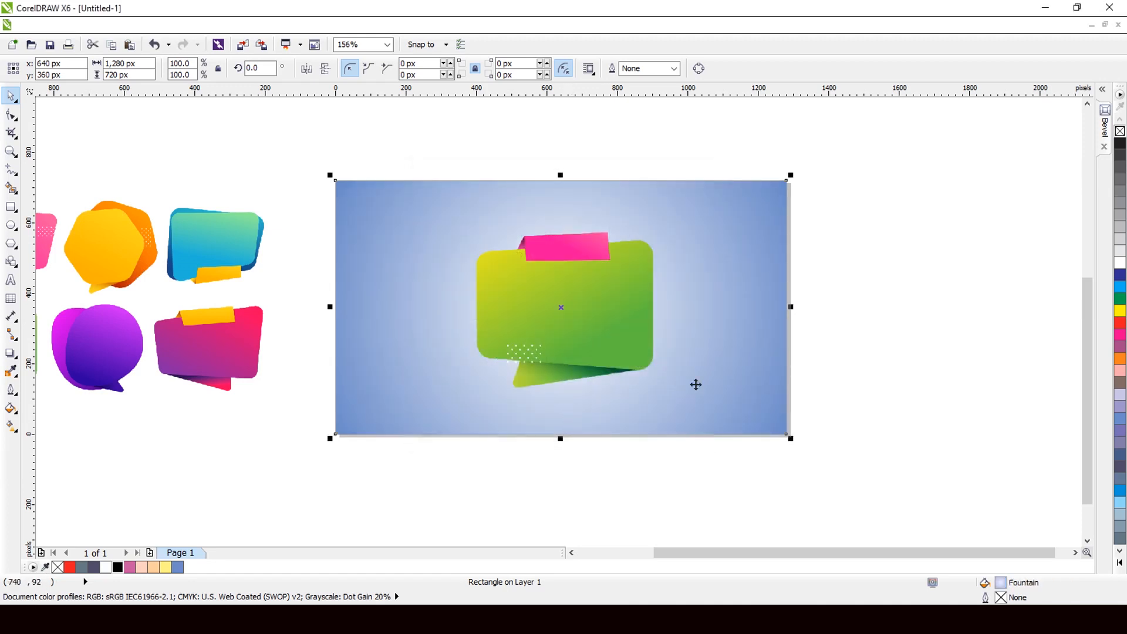
{"action": "key", "text": "Escape"}
{"action": "left_click", "coordinate": [609, 339]}
Step: Scale the green bubble to 54.9% (480 x 449 px) and move it up slightly
{"action": "key", "text": "shift+F2"}
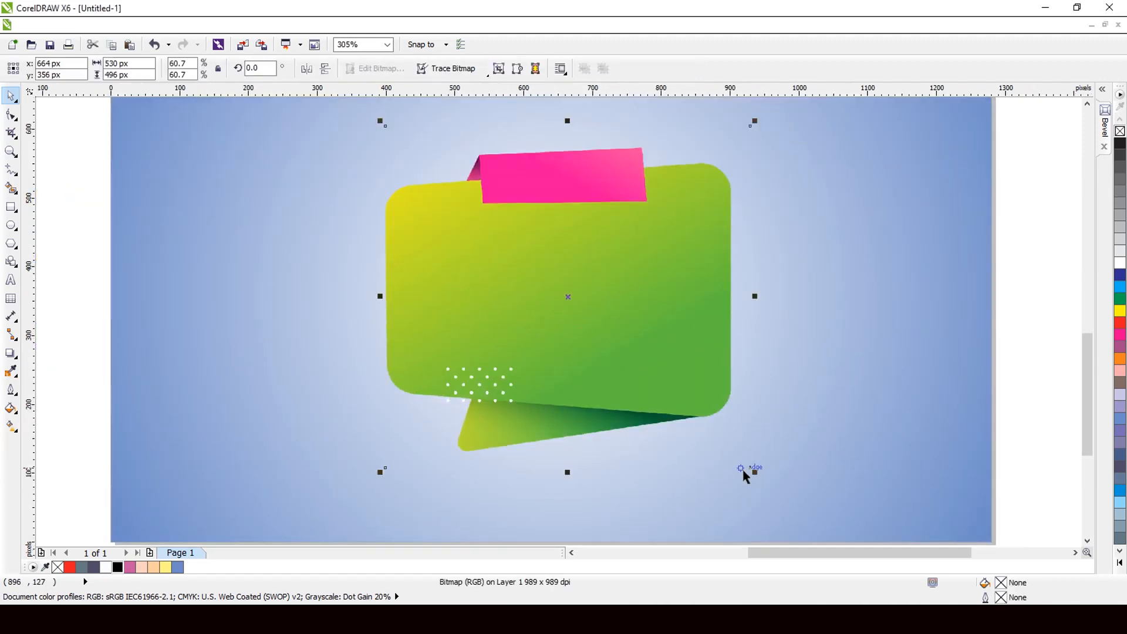
{"action": "left_click_drag", "start_coordinate": [753, 472], "coordinate": [734, 456]}
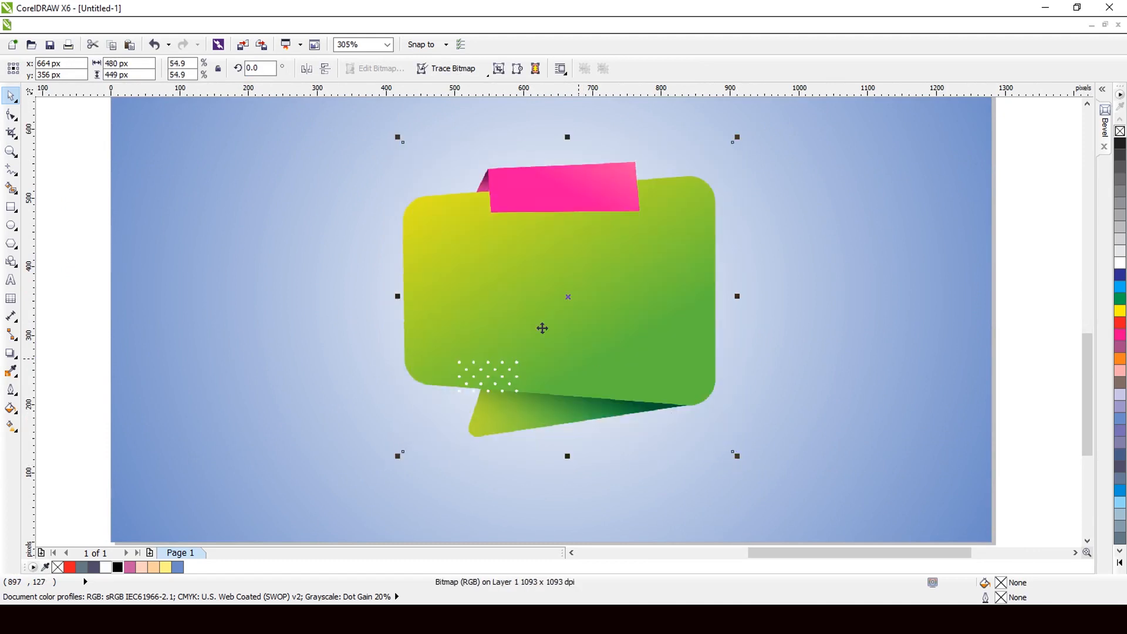
{"action": "key", "text": "F3"}
{"action": "left_click_drag", "start_coordinate": [529, 287], "coordinate": [525, 272]}
{"action": "left_click_drag", "start_coordinate": [441, 353], "coordinate": [438, 352]}
{"action": "scroll", "coordinate": [507, 297], "scroll_direction": "up", "scroll_amount": 2}
{"action": "left_click", "coordinate": [10, 352]}
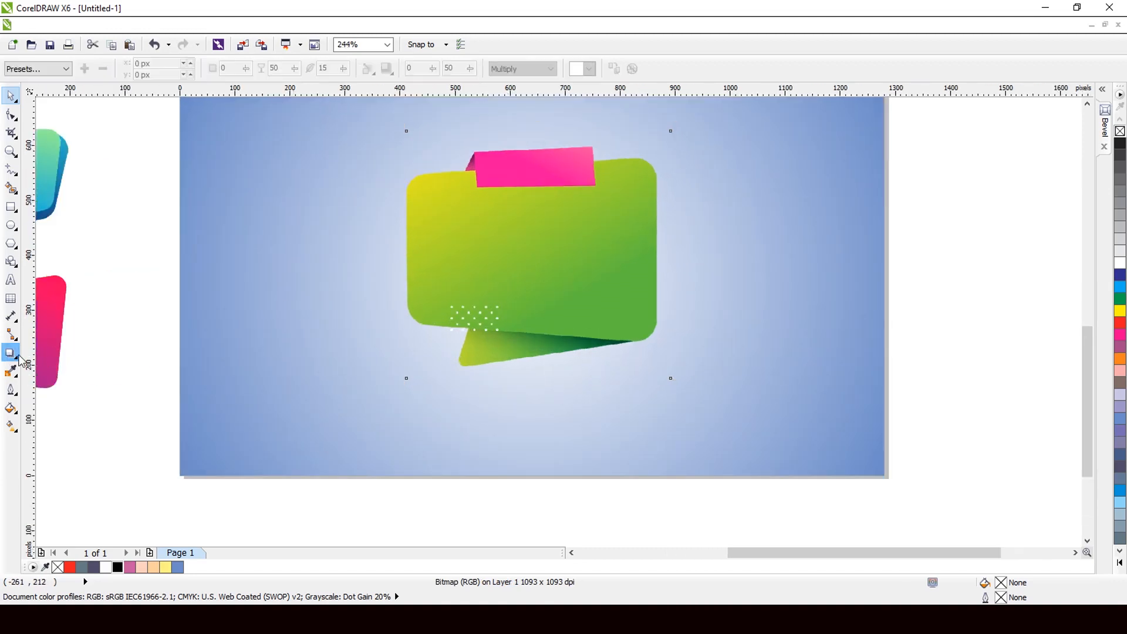
Step: Cast a drop shadow below the green bubble with opacity 30 and feathering 10
{"action": "left_click_drag", "start_coordinate": [553, 238], "coordinate": [538, 421]}
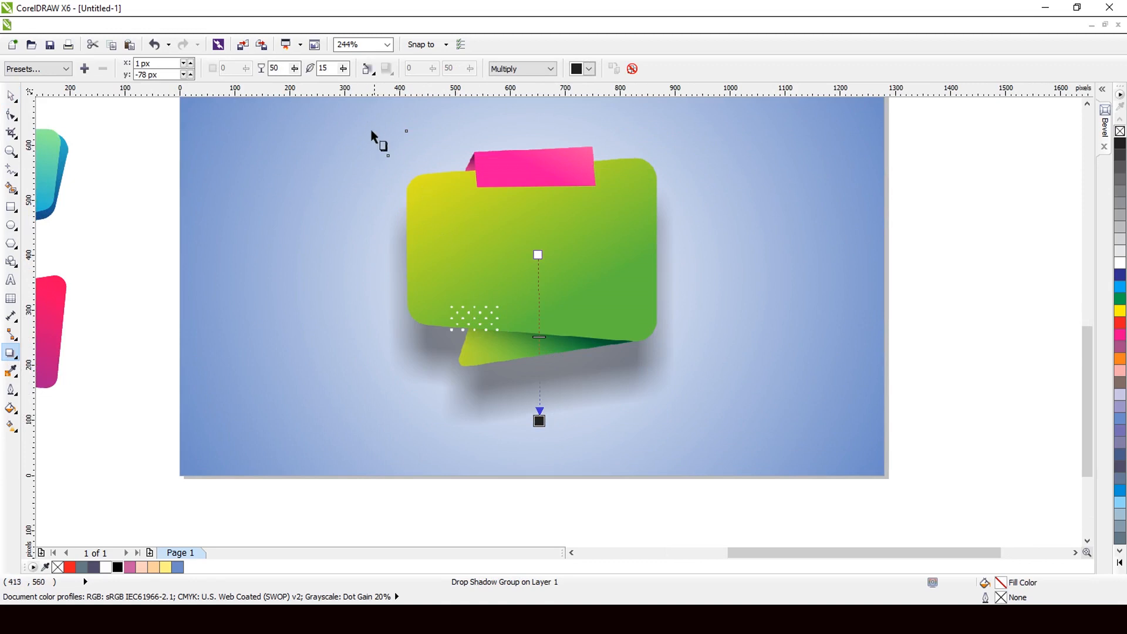
{"action": "double_click", "coordinate": [276, 69]}
{"action": "left_click_drag", "start_coordinate": [327, 69], "coordinate": [309, 78]}
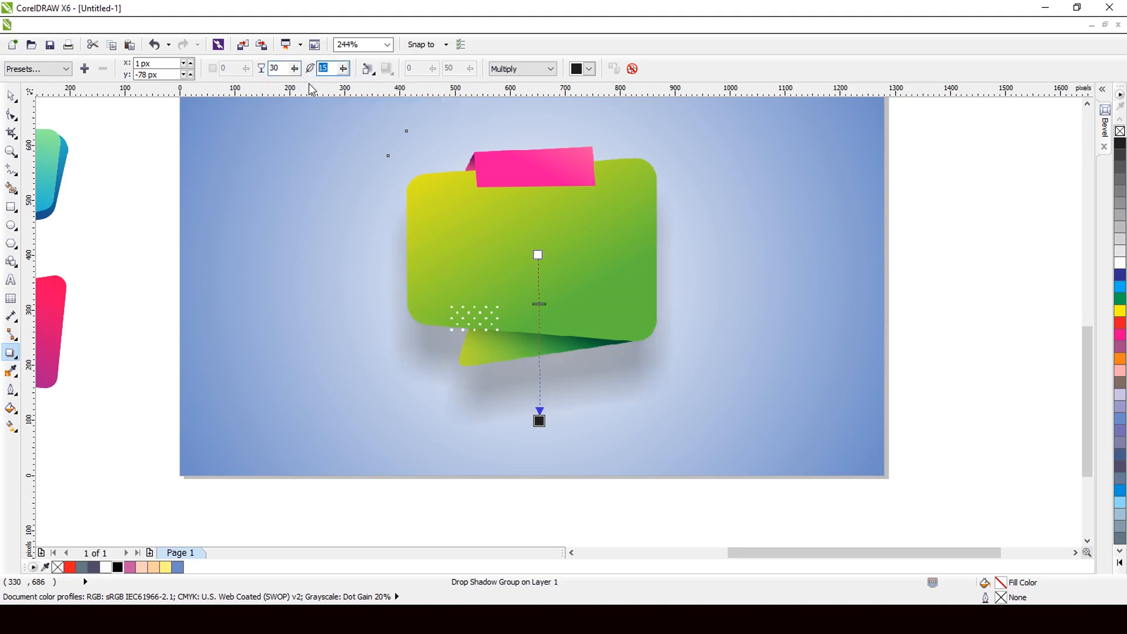
{"action": "left_click", "coordinate": [272, 70]}
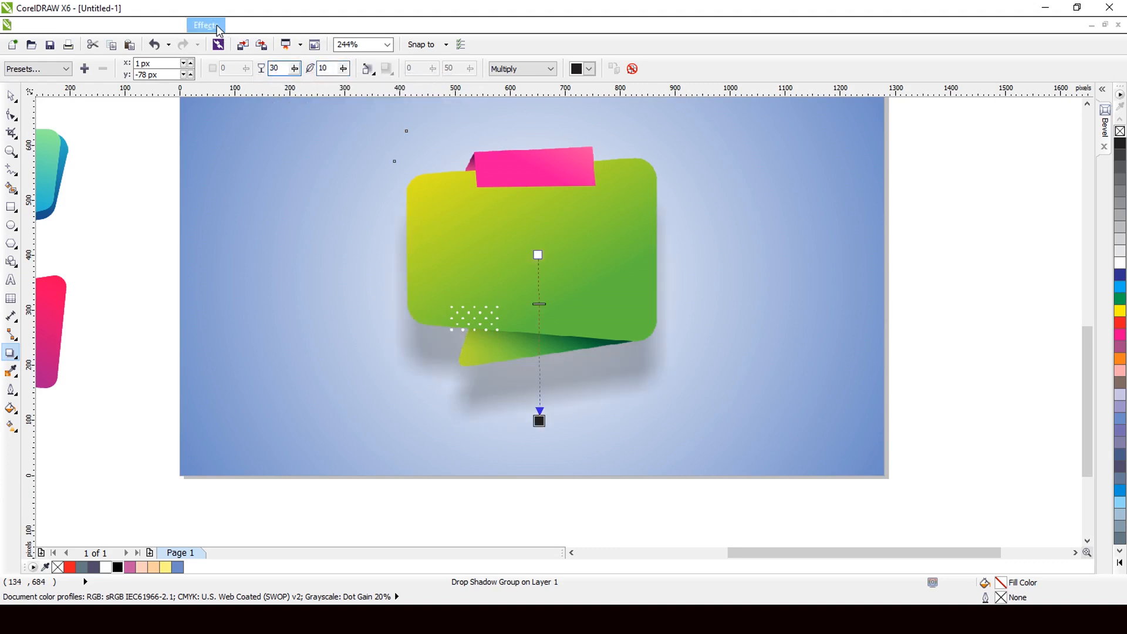
Step: Break the drop shadow apart from the bubble into its own object
{"action": "left_click", "coordinate": [166, 26]}
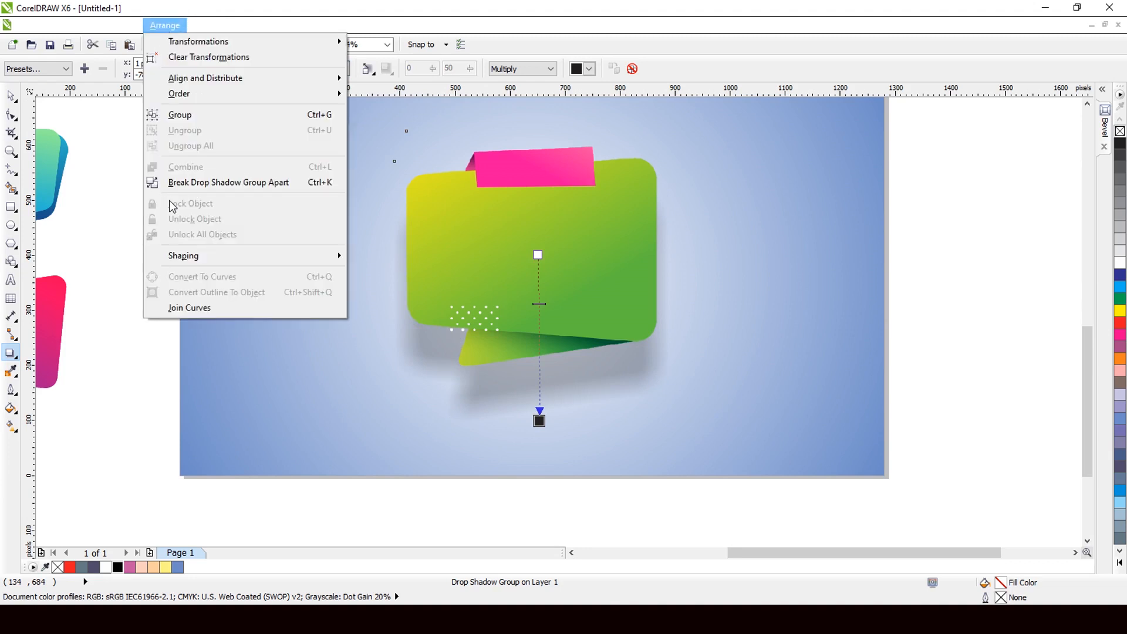
{"action": "left_click", "coordinate": [182, 188]}
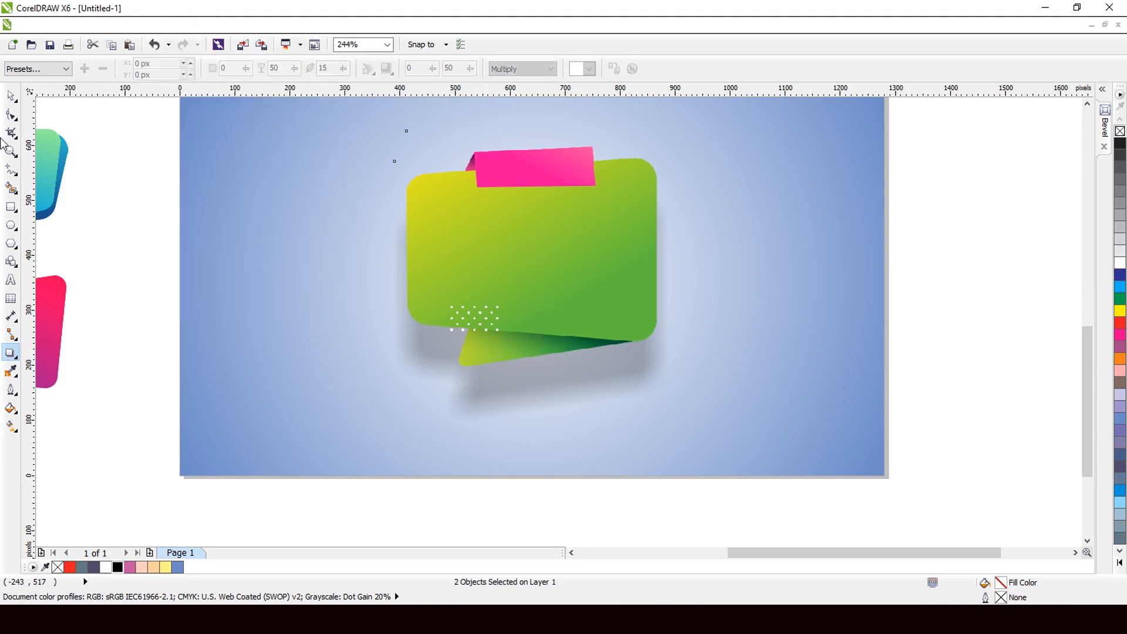
{"action": "left_click", "coordinate": [9, 95]}
Step: Squash the separated shadow rectangle into a thin strip narrower than the green banner
{"action": "left_click", "coordinate": [549, 506]}
{"action": "left_click", "coordinate": [547, 420]}
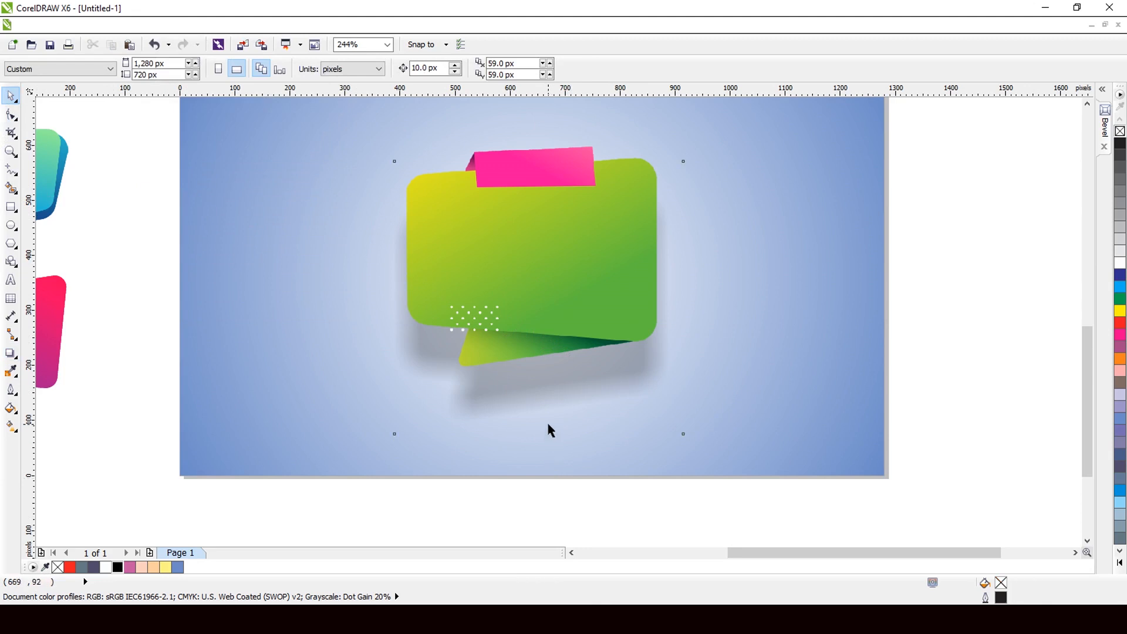
{"action": "left_click_drag", "start_coordinate": [539, 157], "coordinate": [538, 374]}
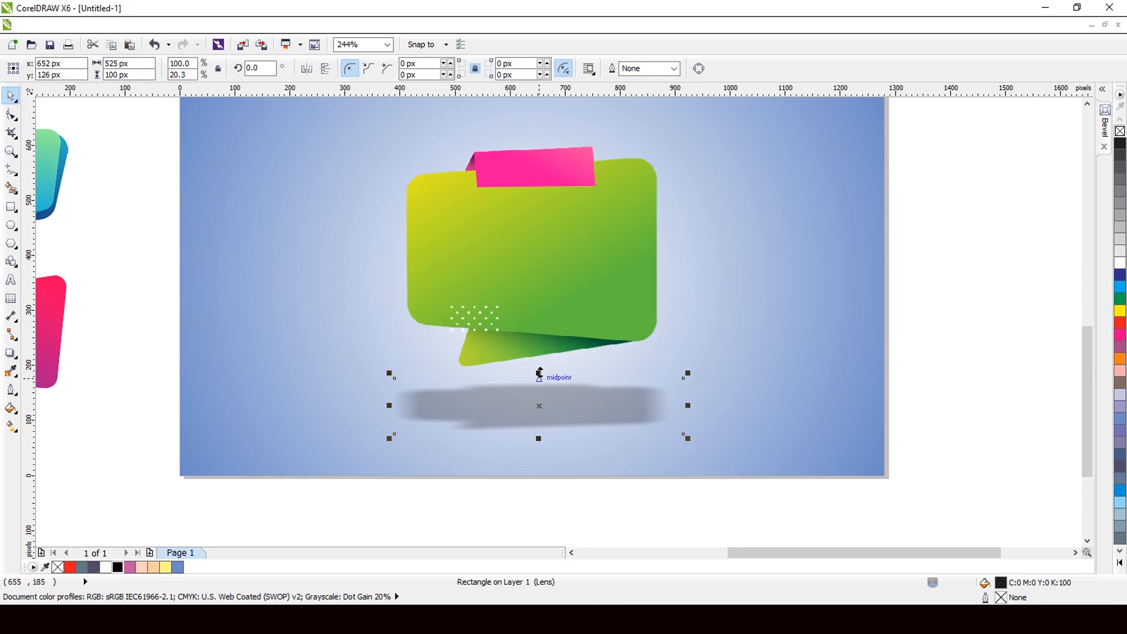
{"action": "mouse_move", "coordinate": [539, 373]}
{"action": "left_mouse_down"}
{"action": "mouse_move", "coordinate": [539, 360]}
{"action": "mouse_move", "coordinate": [539, 373]}
{"action": "left_mouse_up"}
{"action": "left_click_drag", "start_coordinate": [688, 440], "coordinate": [671, 434]}
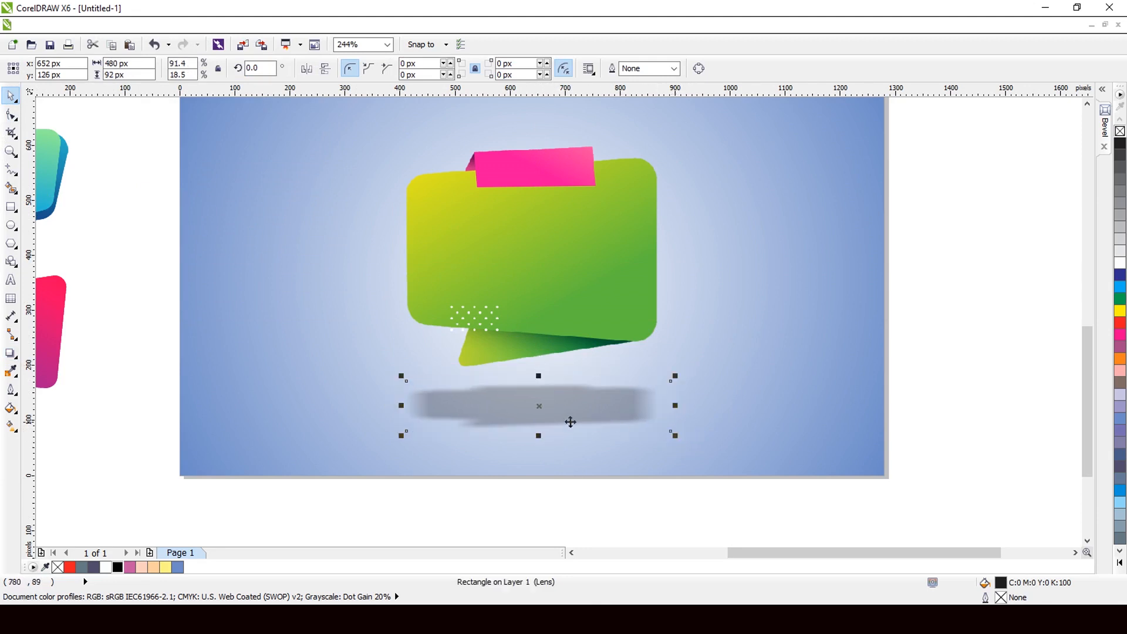
{"action": "scroll", "coordinate": [556, 450], "scroll_direction": "down", "scroll_amount": 2}
Step: Select the green banner together with its flattened shadow and group them
{"action": "left_click", "coordinate": [545, 457]}
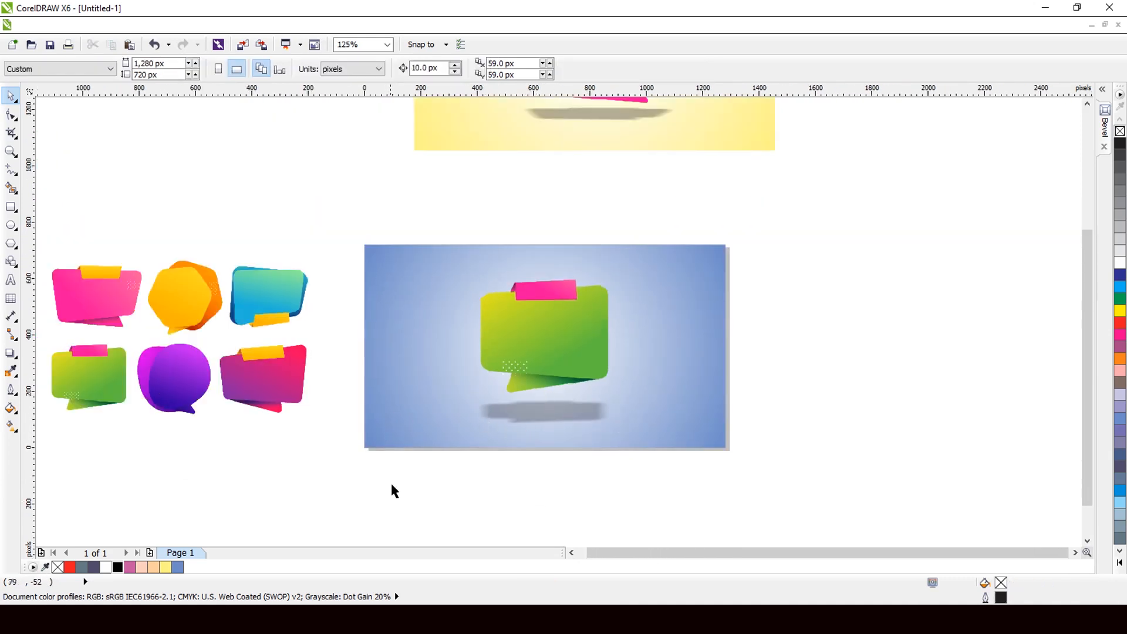
{"action": "left_click_drag", "start_coordinate": [636, 251], "coordinate": [641, 256]}
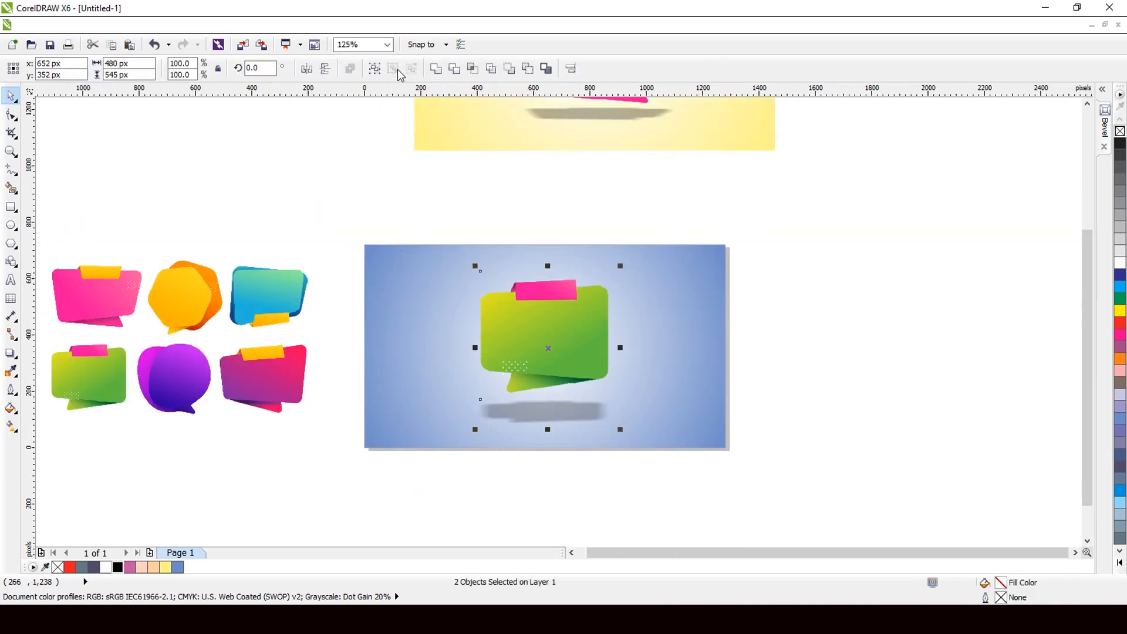
{"action": "left_click", "coordinate": [374, 68]}
{"action": "scroll", "coordinate": [598, 289], "scroll_direction": "down", "scroll_amount": 1}
{"action": "scroll", "coordinate": [579, 238], "scroll_direction": "up", "scroll_amount": 2}
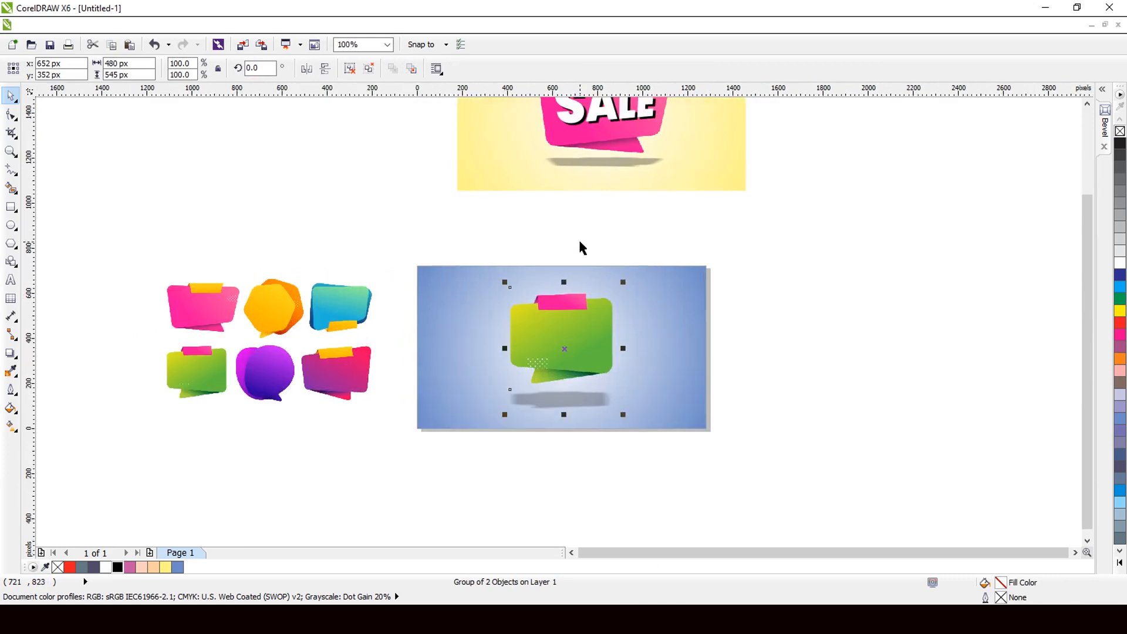
{"action": "scroll", "coordinate": [558, 262], "scroll_direction": "down", "scroll_amount": 2}
{"action": "scroll", "coordinate": [726, 283], "scroll_direction": "up", "scroll_amount": 2}
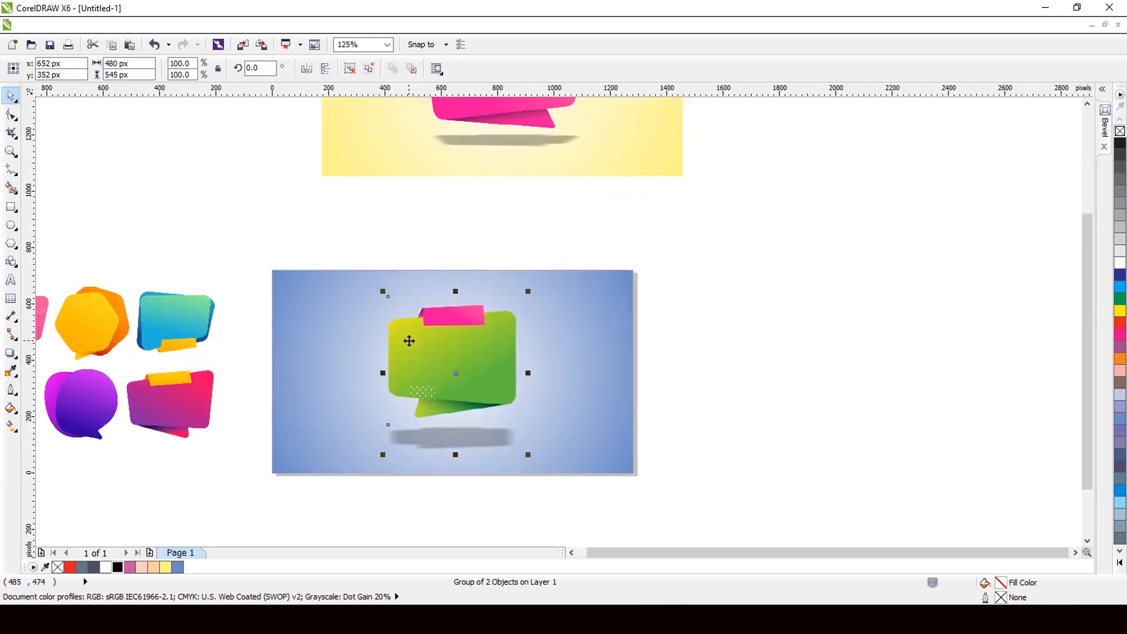
{"action": "scroll", "coordinate": [409, 340], "scroll_direction": "up", "scroll_amount": 2}
{"action": "left_click", "coordinate": [765, 311]}
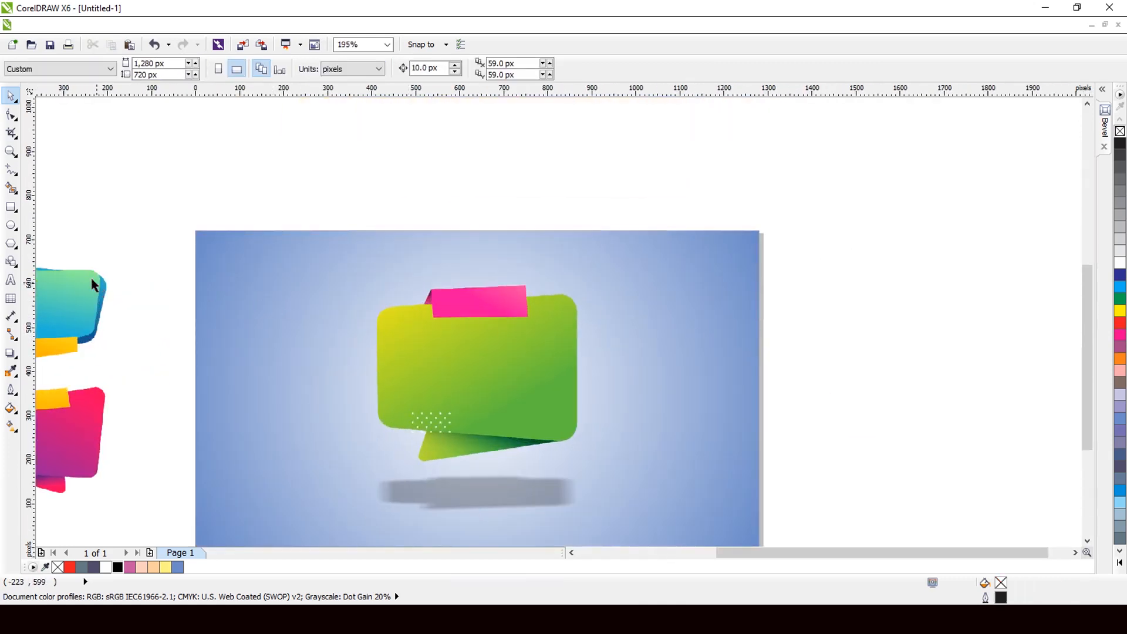
Step: Type 'Special' and 'Discount' on two lines above the artwork
{"action": "left_click", "coordinate": [10, 280]}
{"action": "left_click", "coordinate": [421, 184]}
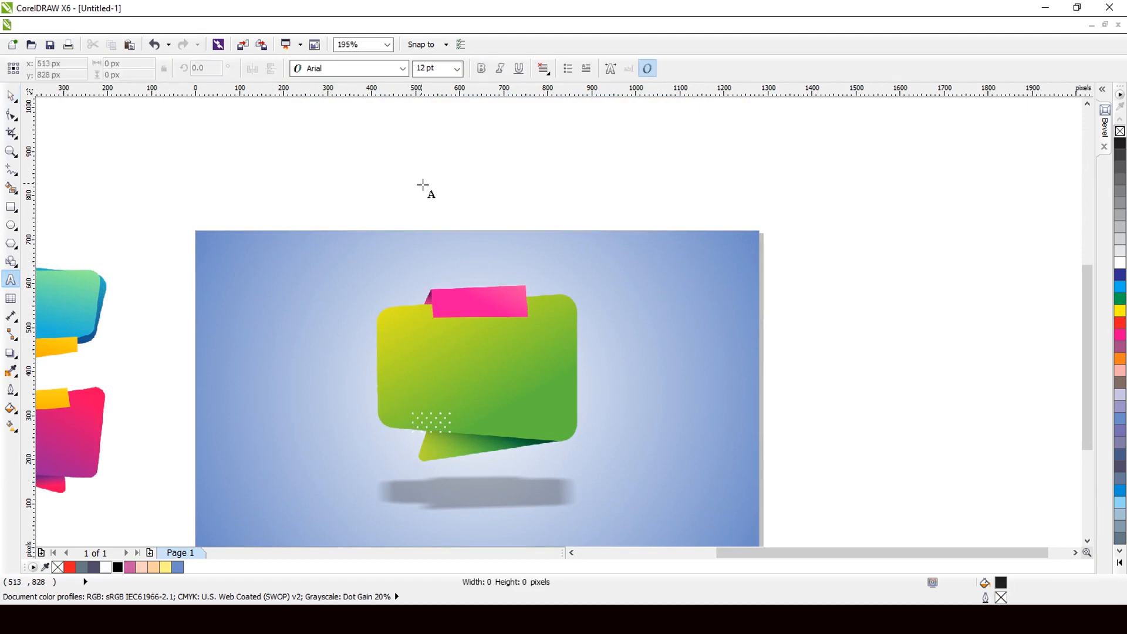
{"action": "type", "text": "S"}
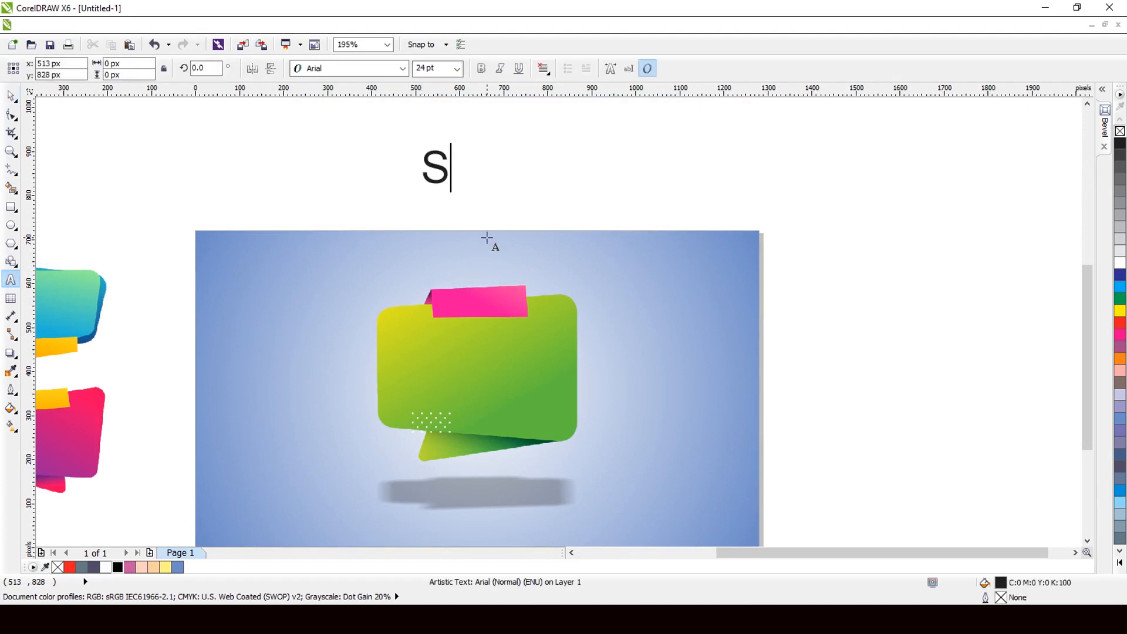
{"action": "type", "text": "pec"}
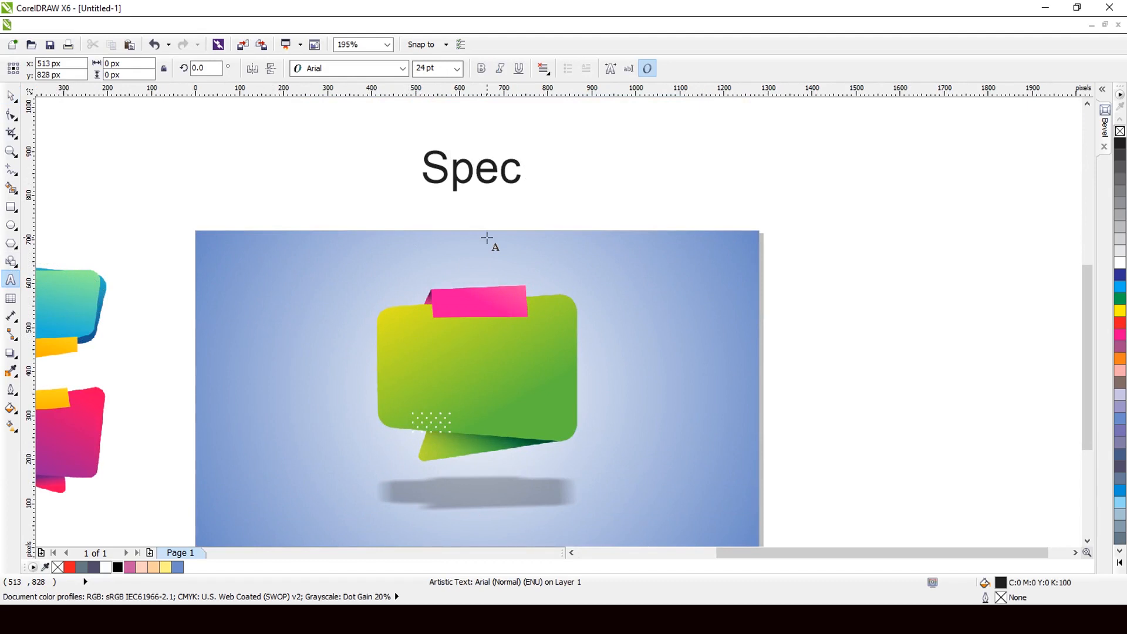
{"action": "type", "text": "ial"}
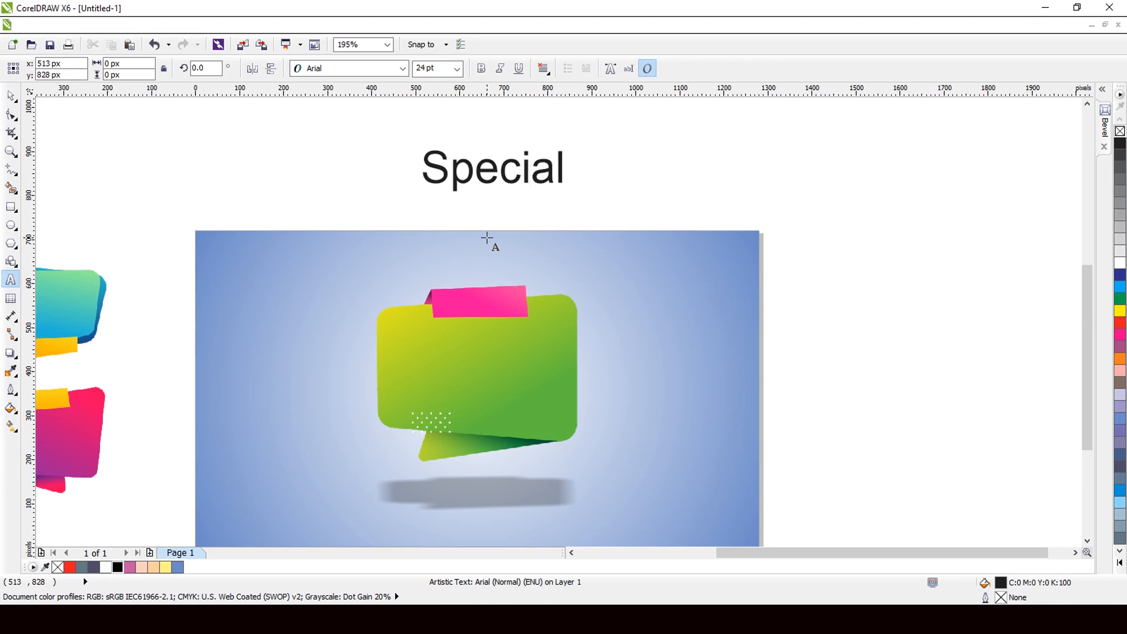
{"action": "key", "text": "Return"}
{"action": "type", "text": "D"}
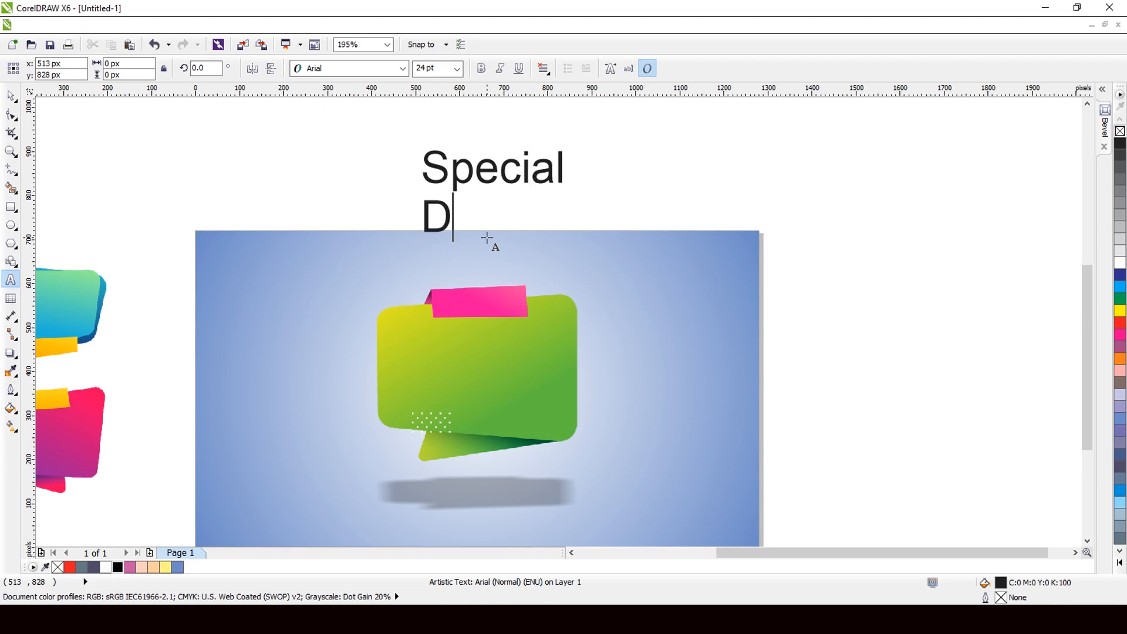
{"action": "type", "text": "iscount"}
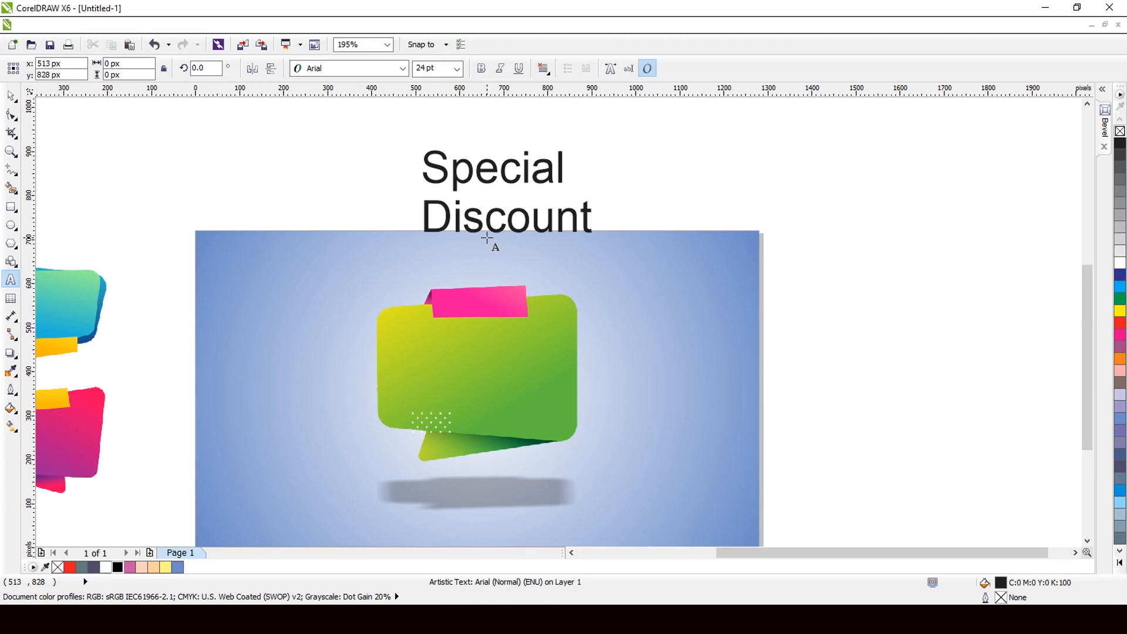
Step: Break the text apart with Ctrl+K into separate Special and Discount lines
{"action": "left_click", "coordinate": [5, 93]}
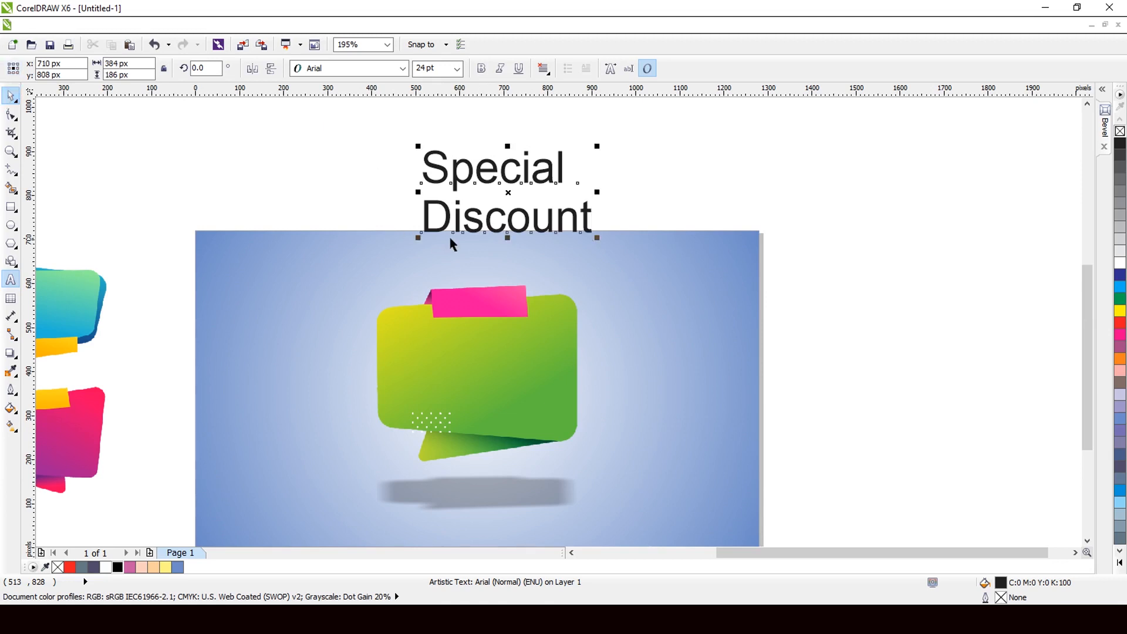
{"action": "key", "text": "ctrl+k"}
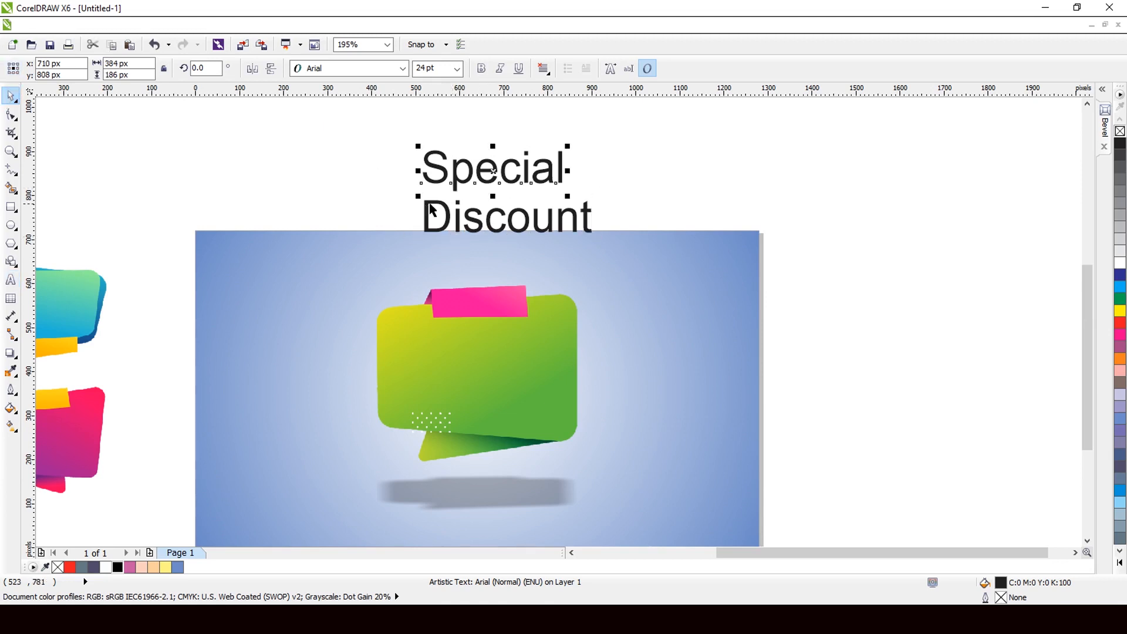
{"action": "left_click", "coordinate": [491, 173]}
Step: Move Special onto the pink tab, resize it to fit, and make it white and bold
{"action": "left_click_drag", "start_coordinate": [495, 170], "coordinate": [483, 351]}
{"action": "scroll", "coordinate": [482, 351], "scroll_direction": "up", "scroll_amount": 2}
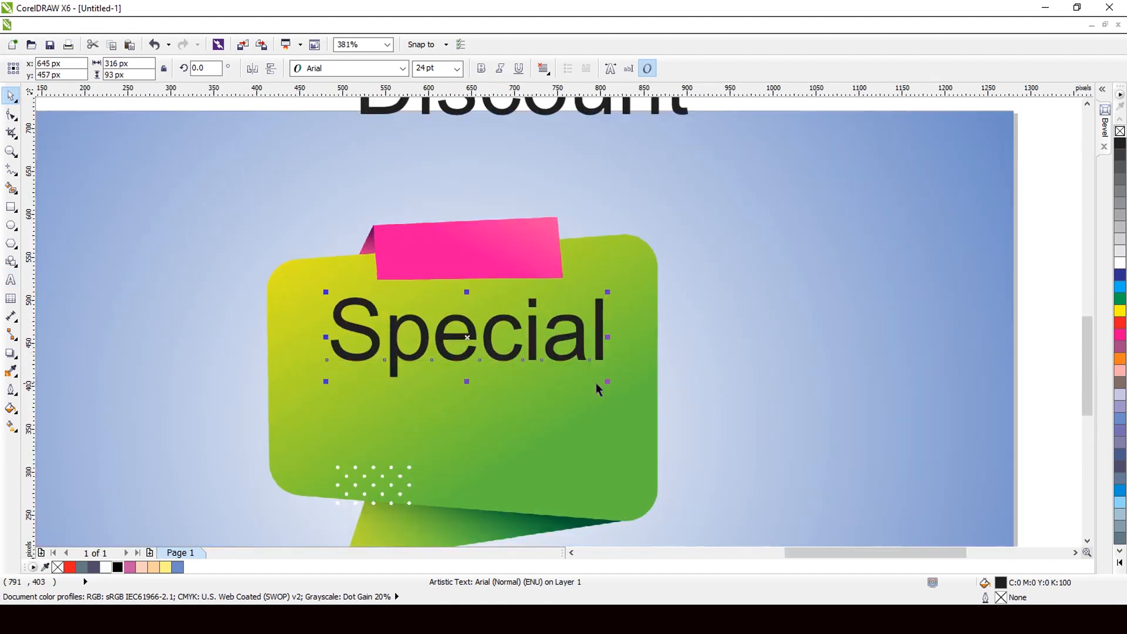
{"action": "left_click_drag", "start_coordinate": [607, 381], "coordinate": [468, 245]}
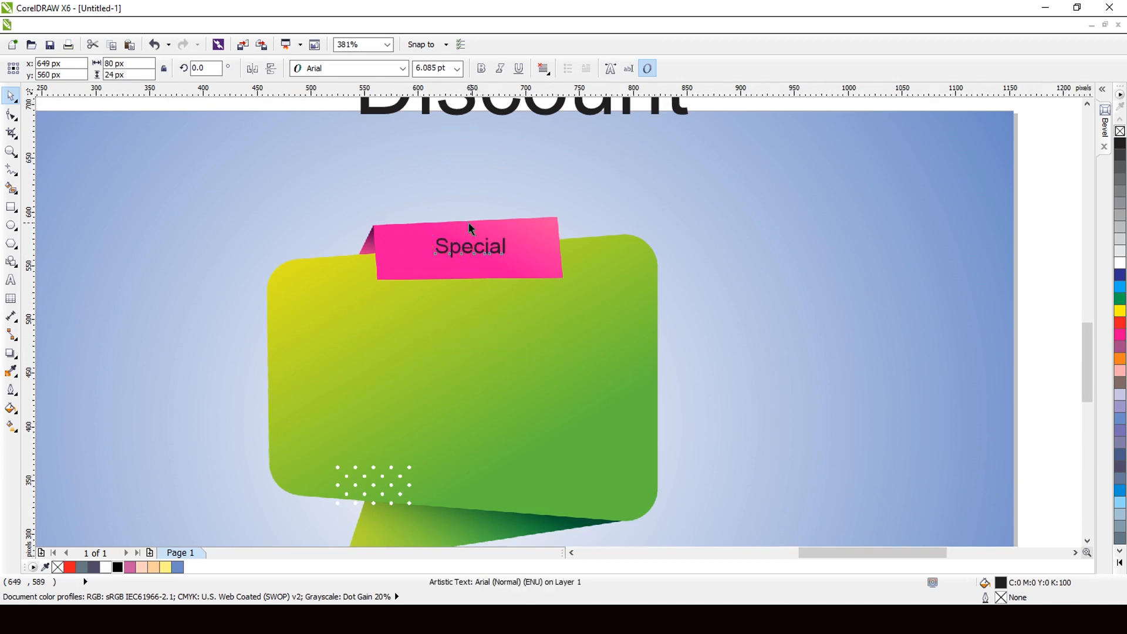
{"action": "scroll", "coordinate": [468, 223], "scroll_direction": "up", "scroll_amount": 2}
{"action": "left_click_drag", "start_coordinate": [545, 298], "coordinate": [592, 311]}
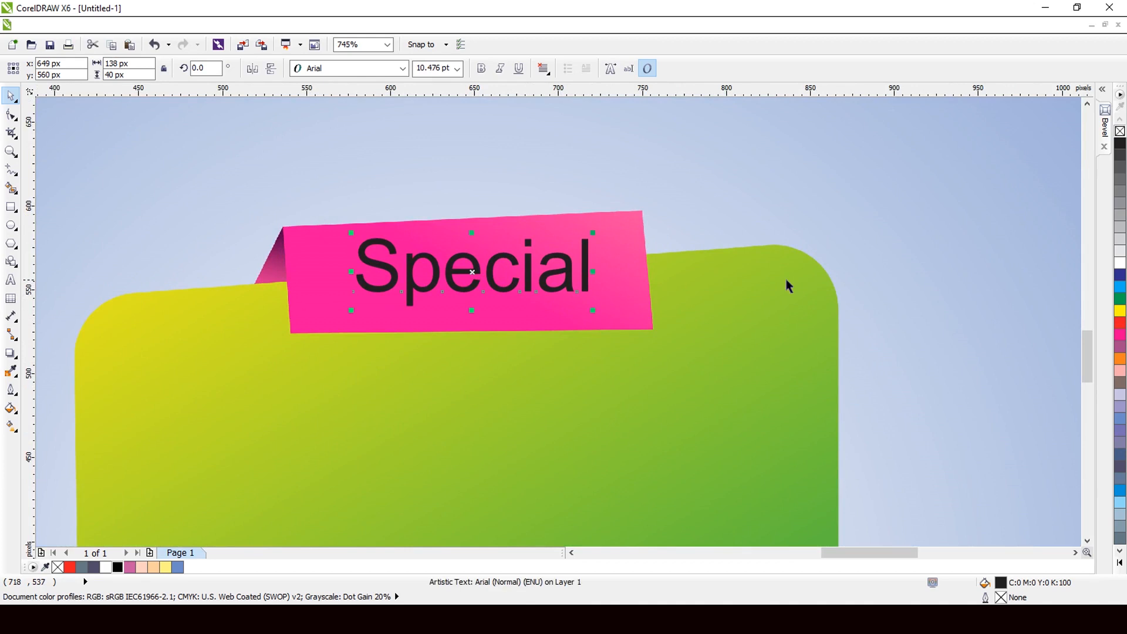
{"action": "left_click", "coordinate": [1119, 264]}
{"action": "left_click", "coordinate": [481, 68]}
{"action": "scroll", "coordinate": [470, 278], "scroll_direction": "down", "scroll_amount": 1}
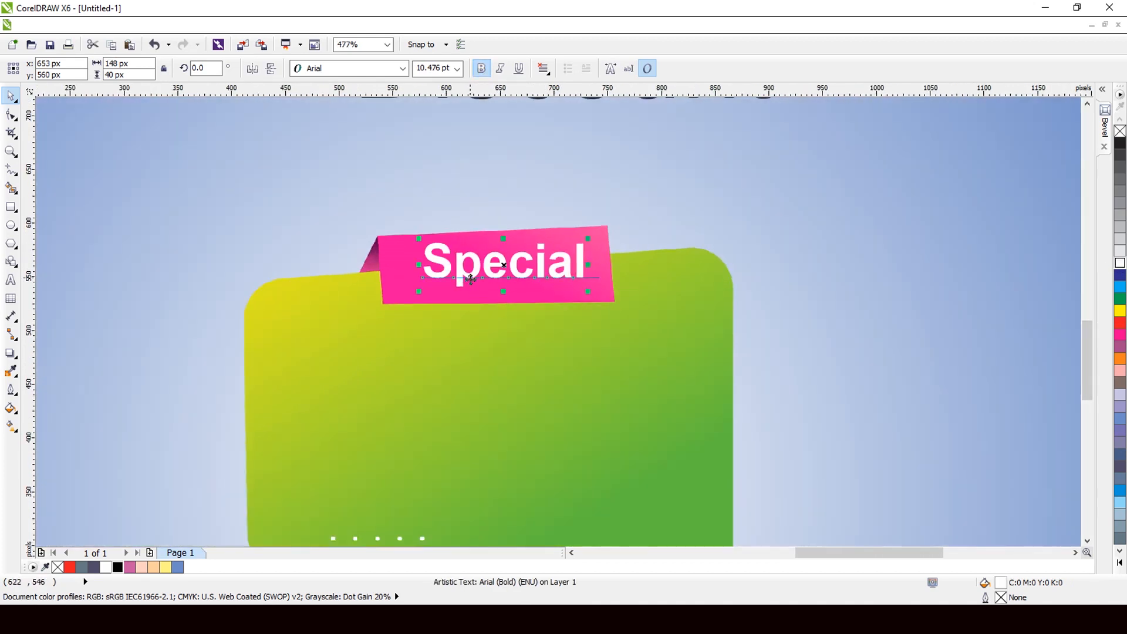
{"action": "scroll", "coordinate": [470, 278], "scroll_direction": "up", "scroll_amount": 1}
Step: Add a slightly offset black copy behind Special as a shadow and group both
{"action": "left_click_drag", "start_coordinate": [510, 264], "coordinate": [515, 262]}
{"action": "scroll", "coordinate": [505, 271], "scroll_direction": "up", "scroll_amount": 4}
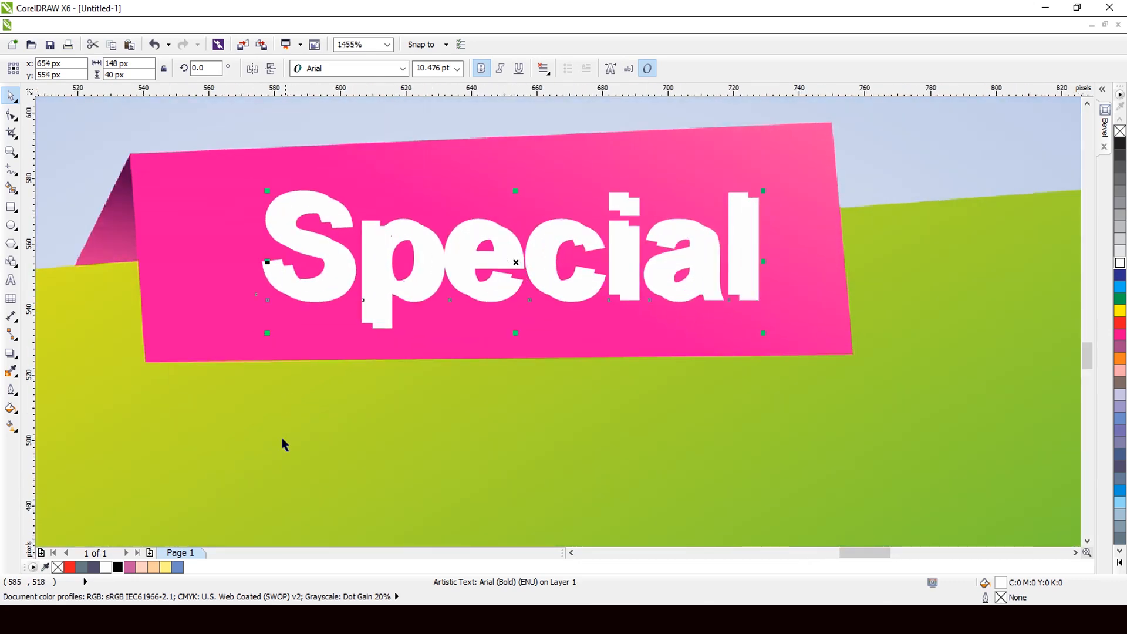
{"action": "left_click", "coordinate": [116, 567]}
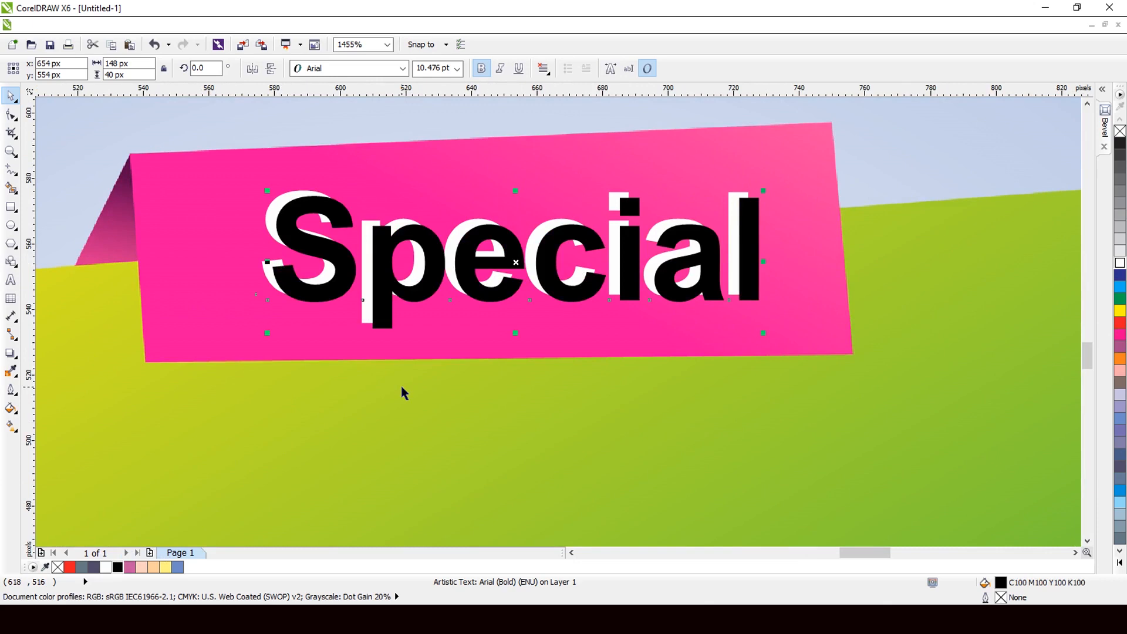
{"action": "key", "text": "ctrl+Page_Down"}
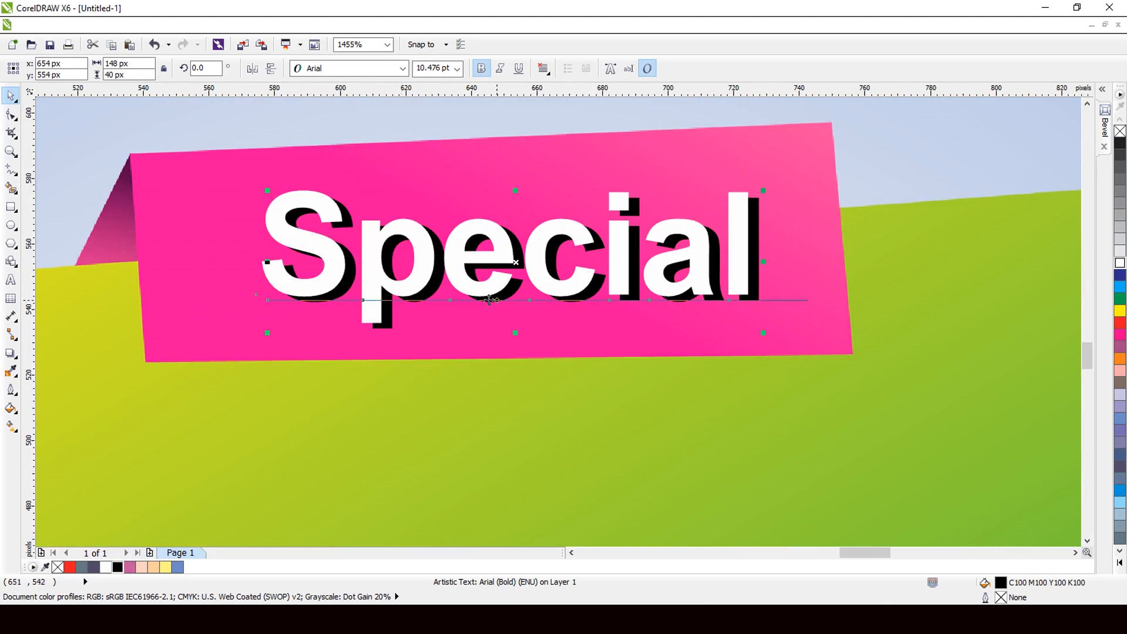
{"action": "scroll", "coordinate": [470, 251], "scroll_direction": "down", "scroll_amount": 4}
{"action": "scroll", "coordinate": [476, 276], "scroll_direction": "up", "scroll_amount": 2}
{"action": "left_click", "coordinate": [474, 262], "text": "shift"}
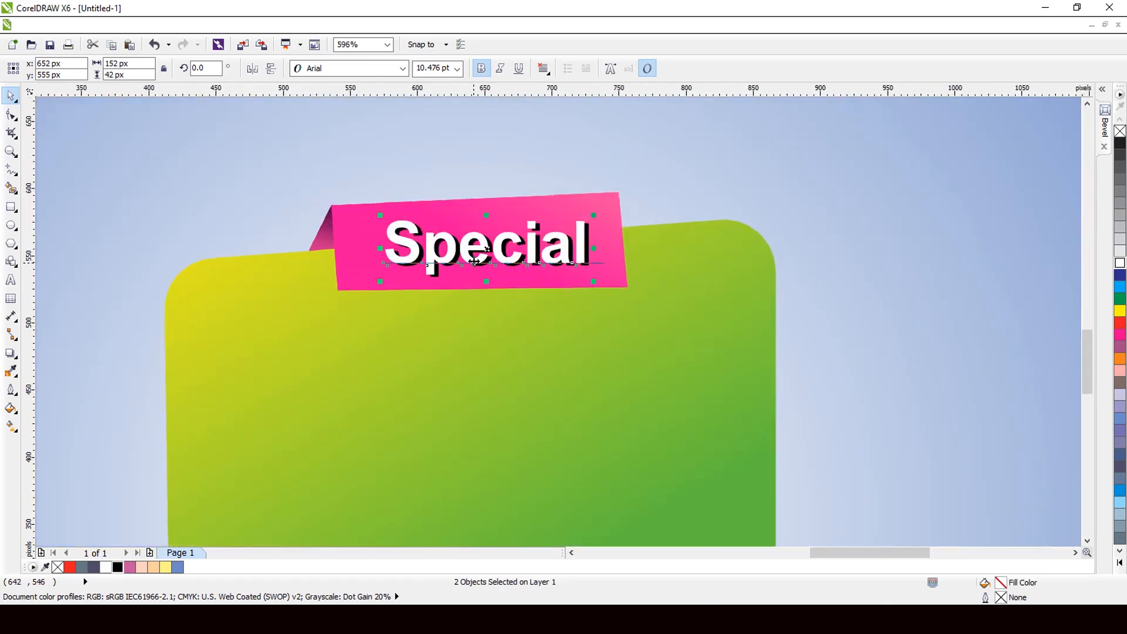
{"action": "key", "text": "ctrl+g"}
{"action": "scroll", "coordinate": [477, 262], "scroll_direction": "down", "scroll_amount": 2}
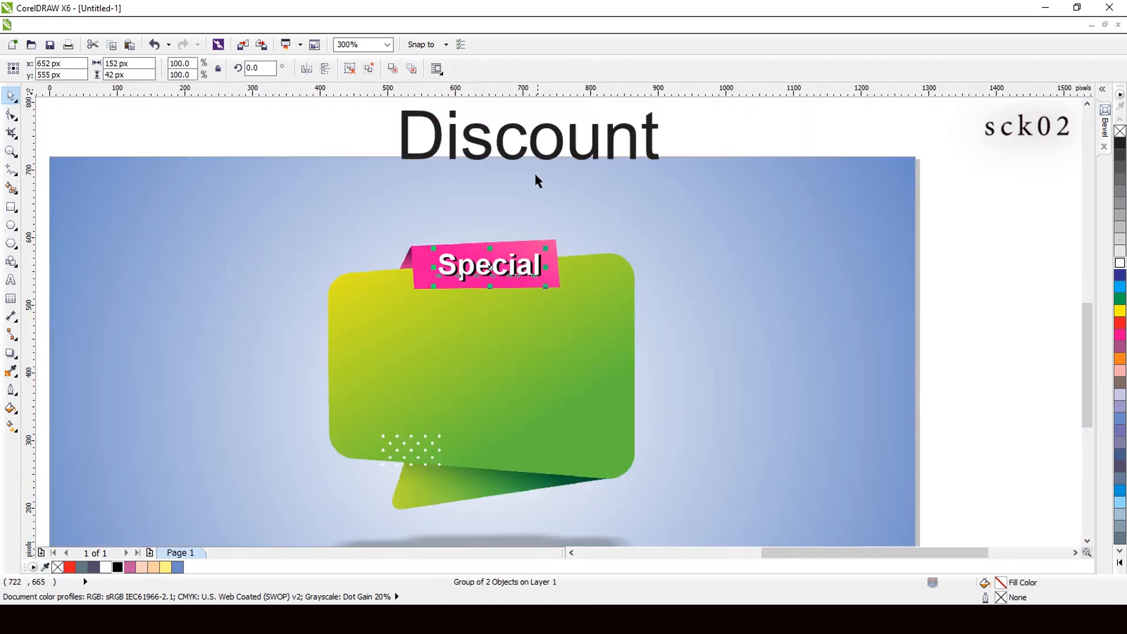
Step: Move Discount onto the green banner below Special, shrink it to 16.775 pt, and bold it
{"action": "left_click_drag", "start_coordinate": [538, 158], "coordinate": [500, 335]}
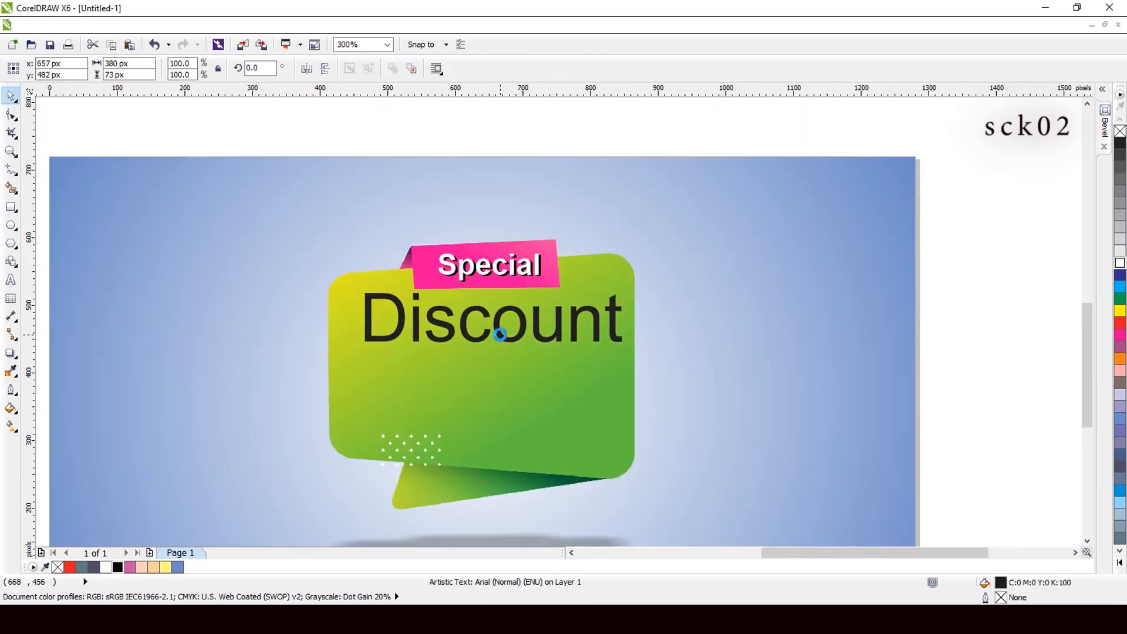
{"action": "scroll", "coordinate": [500, 335], "scroll_direction": "up", "scroll_amount": 1}
{"action": "left_click_drag", "start_coordinate": [686, 363], "coordinate": [626, 357]}
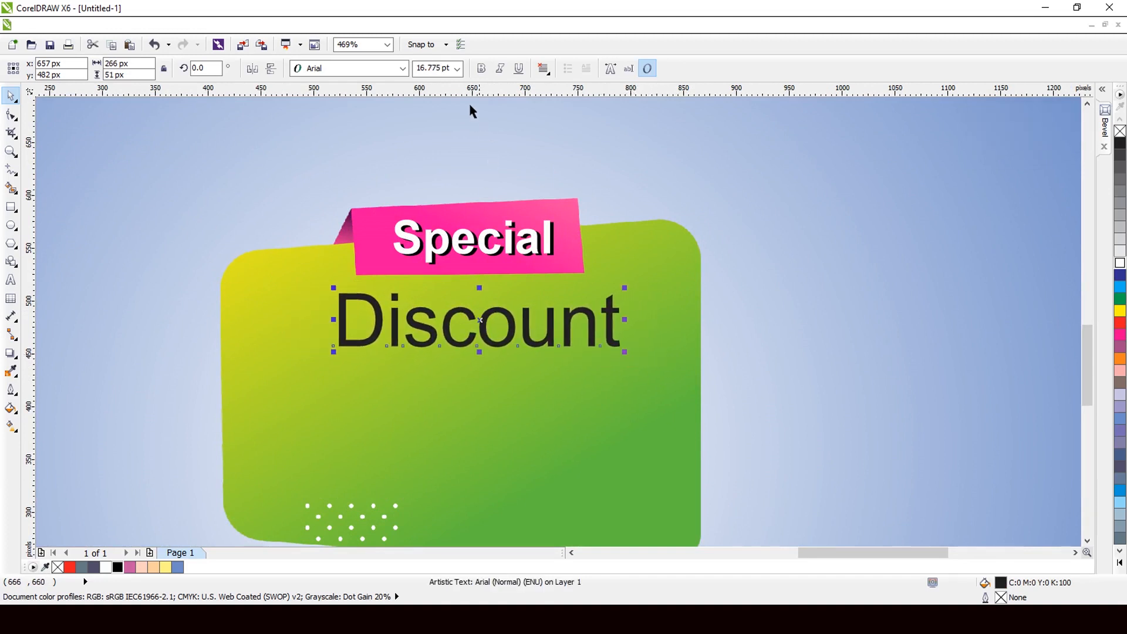
{"action": "left_click", "coordinate": [482, 68]}
{"action": "scroll", "coordinate": [505, 162], "scroll_direction": "down", "scroll_amount": 2}
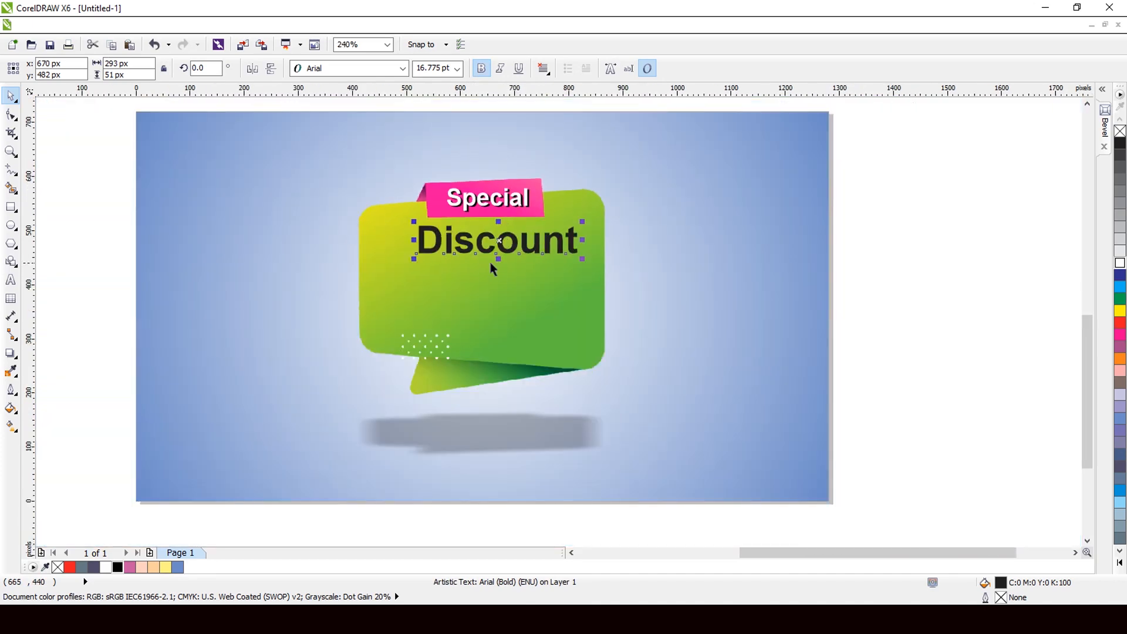
{"action": "scroll", "coordinate": [499, 243], "scroll_direction": "up", "scroll_amount": 2}
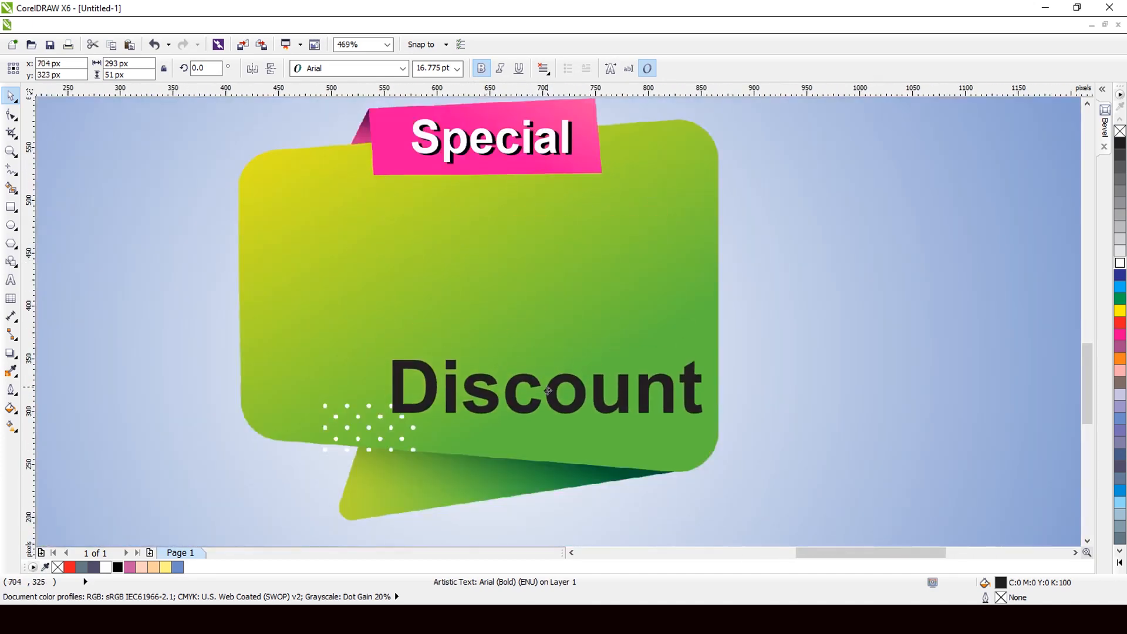
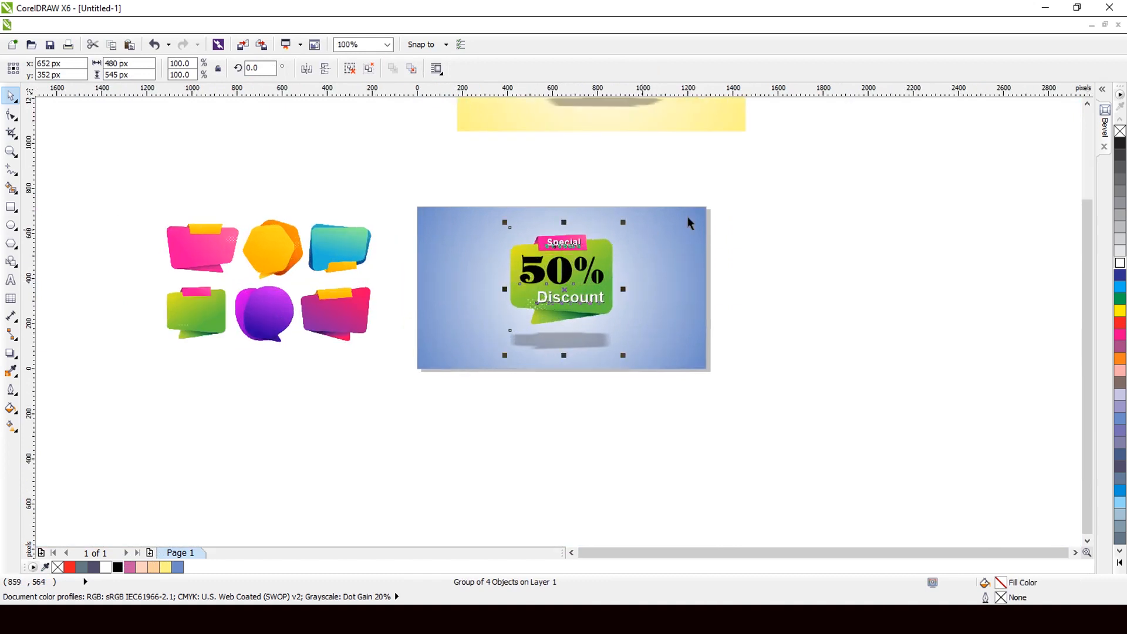
Step: Move the blue Special 50% Discount card off the page, up beside the yellow Bumper SALE card
{"action": "left_click_drag", "start_coordinate": [742, 188], "coordinate": [390, 408]}
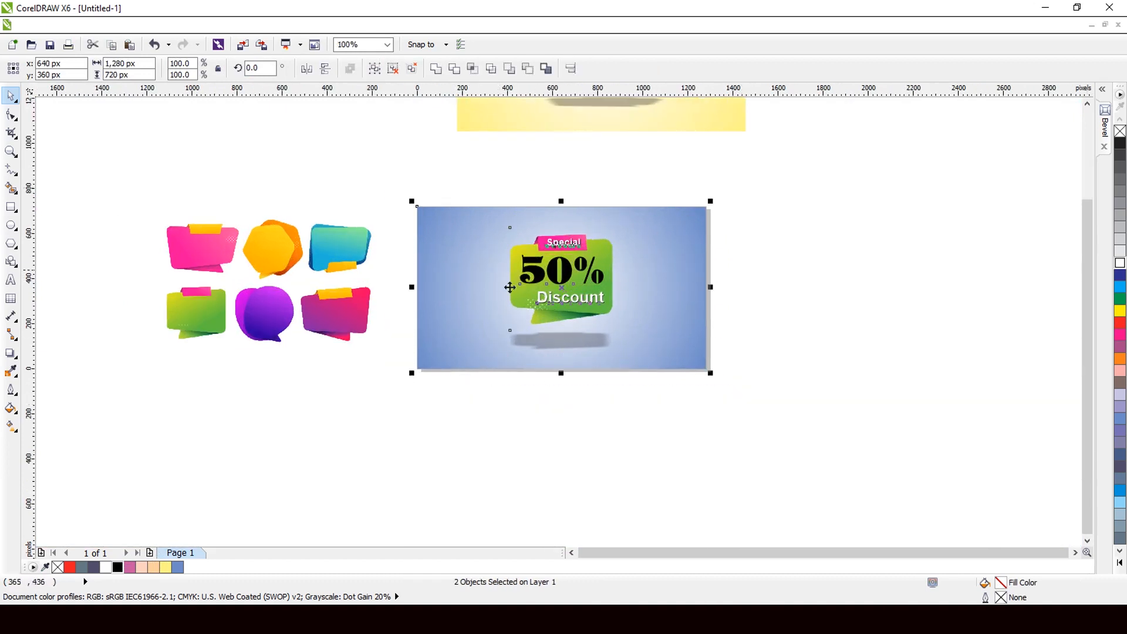
{"action": "left_click_drag", "start_coordinate": [565, 288], "coordinate": [924, 181]}
{"action": "scroll", "coordinate": [582, 310], "scroll_direction": "down", "scroll_amount": 2}
{"action": "scroll", "coordinate": [757, 193], "scroll_direction": "down", "scroll_amount": 2}
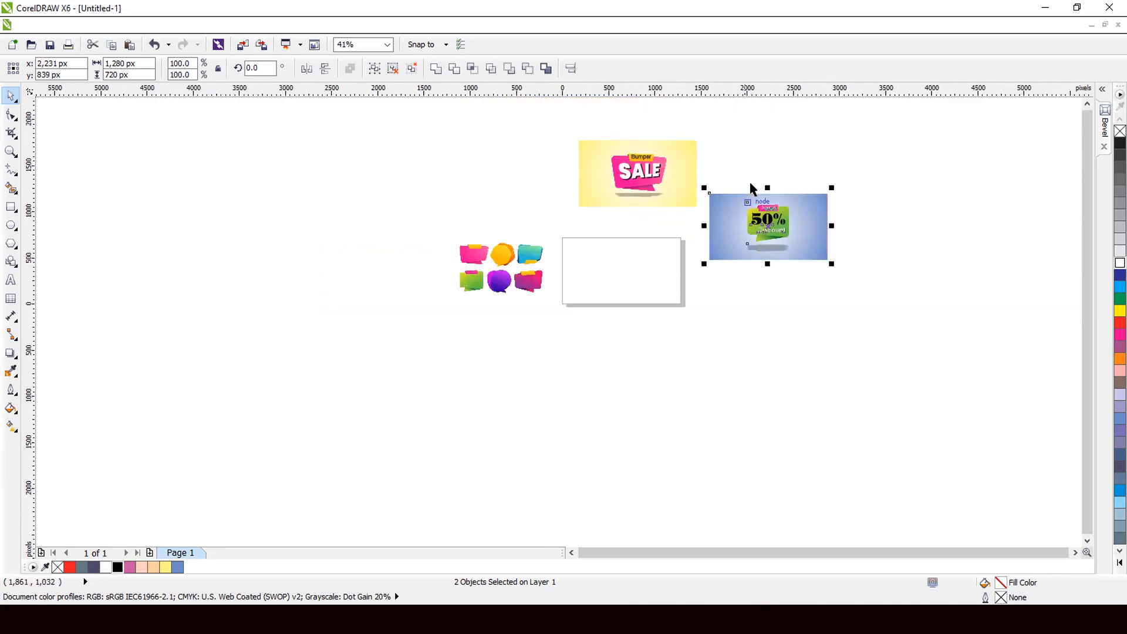
{"action": "scroll", "coordinate": [758, 214], "scroll_direction": "up", "scroll_amount": 2}
{"action": "left_click_drag", "start_coordinate": [776, 260], "coordinate": [762, 184]}
Step: Drag the 012 red ribbon image from the Downloads folder into the CorelDRAW document
{"action": "left_click", "coordinate": [959, 188]}
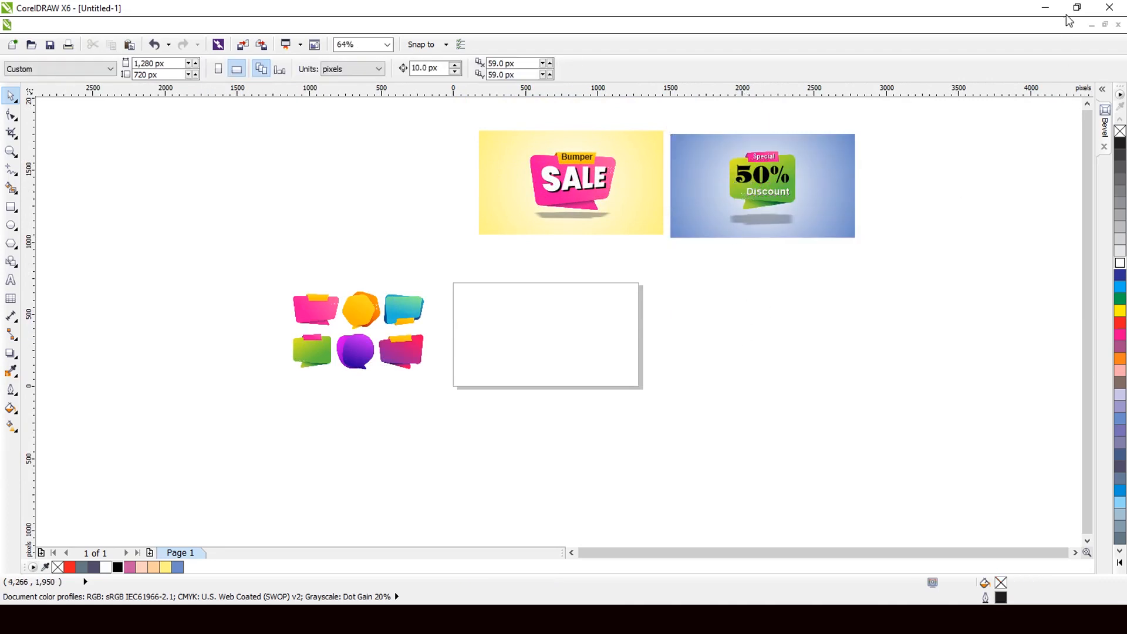
{"action": "left_click", "coordinate": [1044, 7]}
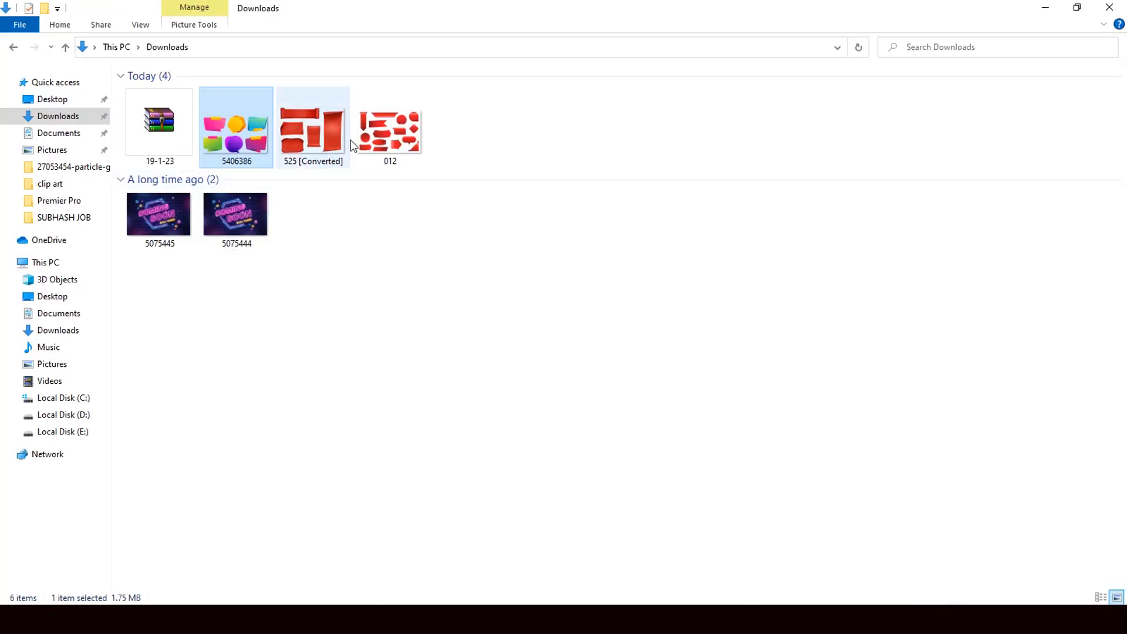
{"action": "left_click", "coordinate": [402, 156]}
{"action": "left_click_drag", "start_coordinate": [403, 134], "coordinate": [545, 325]}
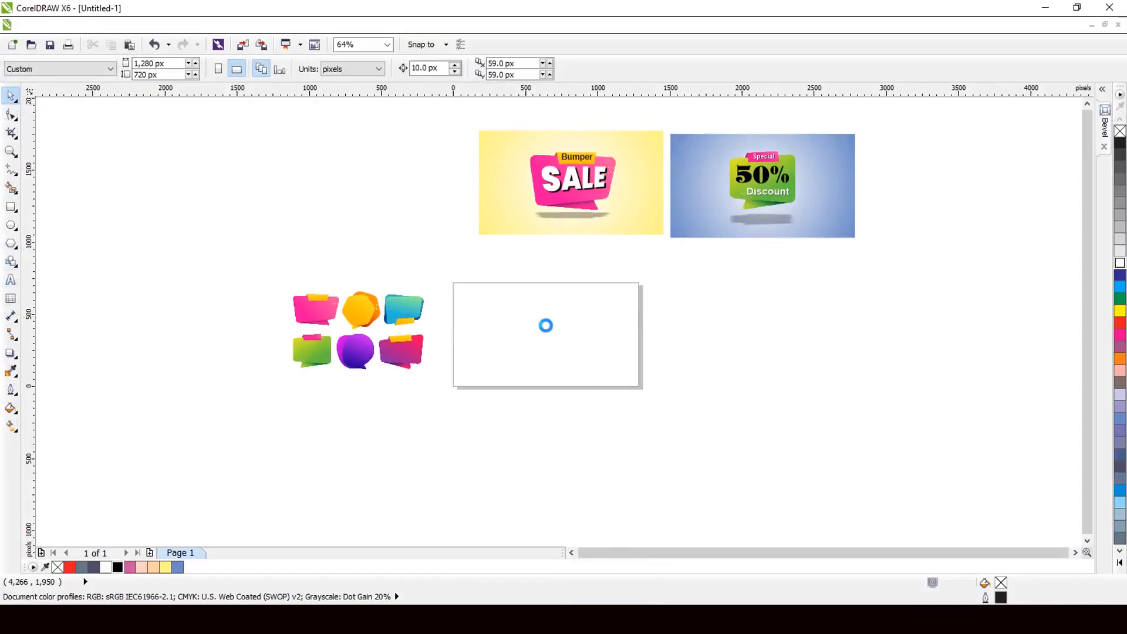
Step: Scale the imported ribbon image down to 8.5% and park it right of the page
{"action": "scroll", "coordinate": [544, 330], "scroll_direction": "down", "scroll_amount": 5}
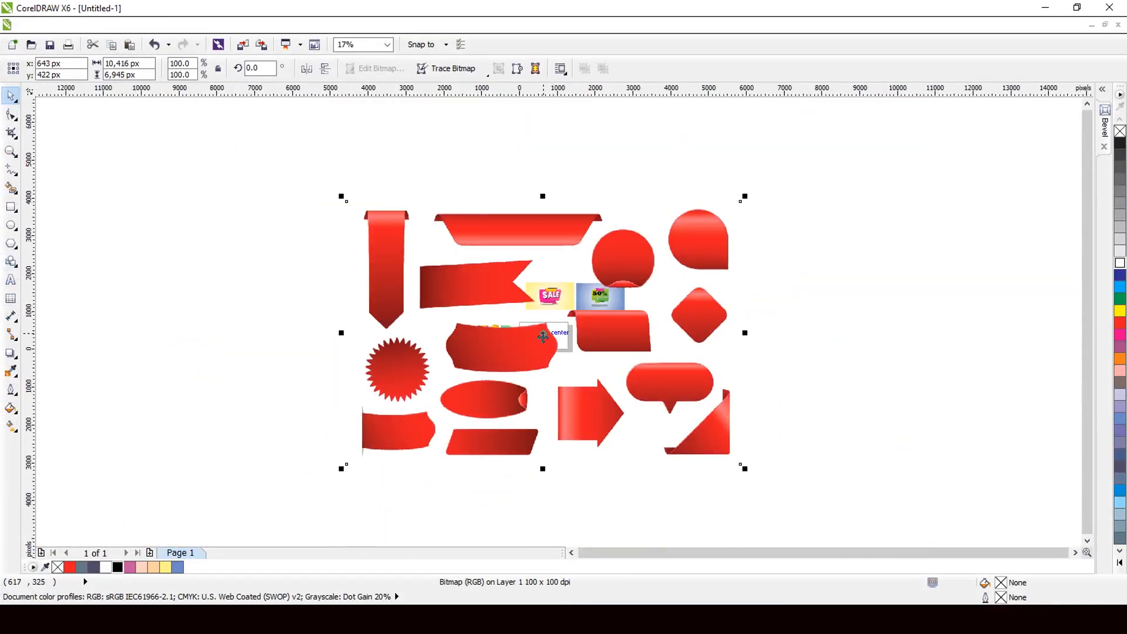
{"action": "left_click_drag", "start_coordinate": [745, 198], "coordinate": [654, 337]}
{"action": "scroll", "coordinate": [553, 337], "scroll_direction": "up", "scroll_amount": 2}
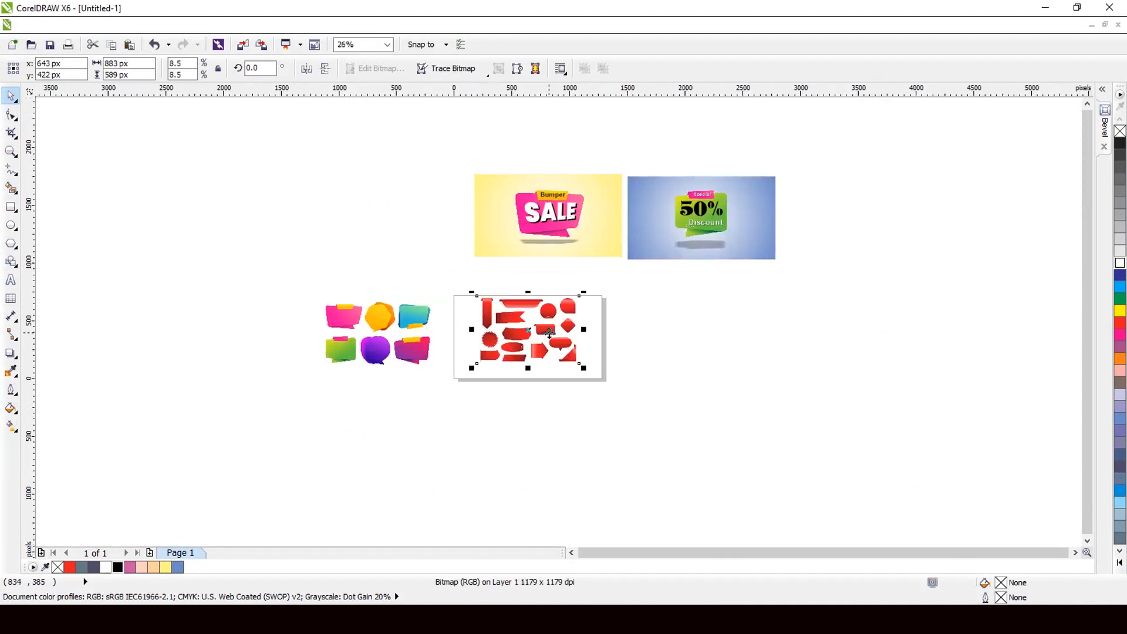
{"action": "scroll", "coordinate": [547, 333], "scroll_direction": "up", "scroll_amount": 1}
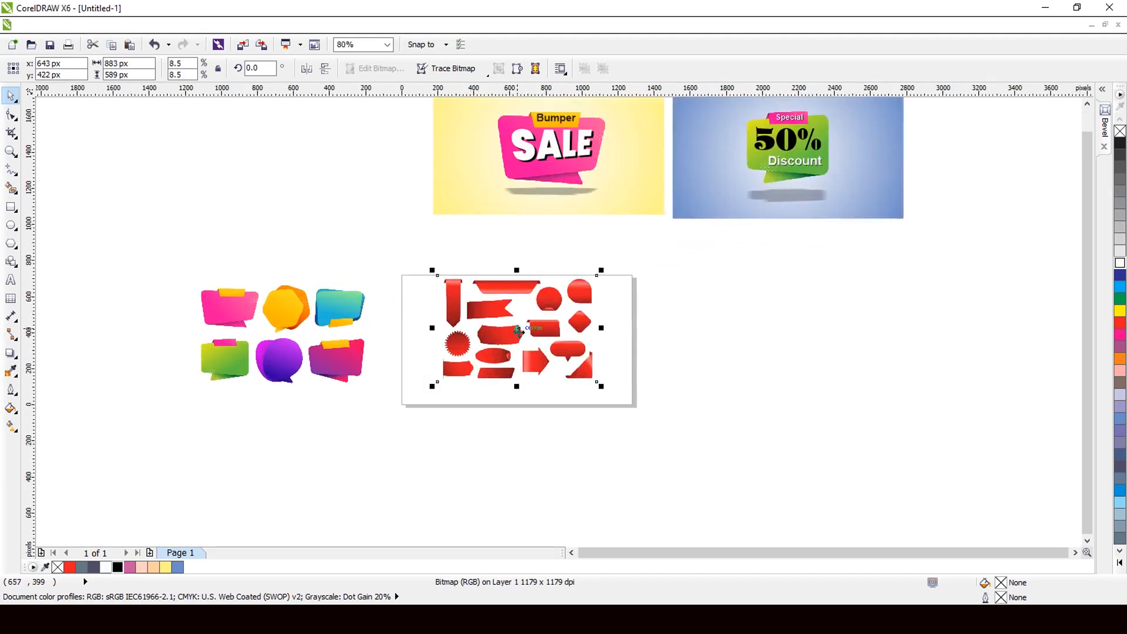
{"action": "left_click_drag", "start_coordinate": [518, 331], "coordinate": [874, 340]}
{"action": "left_click", "coordinate": [594, 172]}
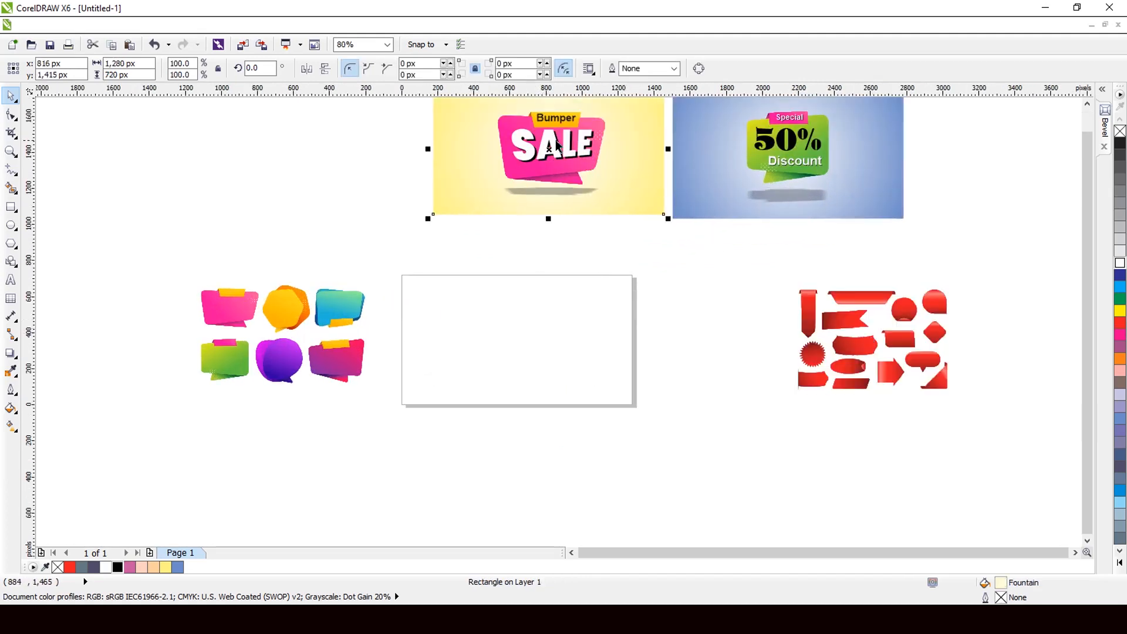
Step: Move the Bumper SALE card onto the page, group it, and center it with P
{"action": "left_click_drag", "start_coordinate": [550, 147], "coordinate": [529, 342]}
{"action": "scroll", "coordinate": [501, 345], "scroll_direction": "up", "scroll_amount": 1}
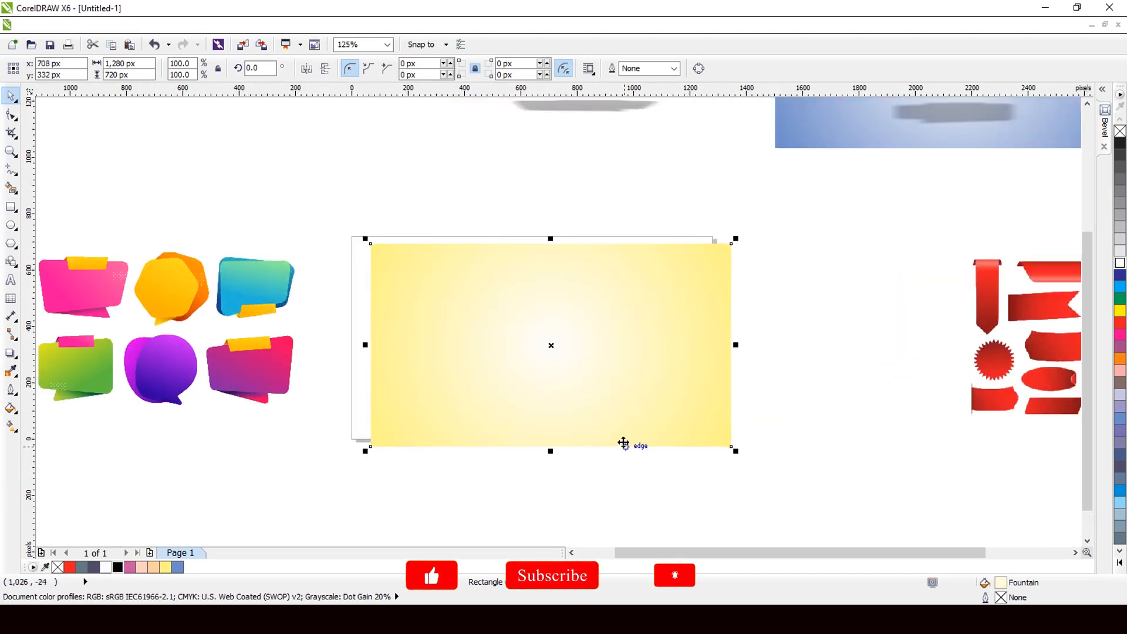
{"action": "key", "text": "ctrl+z"}
{"action": "scroll", "coordinate": [598, 435], "scroll_direction": "down", "scroll_amount": 2}
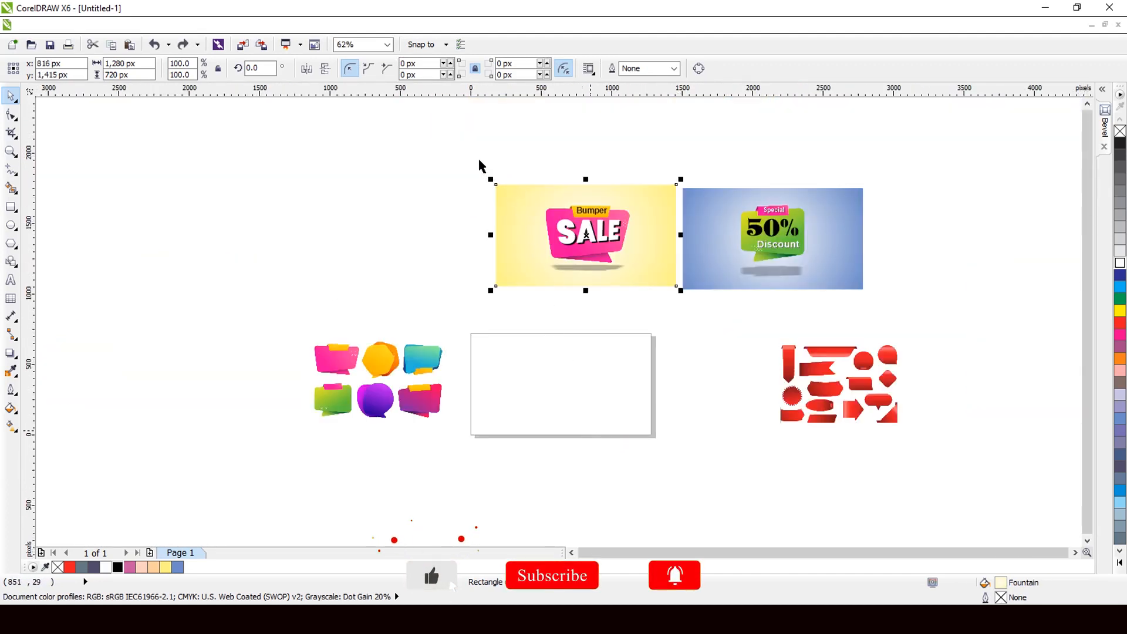
{"action": "left_click_drag", "start_coordinate": [479, 159], "coordinate": [669, 316]}
{"action": "left_click_drag", "start_coordinate": [616, 277], "coordinate": [557, 425]}
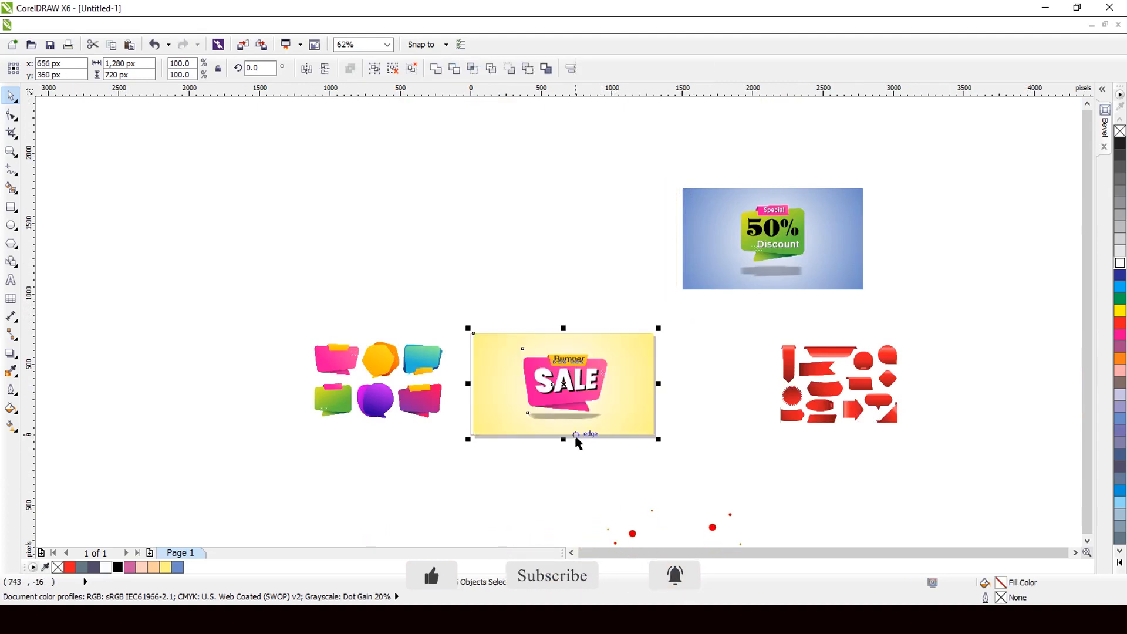
{"action": "scroll", "coordinate": [555, 422], "scroll_direction": "up", "scroll_amount": 1}
{"action": "scroll", "coordinate": [493, 380], "scroll_direction": "up", "scroll_amount": 1}
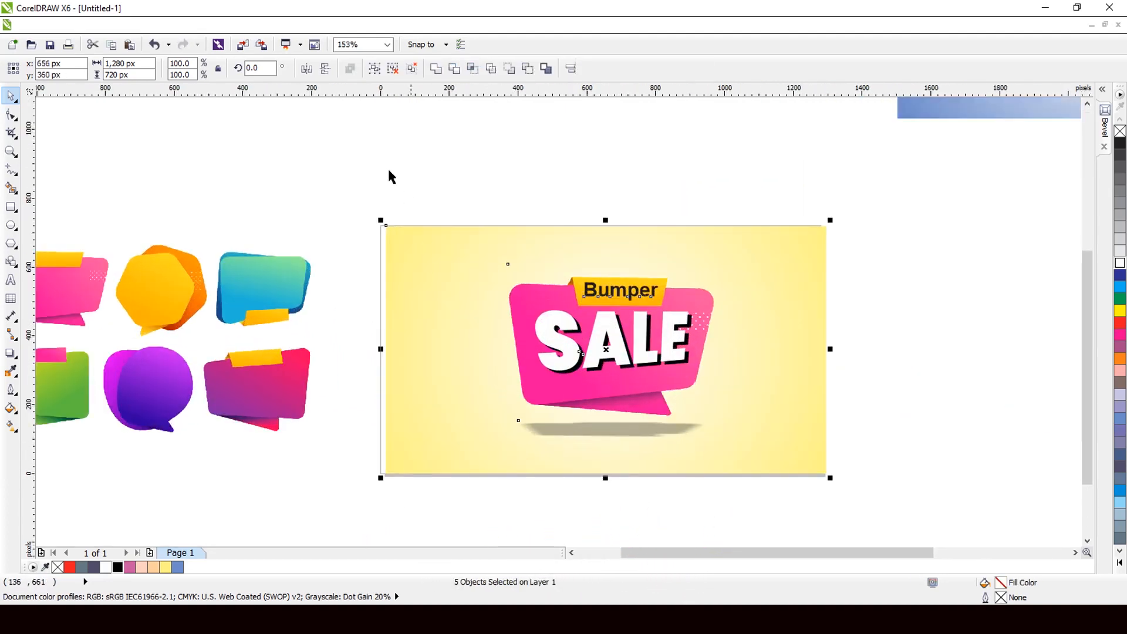
{"action": "left_click", "coordinate": [373, 71]}
{"action": "key", "text": "p"}
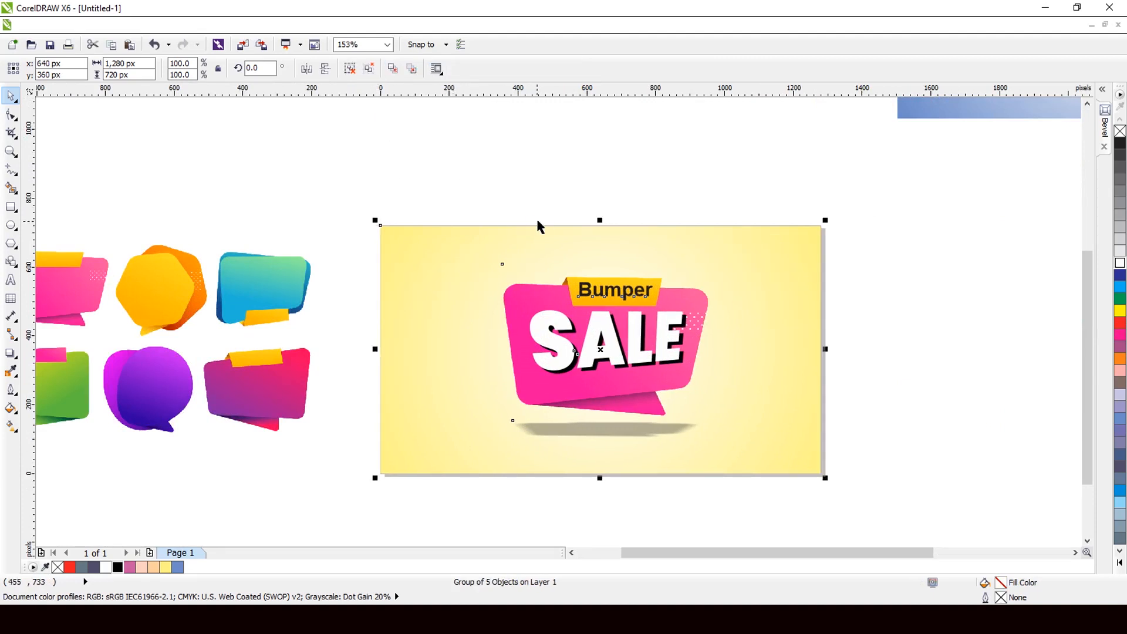
Step: Ungroup the card, then shrink the pink SALE badge and shift it to the right
{"action": "left_click", "coordinate": [350, 69]}
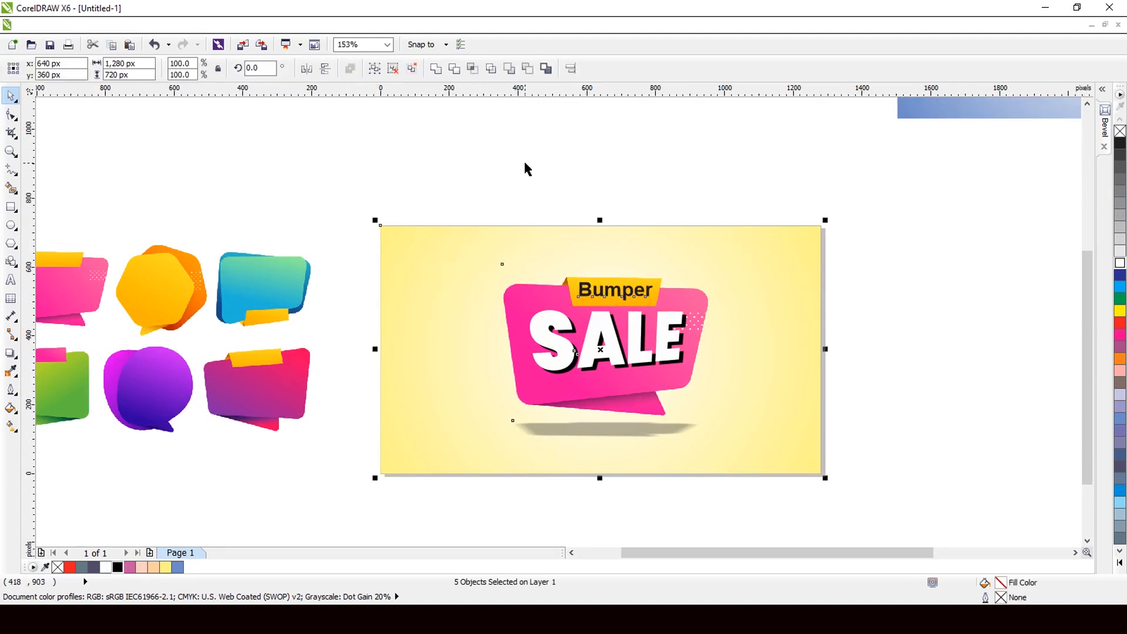
{"action": "left_click_drag", "start_coordinate": [402, 169], "coordinate": [800, 475]}
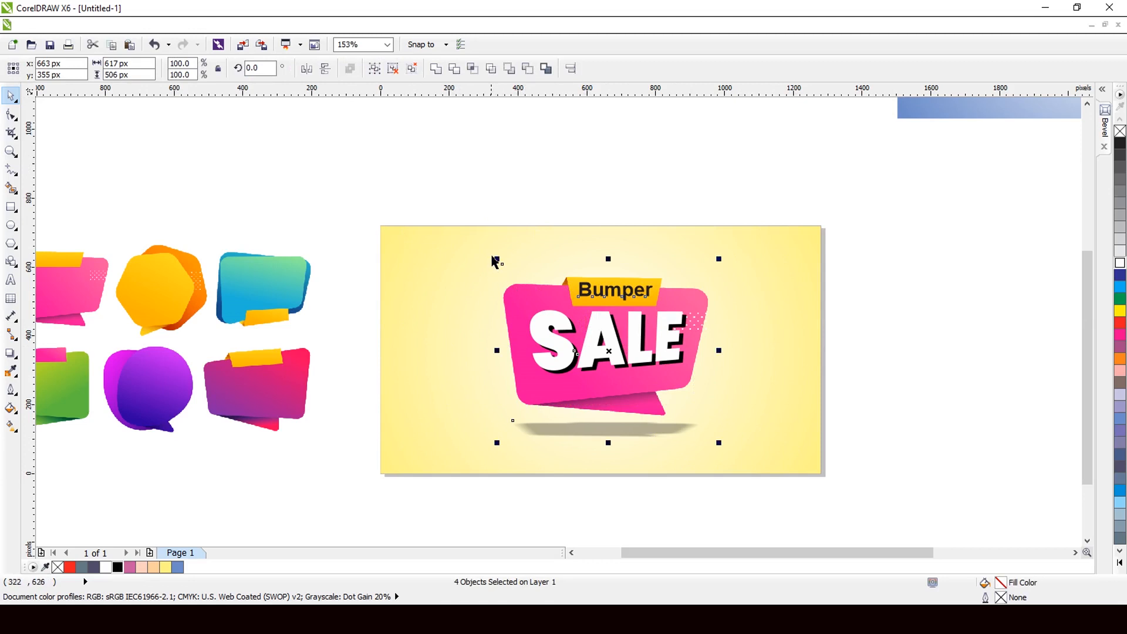
{"action": "left_click_drag", "start_coordinate": [498, 259], "coordinate": [540, 294]}
{"action": "left_click_drag", "start_coordinate": [630, 364], "coordinate": [693, 379]}
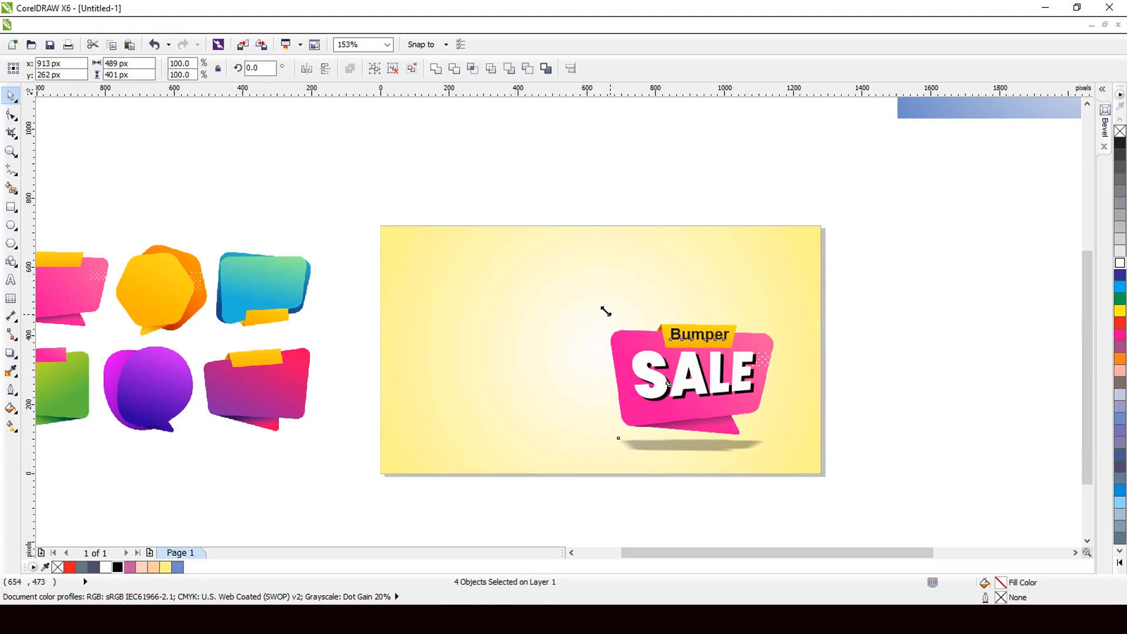
{"action": "left_click_drag", "start_coordinate": [605, 311], "coordinate": [587, 300]}
{"action": "scroll", "coordinate": [545, 313], "scroll_direction": "down", "scroll_amount": 3}
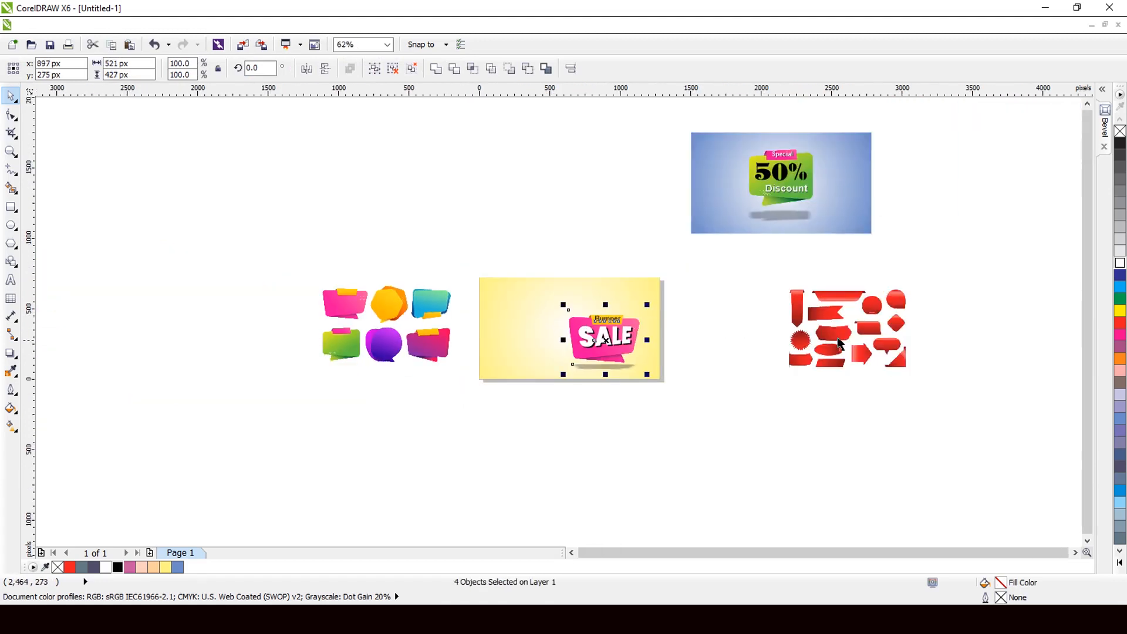
Step: With the Shape tool, crop the ribbon sheet's left, right, bottom and top edges to the top ribbon
{"action": "left_click_drag", "start_coordinate": [839, 343], "coordinate": [754, 342]}
{"action": "scroll", "coordinate": [757, 341], "scroll_direction": "up", "scroll_amount": 3}
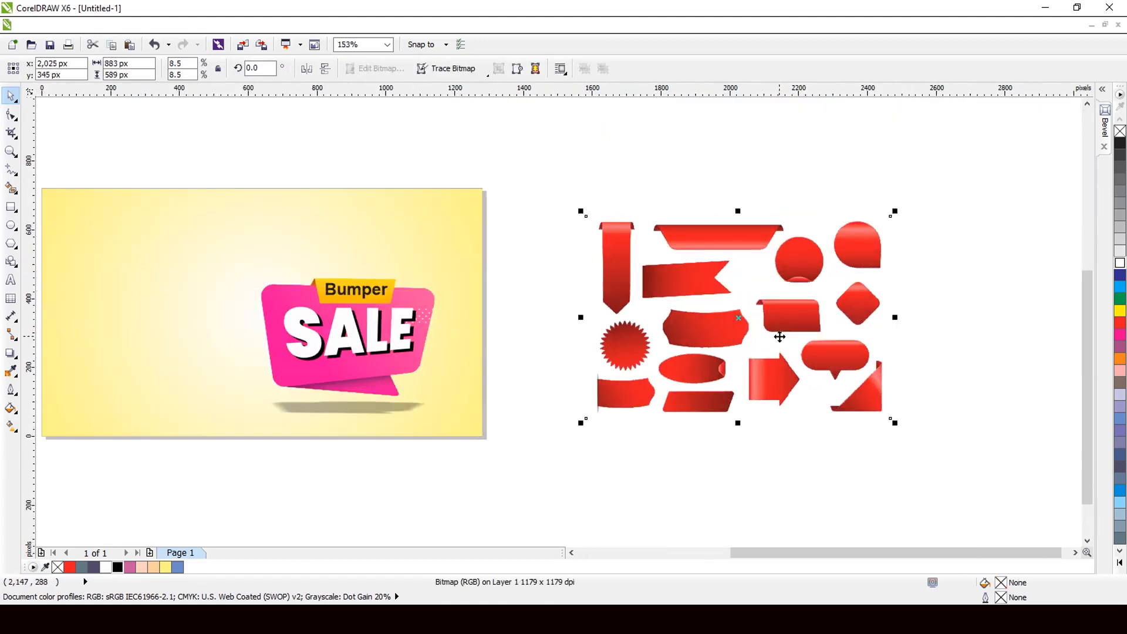
{"action": "left_click", "coordinate": [13, 113]}
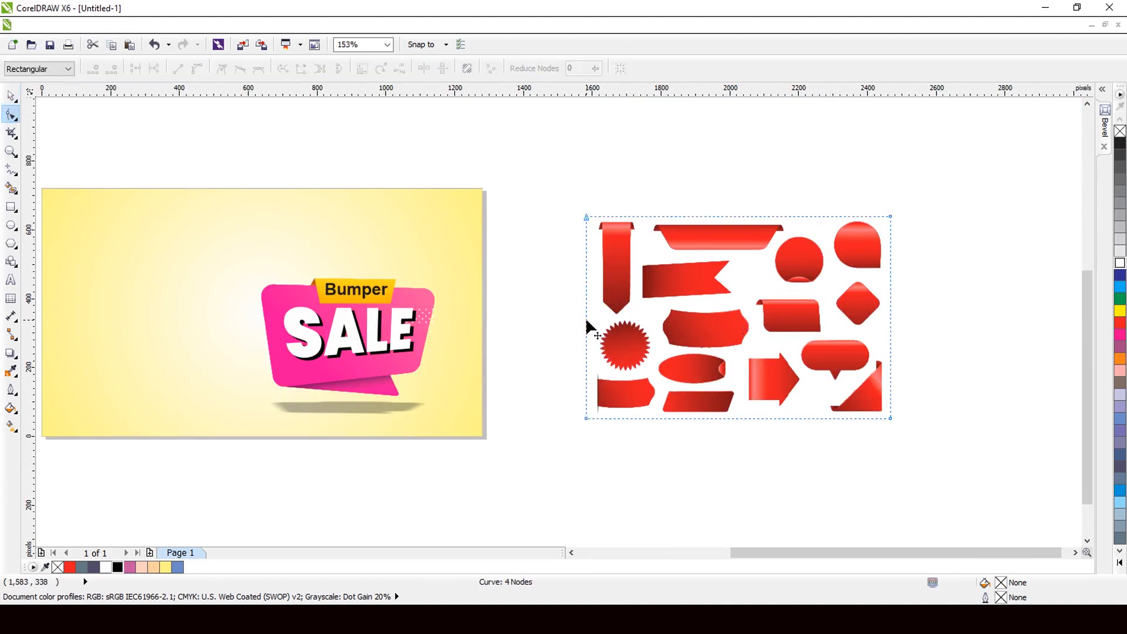
{"action": "left_click_drag", "start_coordinate": [587, 321], "coordinate": [650, 315]}
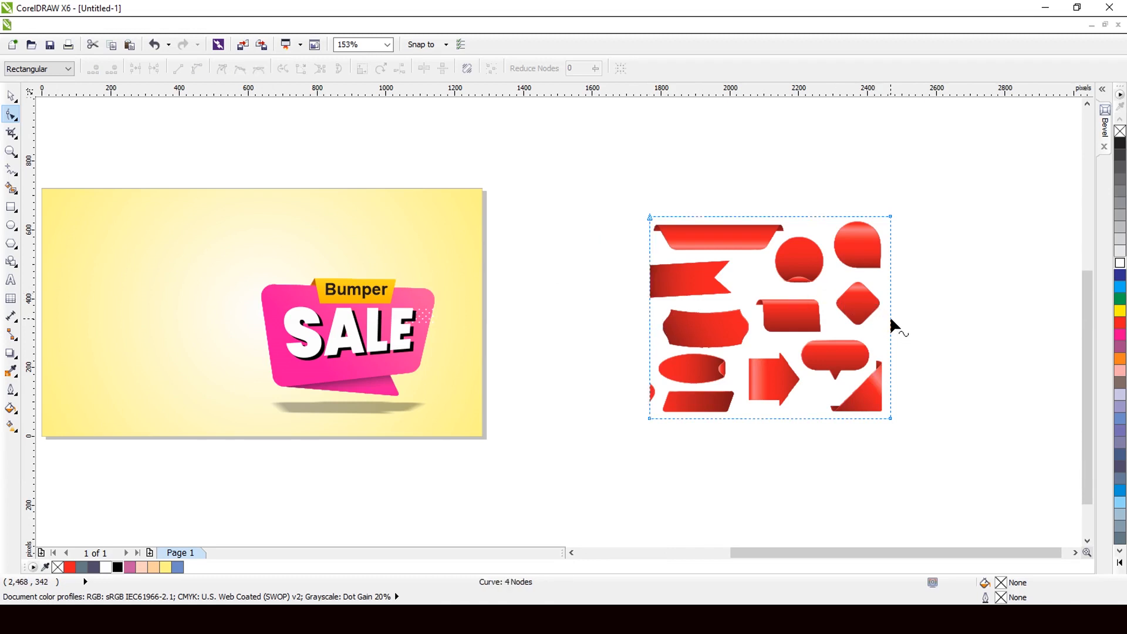
{"action": "left_click_drag", "start_coordinate": [890, 319], "coordinate": [788, 314]}
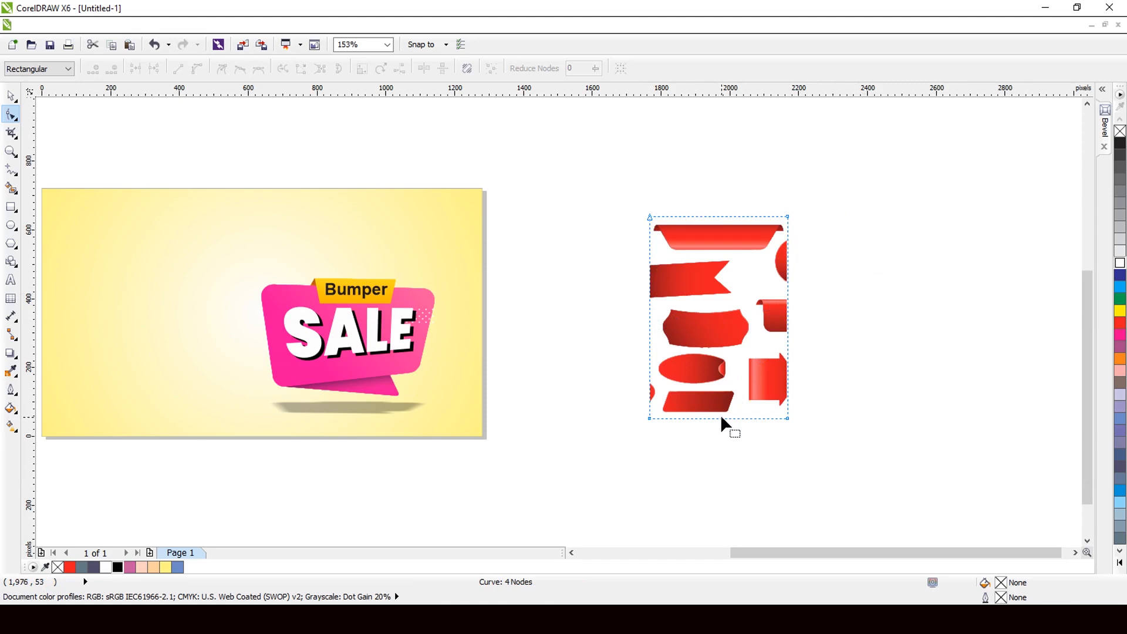
{"action": "left_click_drag", "start_coordinate": [722, 418], "coordinate": [730, 252]}
{"action": "scroll", "coordinate": [745, 210], "scroll_direction": "up", "scroll_amount": 4}
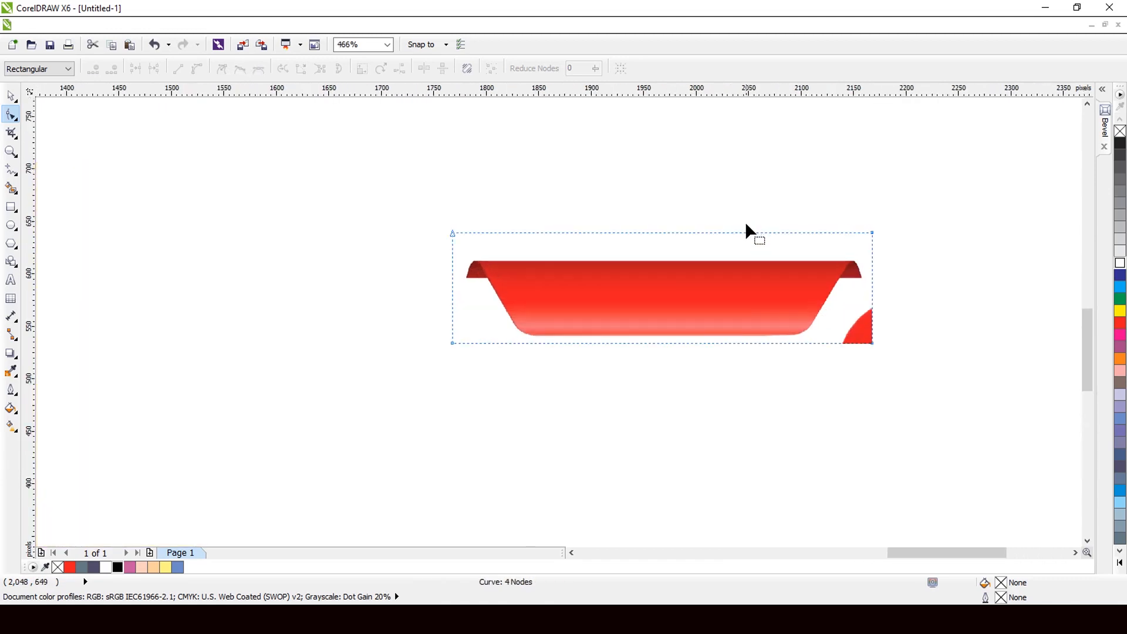
{"action": "scroll", "coordinate": [647, 250], "scroll_direction": "up", "scroll_amount": 2}
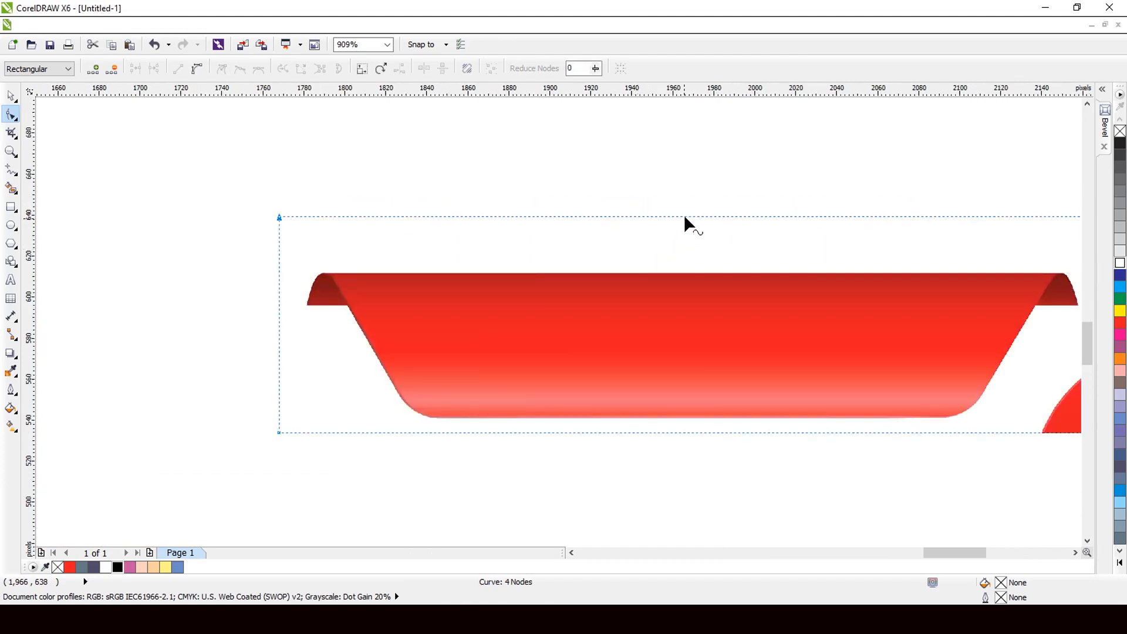
{"action": "left_click_drag", "start_coordinate": [684, 217], "coordinate": [686, 273]}
Step: Tighten the right crop edge, add two nodes, and cut the stray red corner away diagonally
{"action": "scroll", "coordinate": [631, 248], "scroll_direction": "down", "scroll_amount": 4}
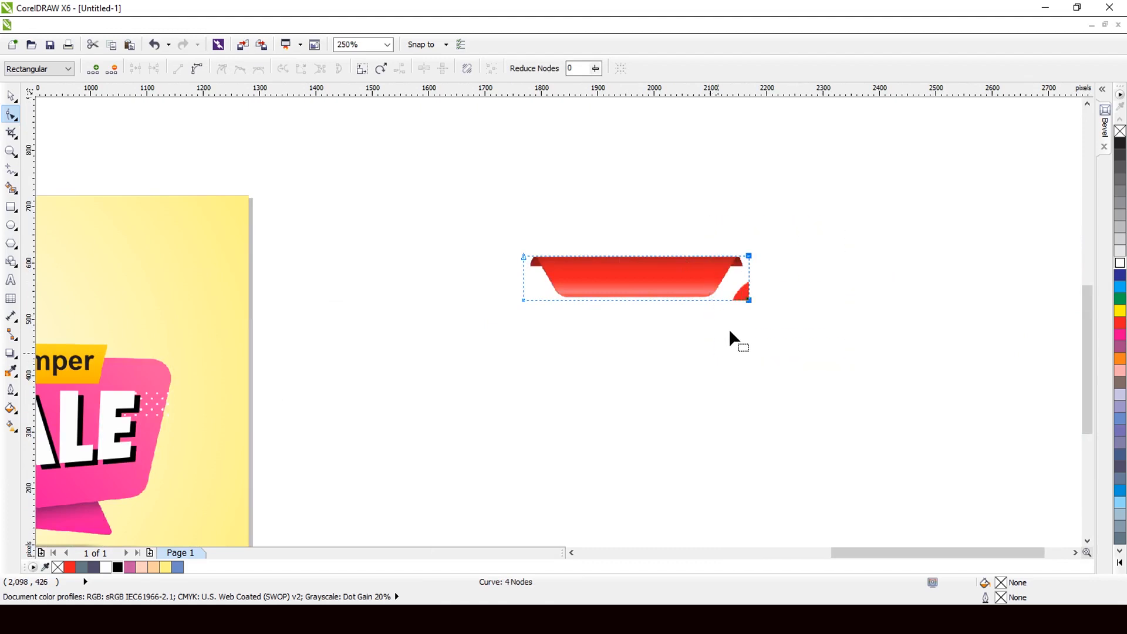
{"action": "scroll", "coordinate": [755, 229], "scroll_direction": "up", "scroll_amount": 5}
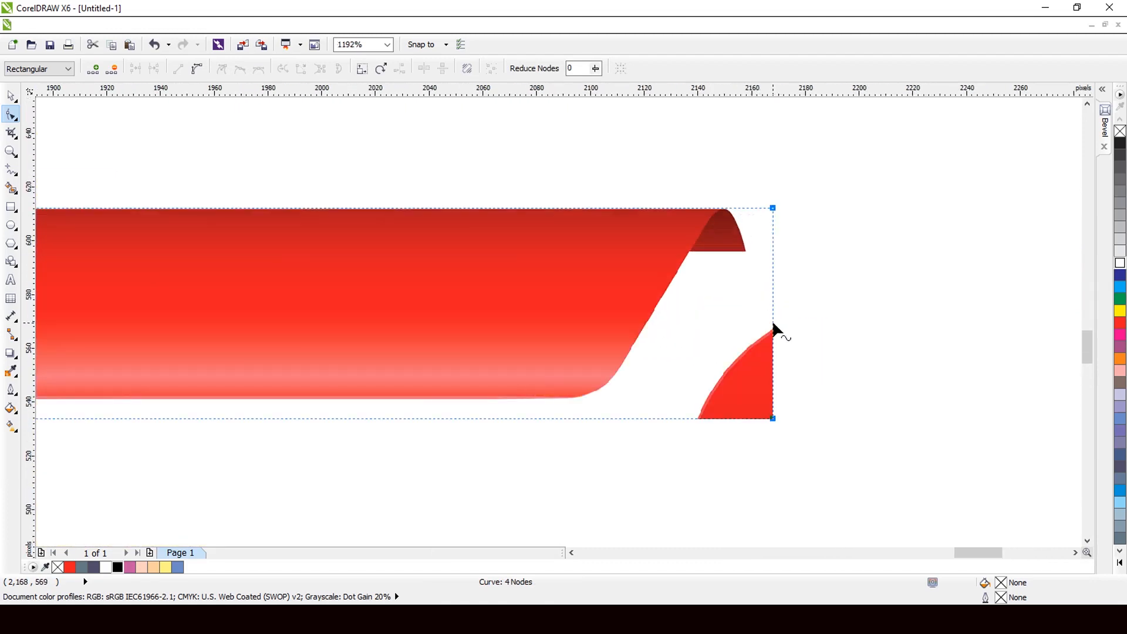
{"action": "left_click_drag", "start_coordinate": [775, 326], "coordinate": [749, 327]}
{"action": "double_click", "coordinate": [748, 294]}
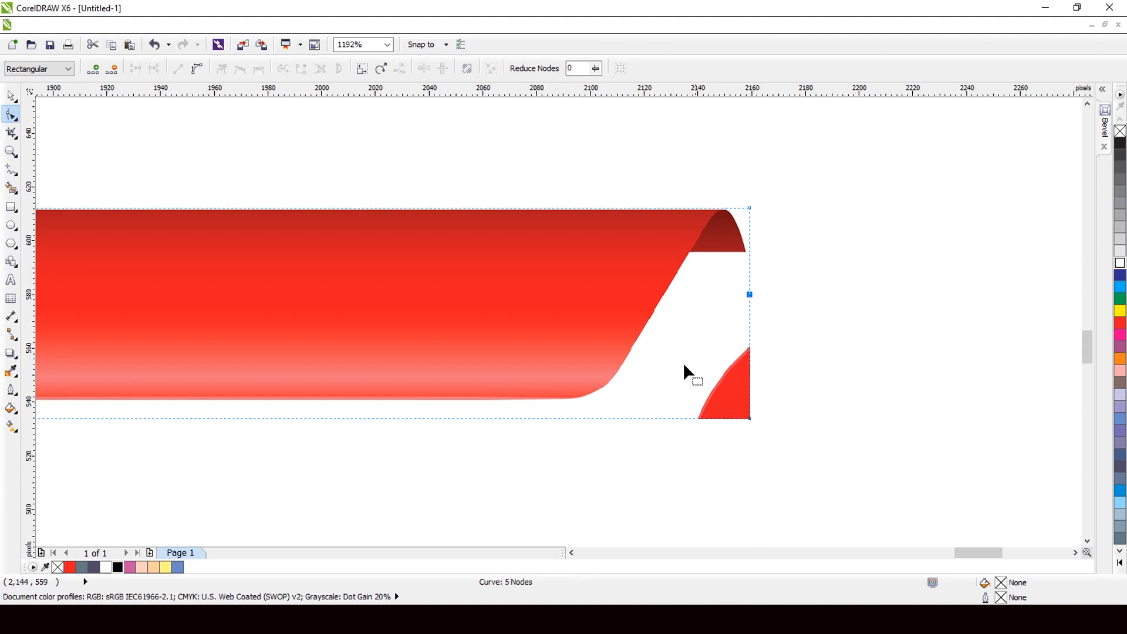
{"action": "double_click", "coordinate": [602, 418]}
{"action": "left_click_drag", "start_coordinate": [749, 418], "coordinate": [692, 344]}
{"action": "scroll", "coordinate": [784, 294], "scroll_direction": "down", "scroll_amount": 5}
{"action": "left_click", "coordinate": [11, 96]}
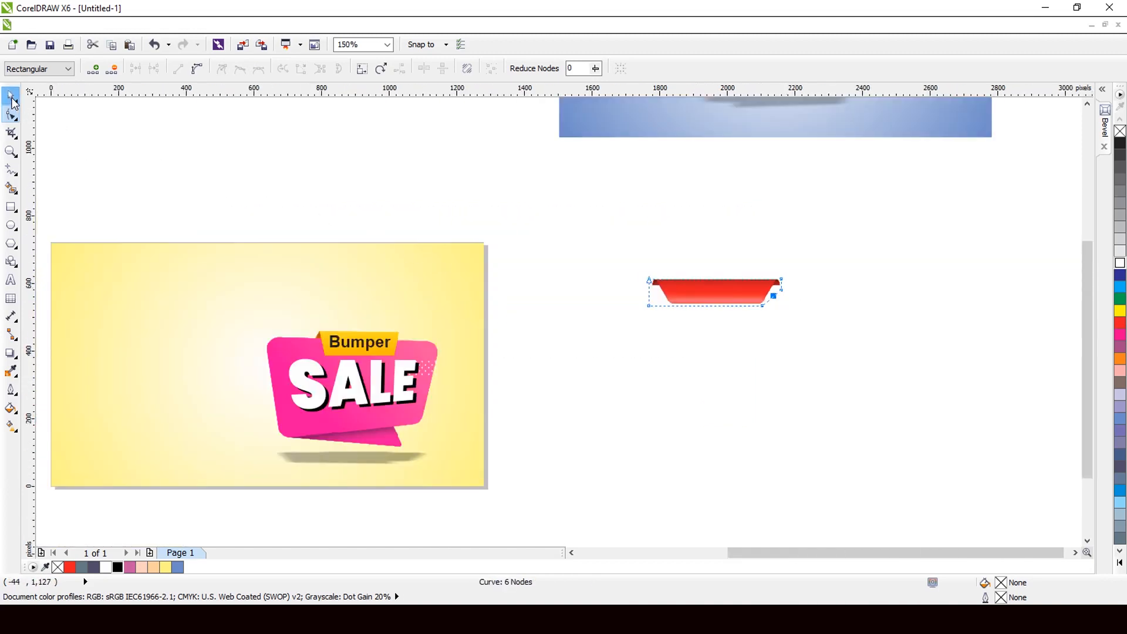
Step: Move the cropped red ribbon to the yellow card's top-left and enlarge it proportionally
{"action": "scroll", "coordinate": [782, 295], "scroll_direction": "down", "scroll_amount": 1}
{"action": "left_click_drag", "start_coordinate": [736, 283], "coordinate": [366, 273]}
{"action": "scroll", "coordinate": [296, 298], "scroll_direction": "up", "scroll_amount": 2}
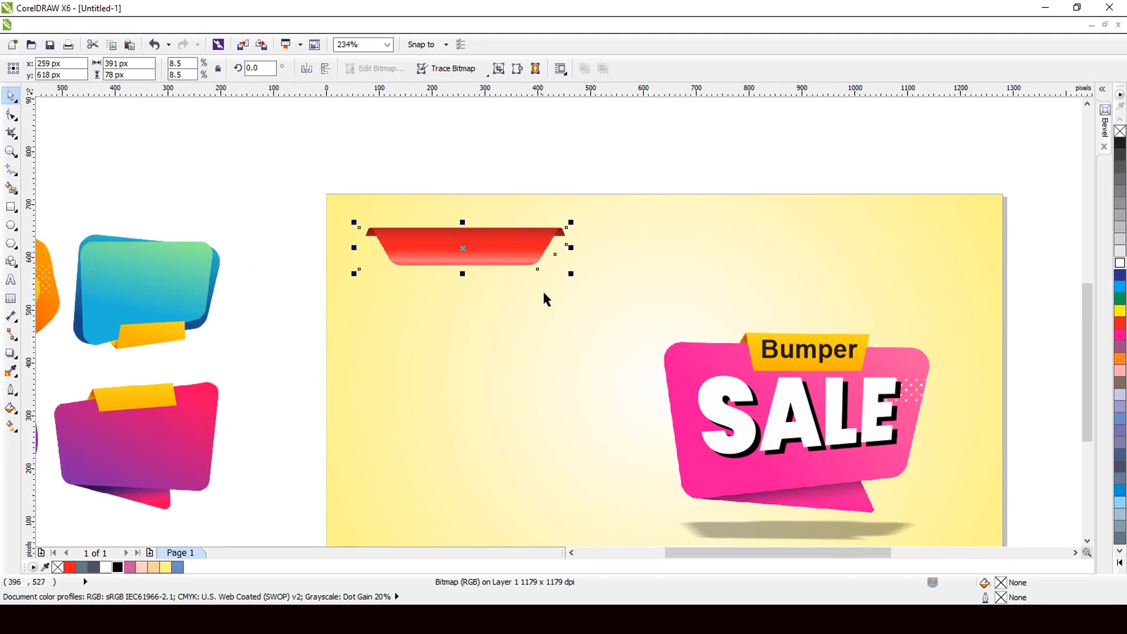
{"action": "left_click_drag", "start_coordinate": [572, 276], "coordinate": [709, 300]}
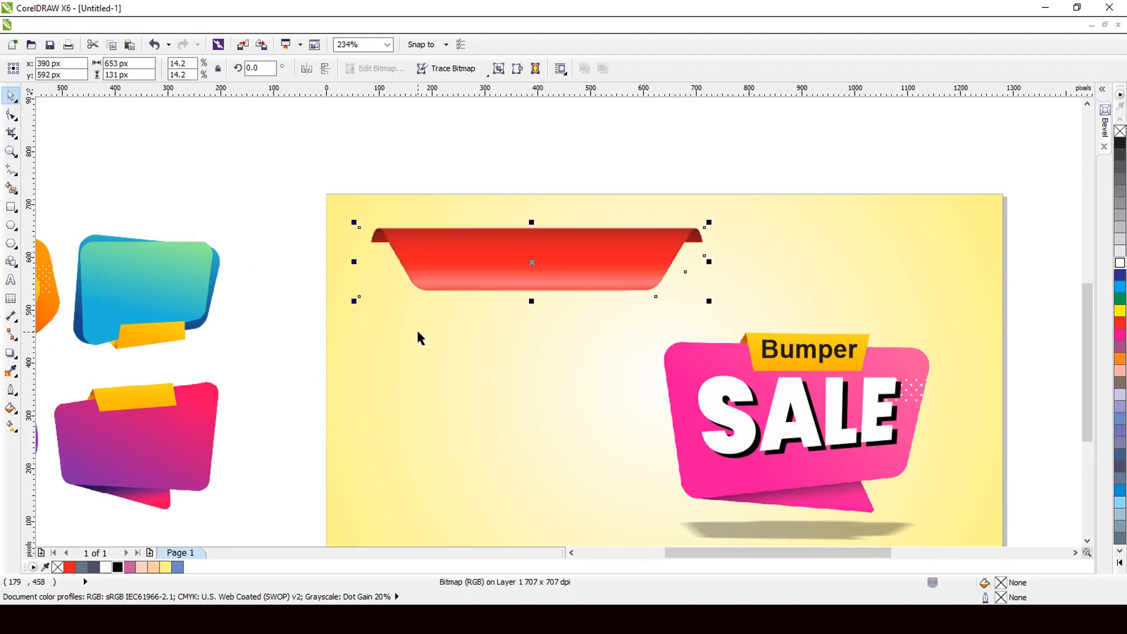
{"action": "left_click_drag", "start_coordinate": [353, 302], "coordinate": [329, 325]}
{"action": "scroll", "coordinate": [461, 264], "scroll_direction": "down", "scroll_amount": 1}
Step: Resize the yellow background's top and bottom edges to 570 px tall so the ribbon overhangs it
{"action": "left_click", "coordinate": [522, 337]}
{"action": "scroll", "coordinate": [511, 329], "scroll_direction": "up", "scroll_amount": 1}
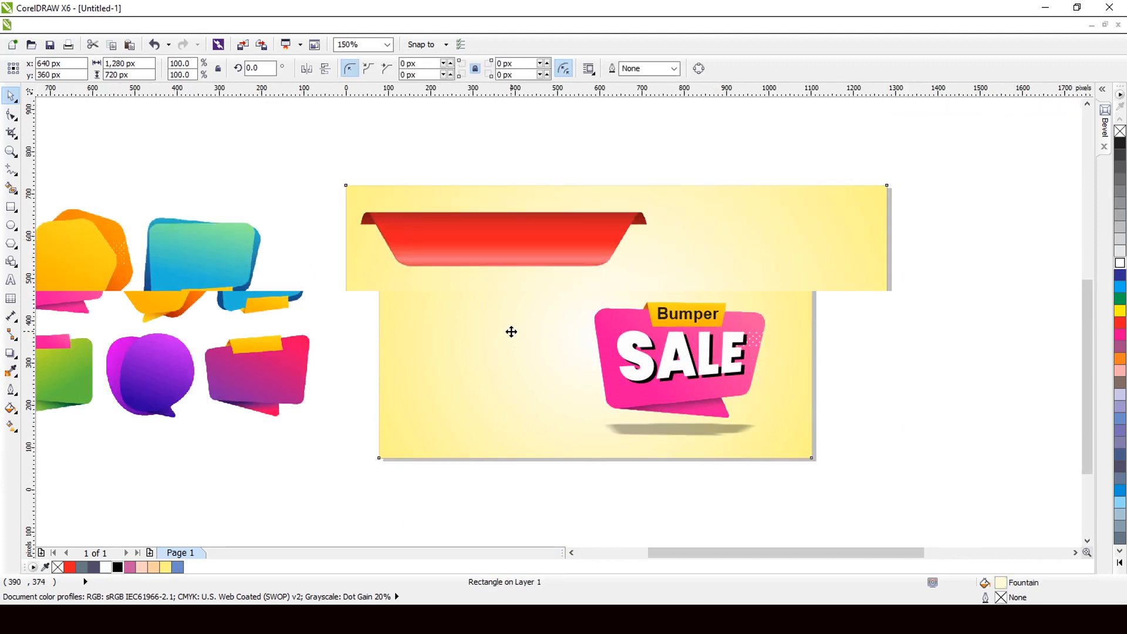
{"action": "left_click_drag", "start_coordinate": [642, 144], "coordinate": [643, 195]}
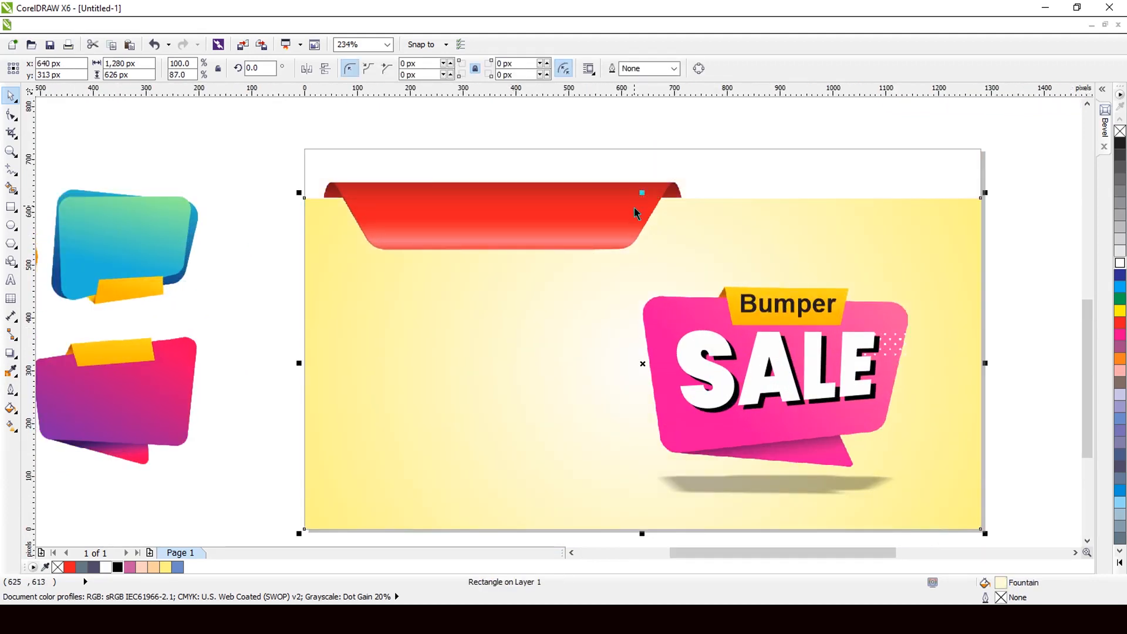
{"action": "scroll", "coordinate": [620, 223], "scroll_direction": "down", "scroll_amount": 1}
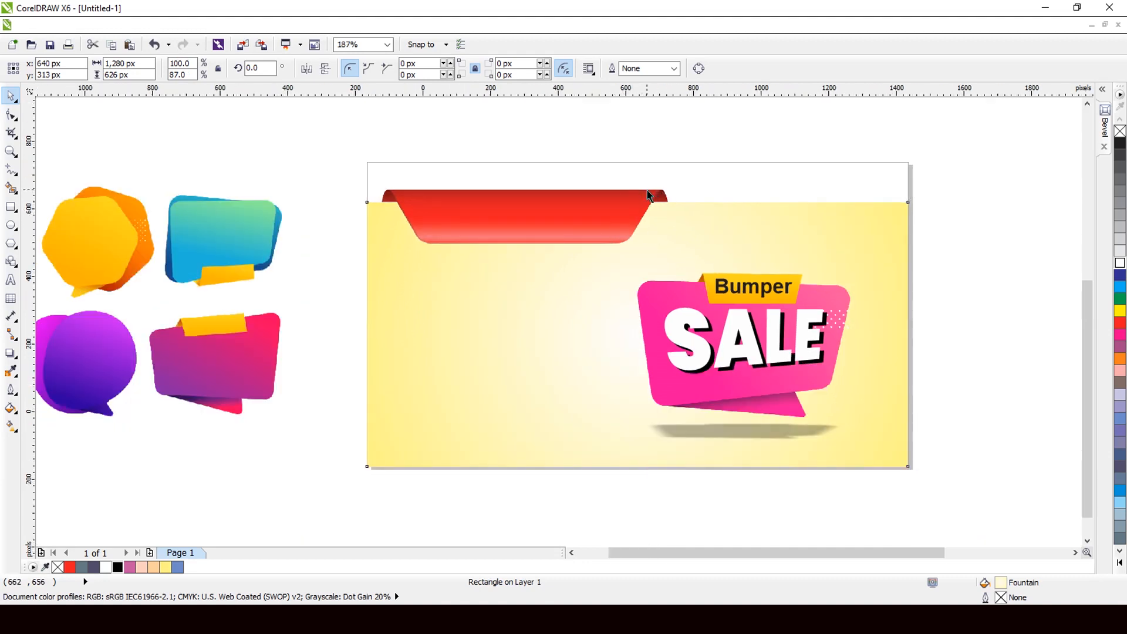
{"action": "scroll", "coordinate": [647, 191], "scroll_direction": "down", "scroll_amount": 1}
{"action": "left_click", "coordinate": [697, 196]}
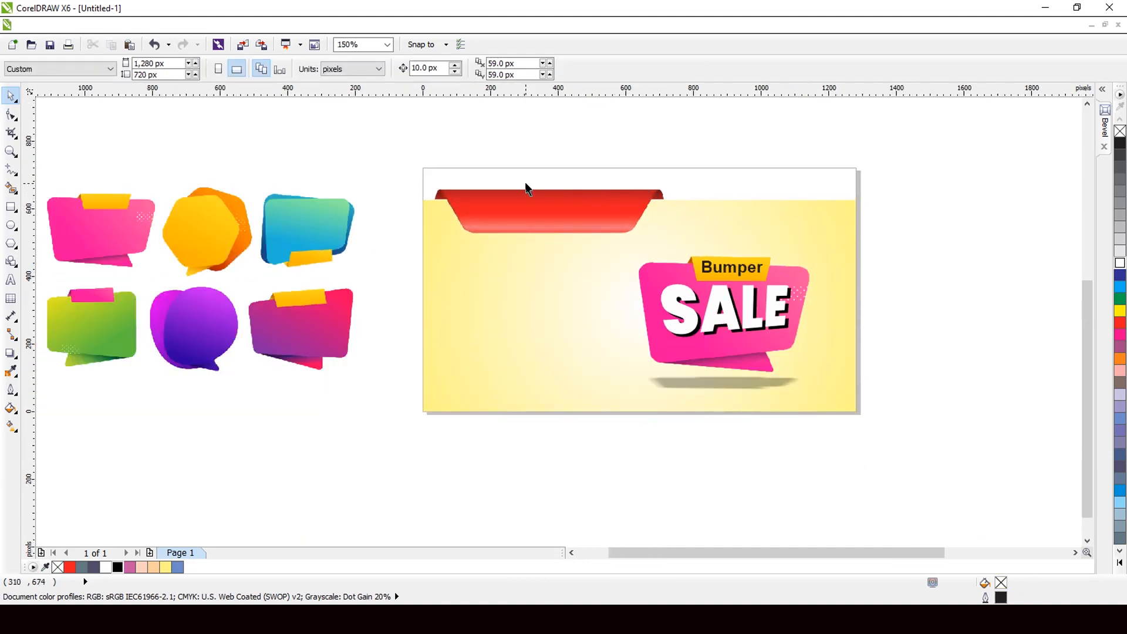
{"action": "scroll", "coordinate": [526, 188], "scroll_direction": "up", "scroll_amount": 1}
{"action": "scroll", "coordinate": [507, 139], "scroll_direction": "down", "scroll_amount": 1}
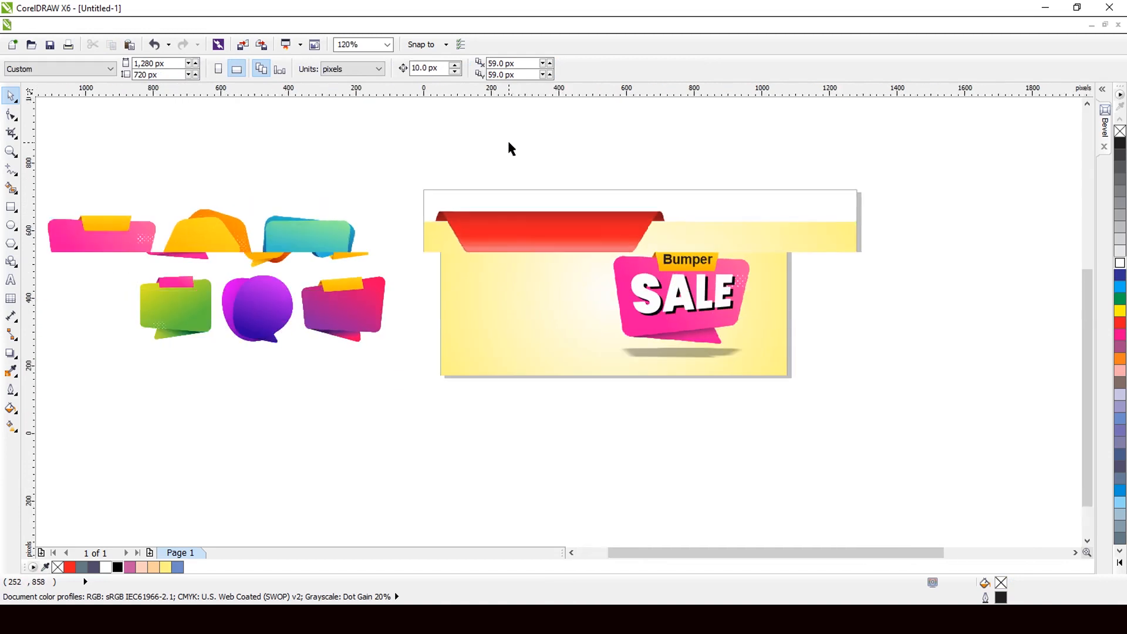
{"action": "scroll", "coordinate": [507, 138], "scroll_direction": "up", "scroll_amount": 1}
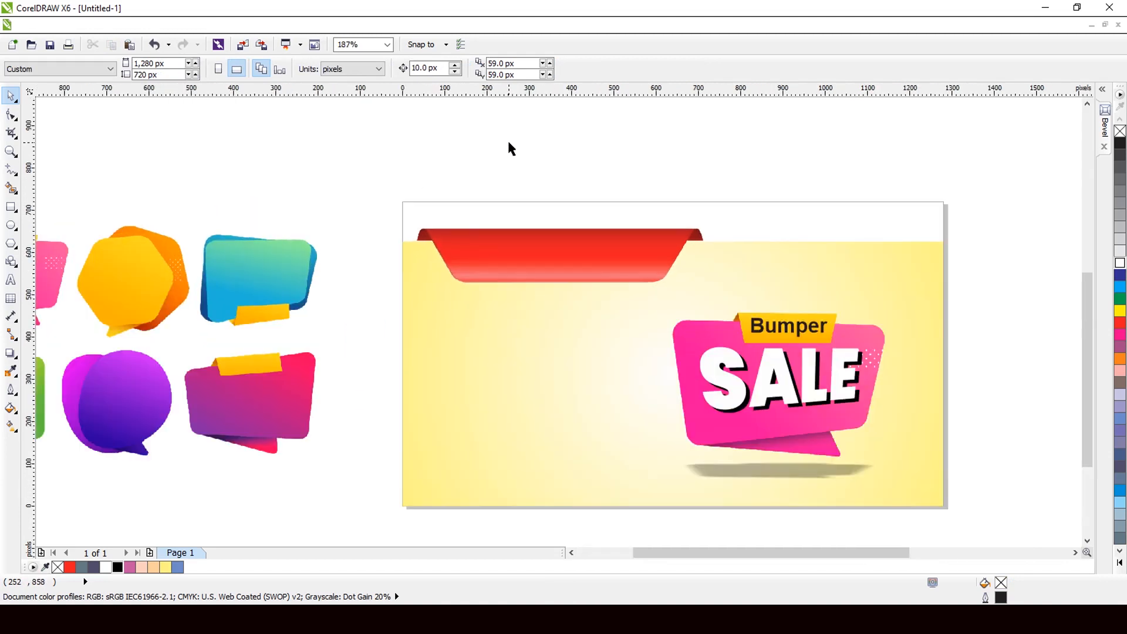
{"action": "left_click", "coordinate": [547, 427]}
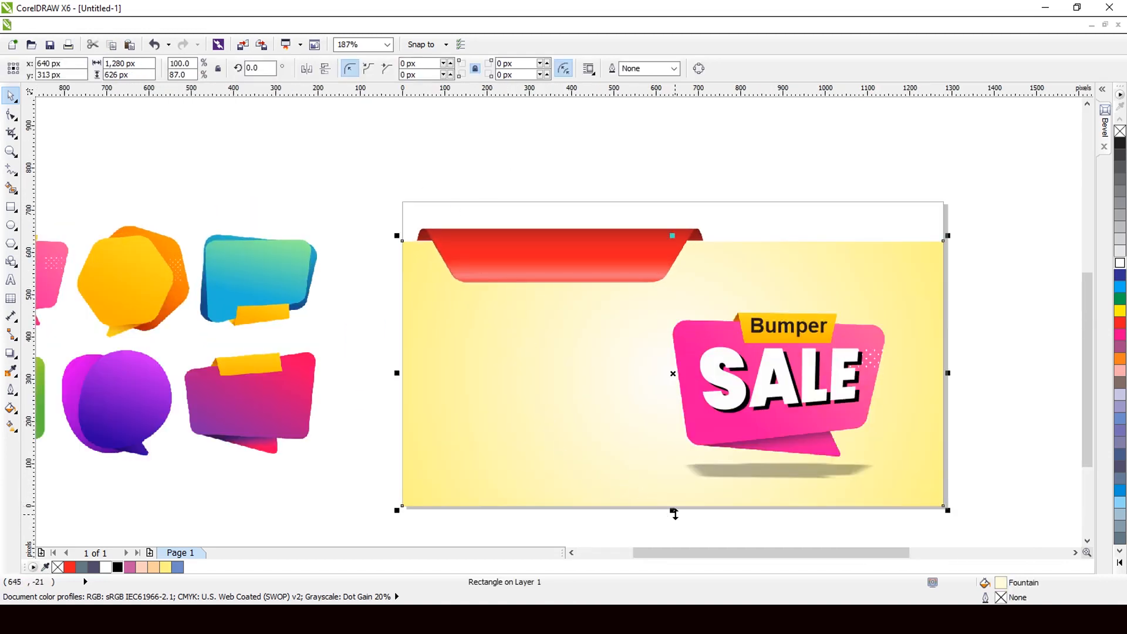
{"action": "left_click_drag", "start_coordinate": [673, 510], "coordinate": [674, 458]}
{"action": "scroll", "coordinate": [653, 480], "scroll_direction": "up", "scroll_amount": 2}
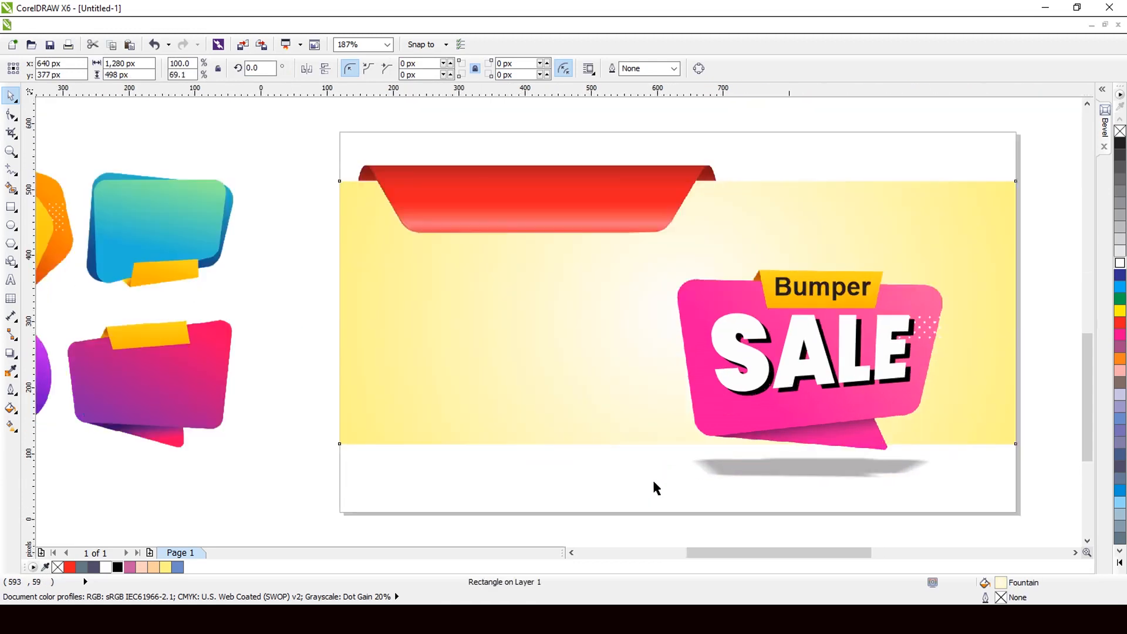
{"action": "left_click_drag", "start_coordinate": [684, 440], "coordinate": [682, 488]}
{"action": "scroll", "coordinate": [603, 447], "scroll_direction": "down", "scroll_amount": 2}
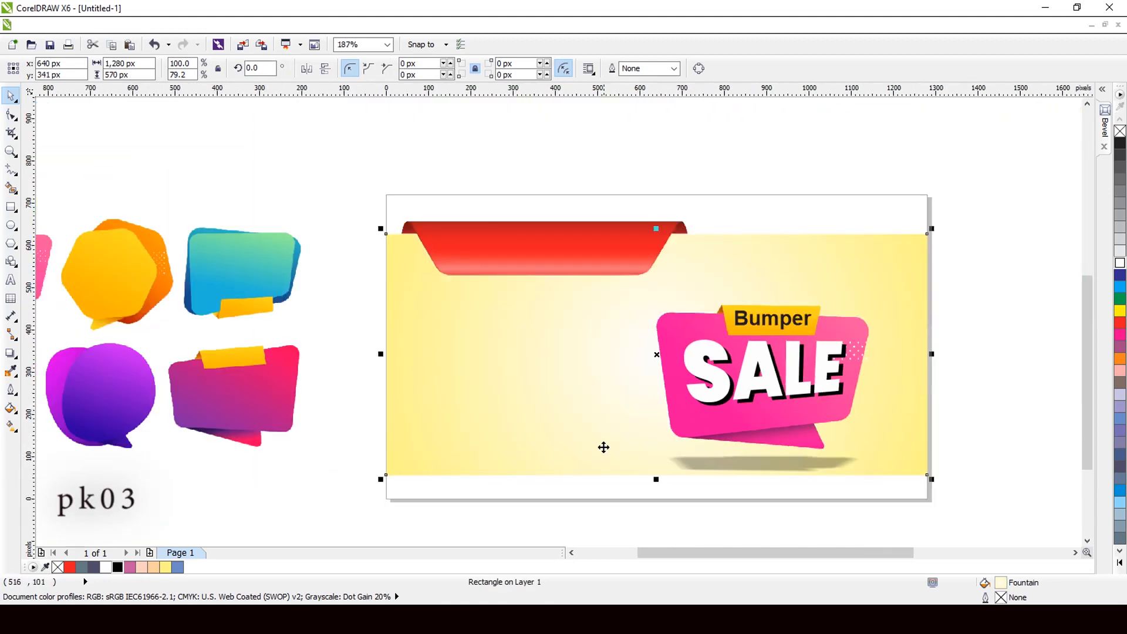
{"action": "left_click", "coordinate": [532, 156]}
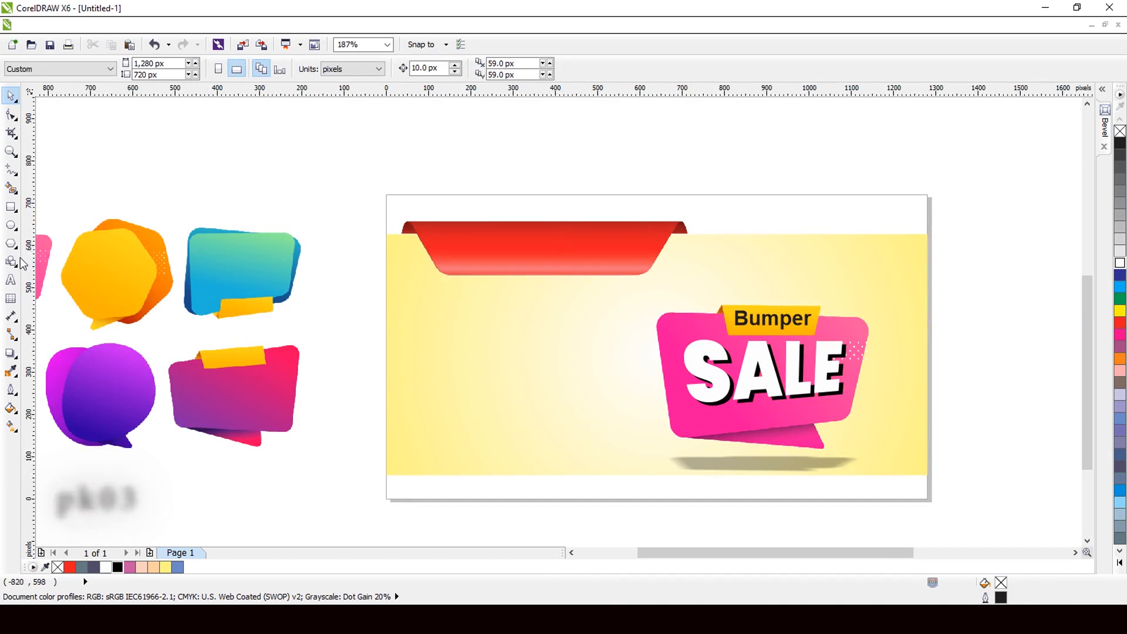
{"action": "left_click", "coordinate": [10, 280]}
Step: Type 'Festival Offer' as a new Arial 24 pt text line above the banner
{"action": "left_click", "coordinate": [412, 174]}
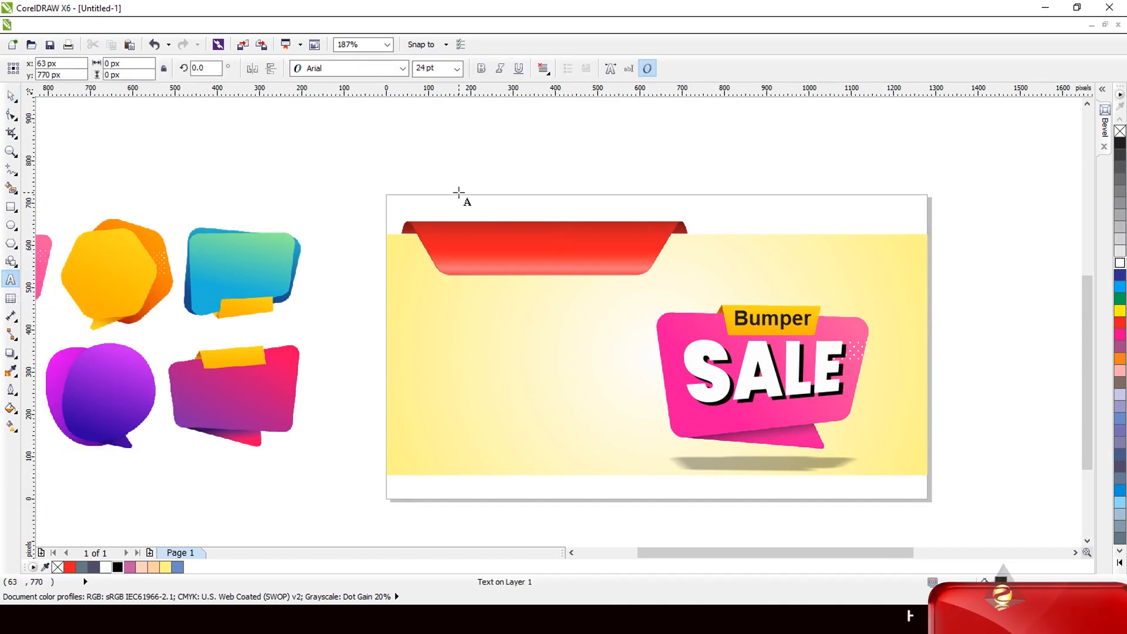
{"action": "type", "text": "F"}
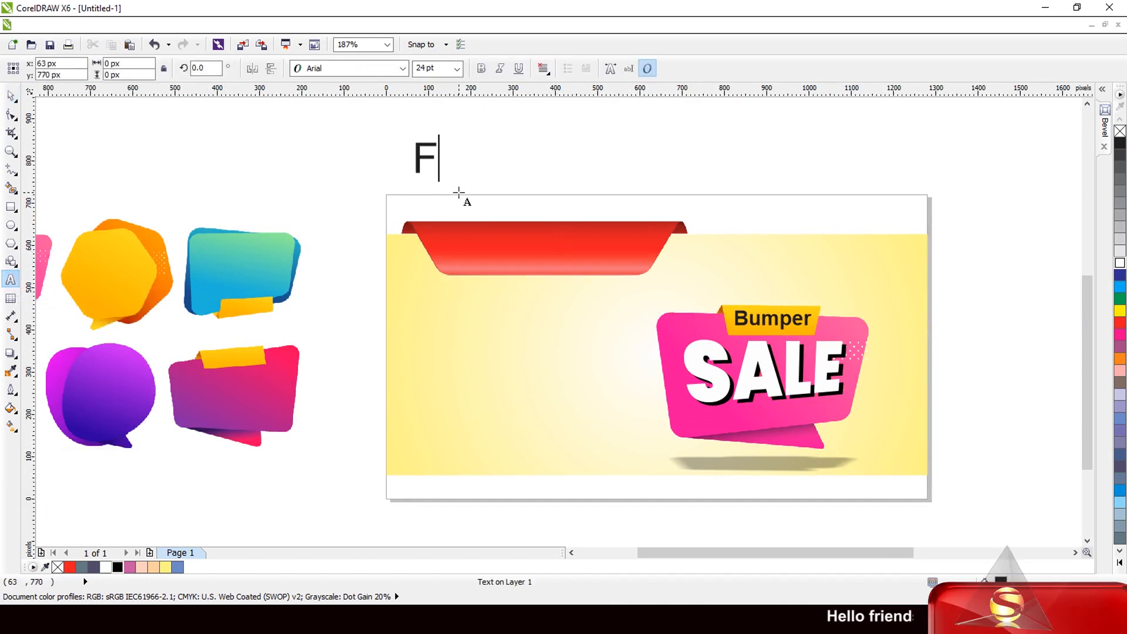
{"action": "type", "text": "est"}
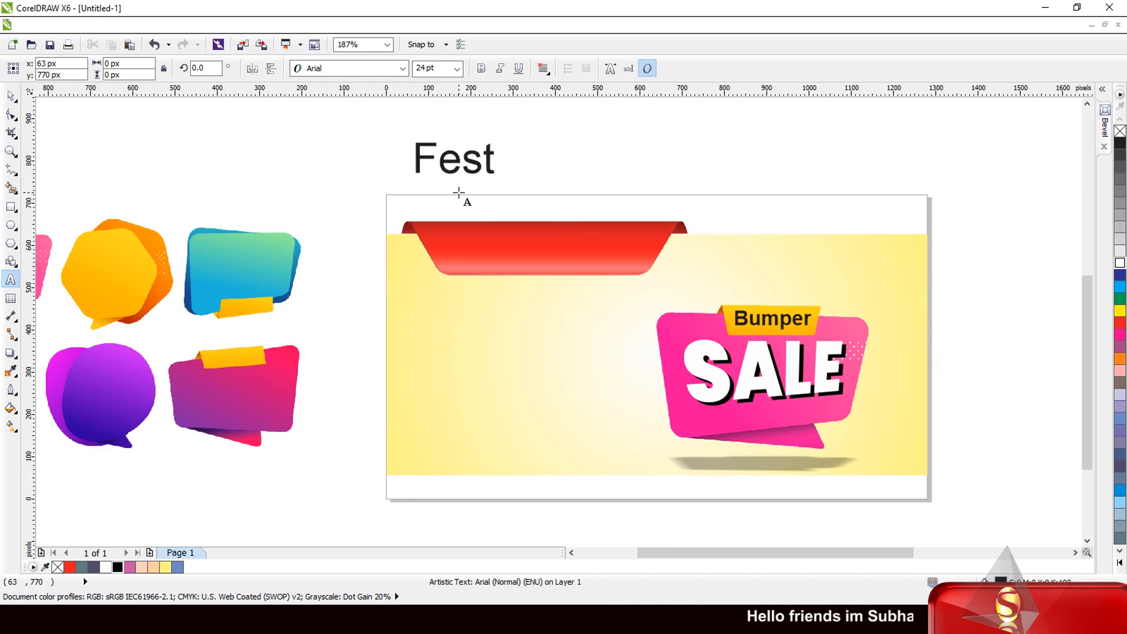
{"action": "type", "text": "ival"}
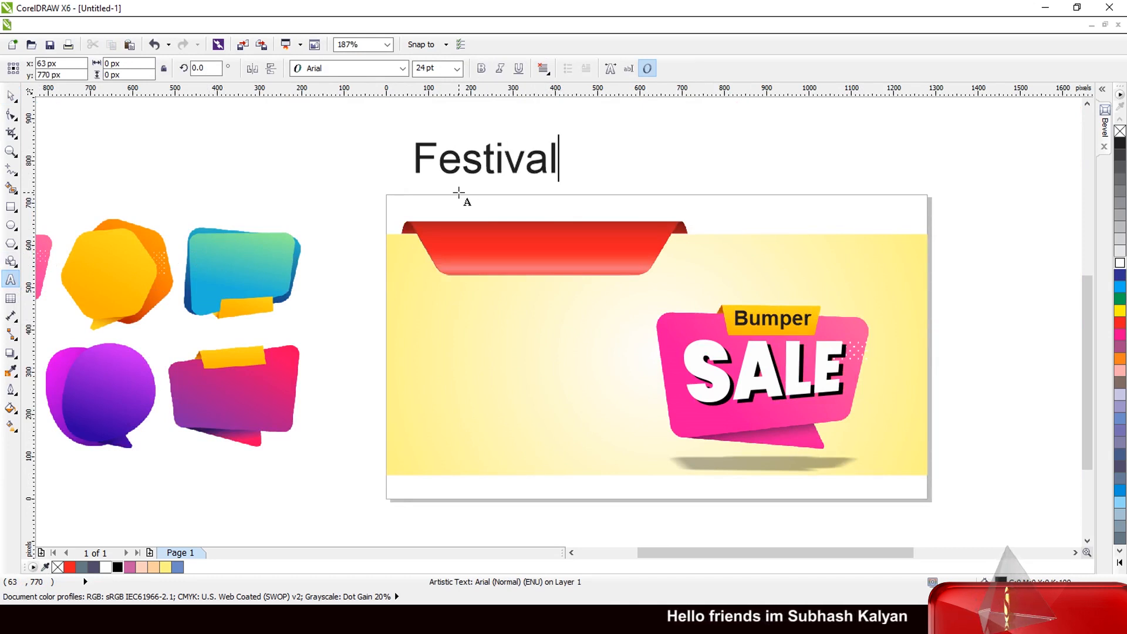
{"action": "type", "text": " Offer"}
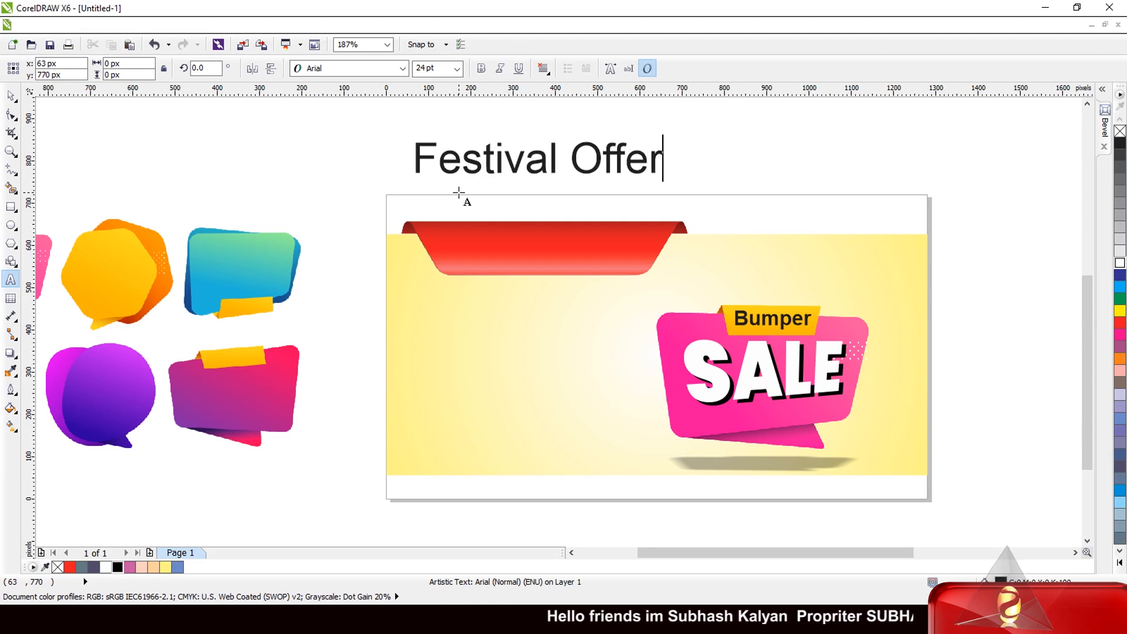
{"action": "key", "text": "Escape"}
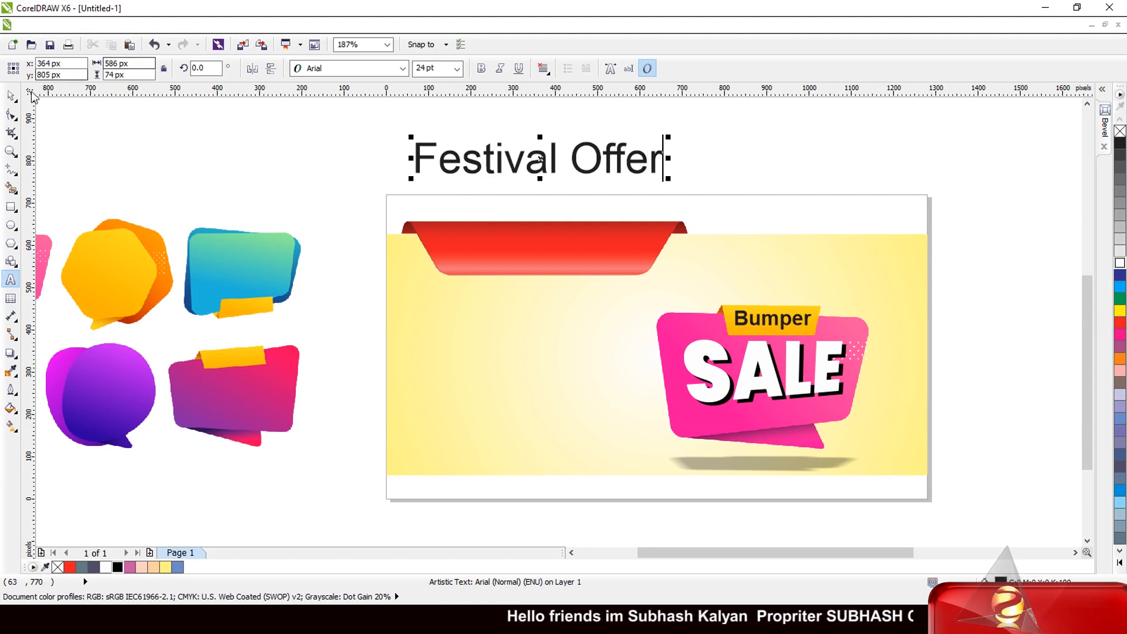
{"action": "left_click", "coordinate": [11, 95]}
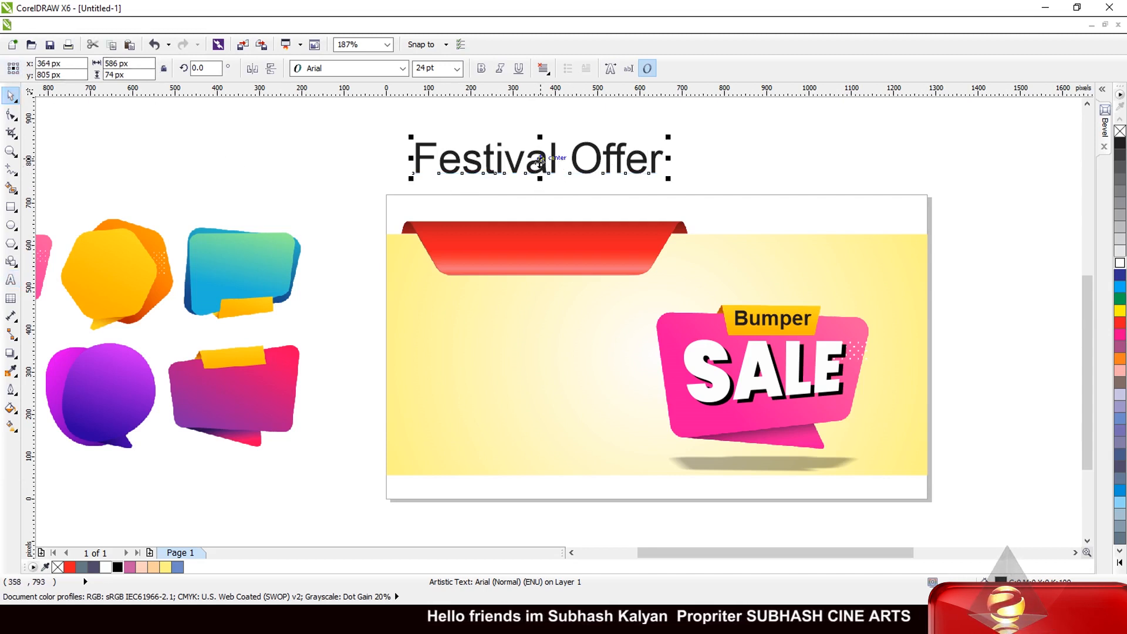
Step: Fit 'Festival Offer' onto the red ribbon and make it white and bold
{"action": "left_click_drag", "start_coordinate": [540, 160], "coordinate": [549, 240]}
{"action": "scroll", "coordinate": [610, 247], "scroll_direction": "up", "scroll_amount": 2}
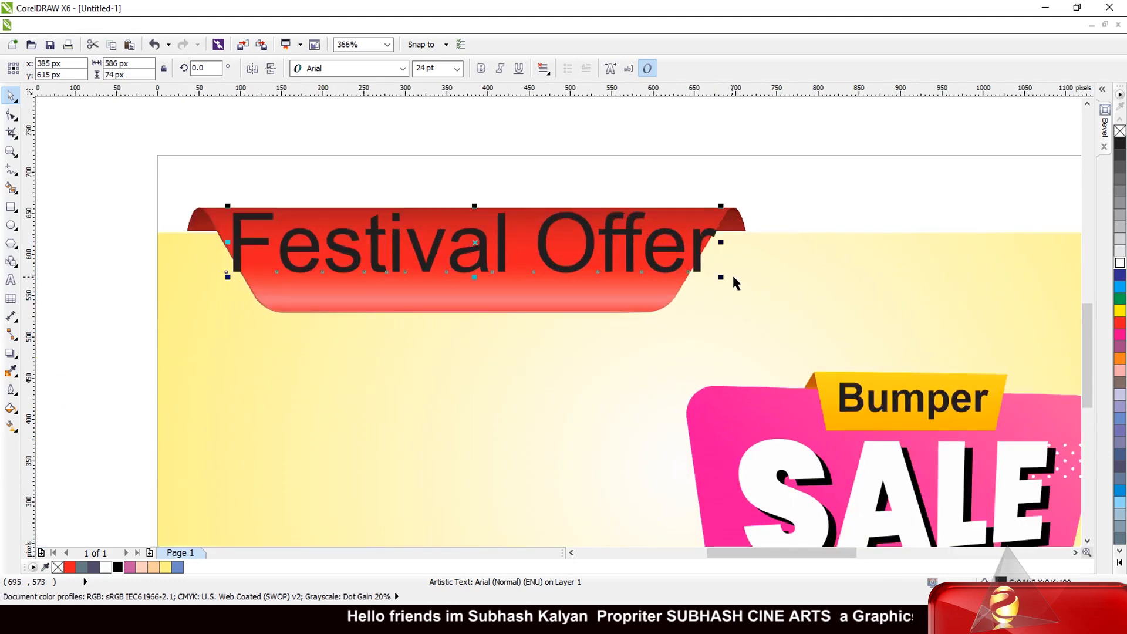
{"action": "left_click_drag", "start_coordinate": [720, 277], "coordinate": [650, 286]}
{"action": "left_click_drag", "start_coordinate": [490, 263], "coordinate": [484, 273]}
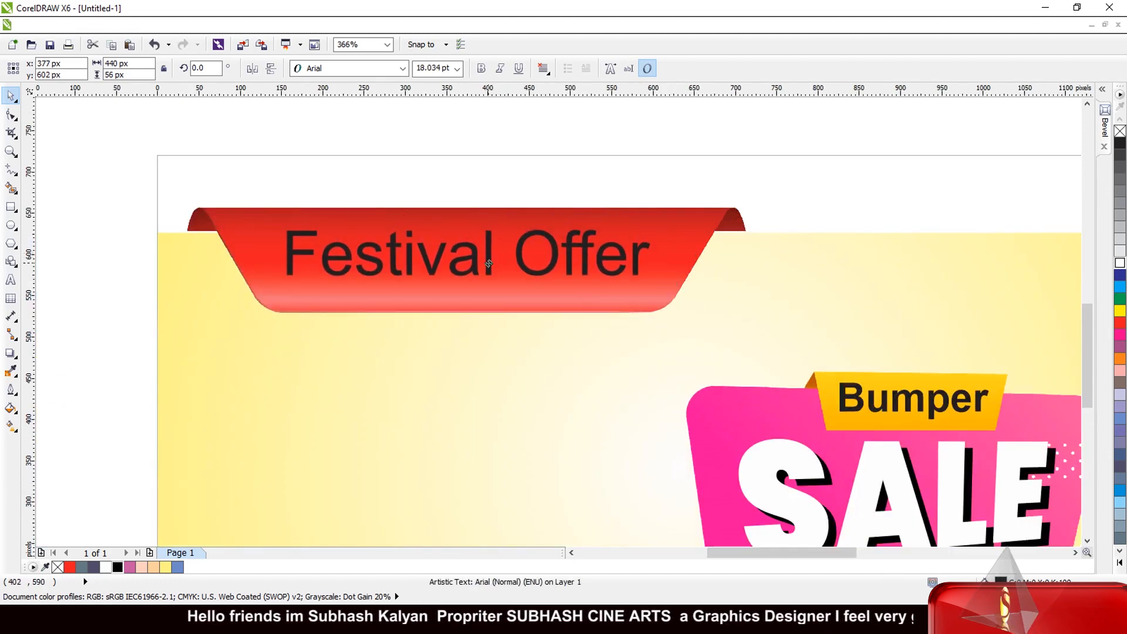
{"action": "left_click", "coordinate": [1118, 263]}
{"action": "scroll", "coordinate": [714, 312], "scroll_direction": "down", "scroll_amount": 1}
{"action": "scroll", "coordinate": [714, 313], "scroll_direction": "up", "scroll_amount": 2}
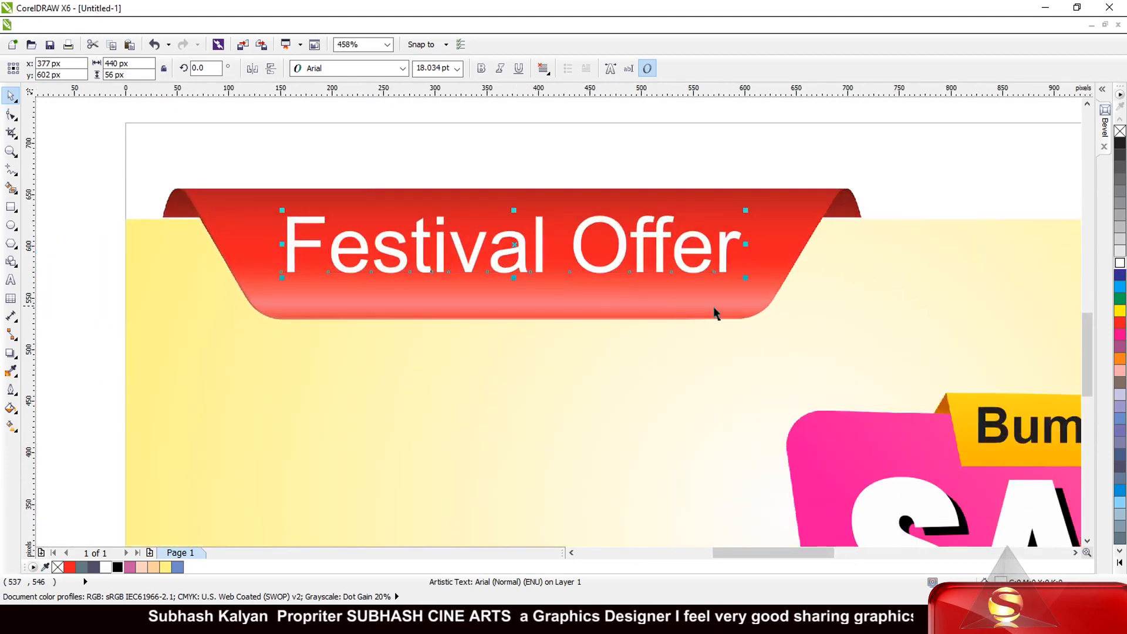
{"action": "left_click_drag", "start_coordinate": [747, 277], "coordinate": [750, 280]}
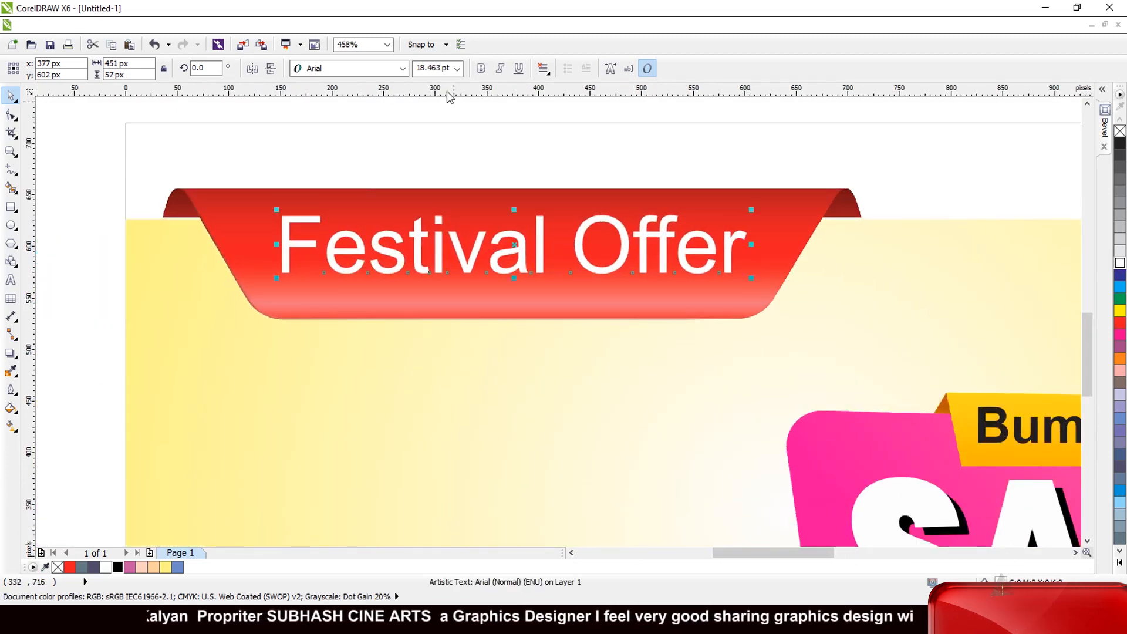
{"action": "left_click", "coordinate": [480, 68]}
{"action": "scroll", "coordinate": [528, 245], "scroll_direction": "down", "scroll_amount": 2}
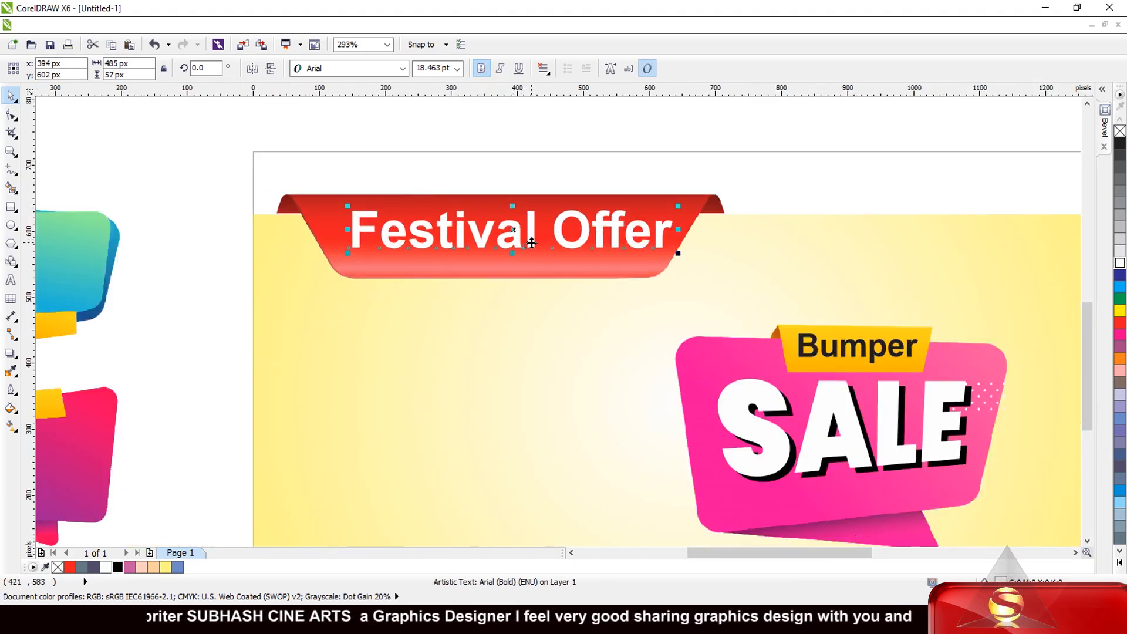
{"action": "scroll", "coordinate": [531, 242], "scroll_direction": "up", "scroll_amount": 5}
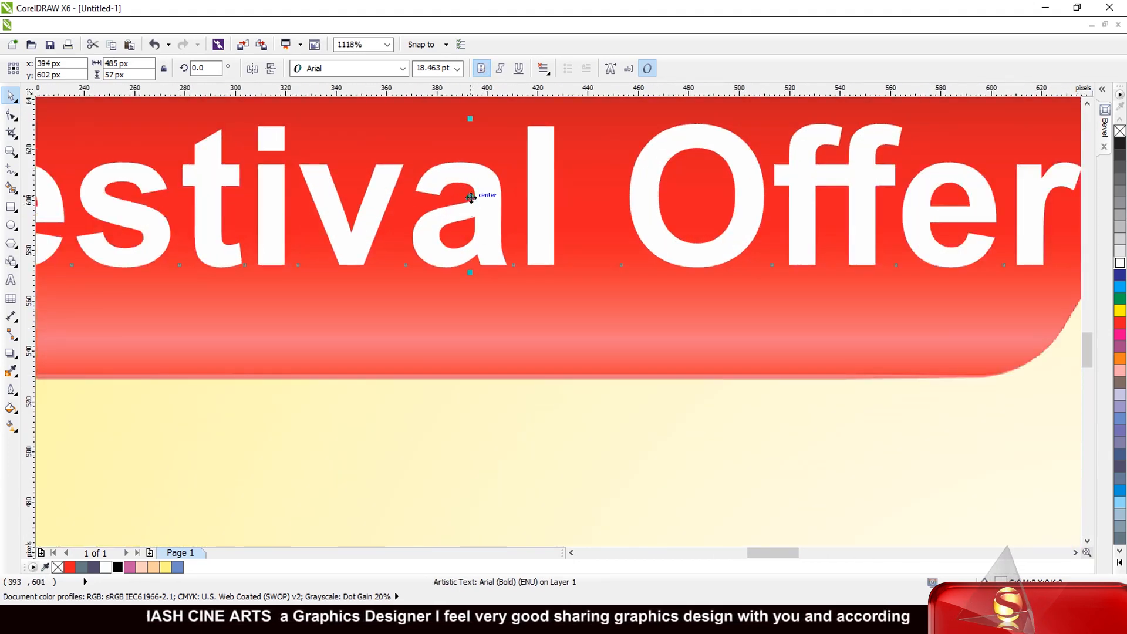
Step: Add a slightly offset black copy behind the text as a shadow
{"action": "left_click_drag", "start_coordinate": [470, 197], "coordinate": [476, 205]}
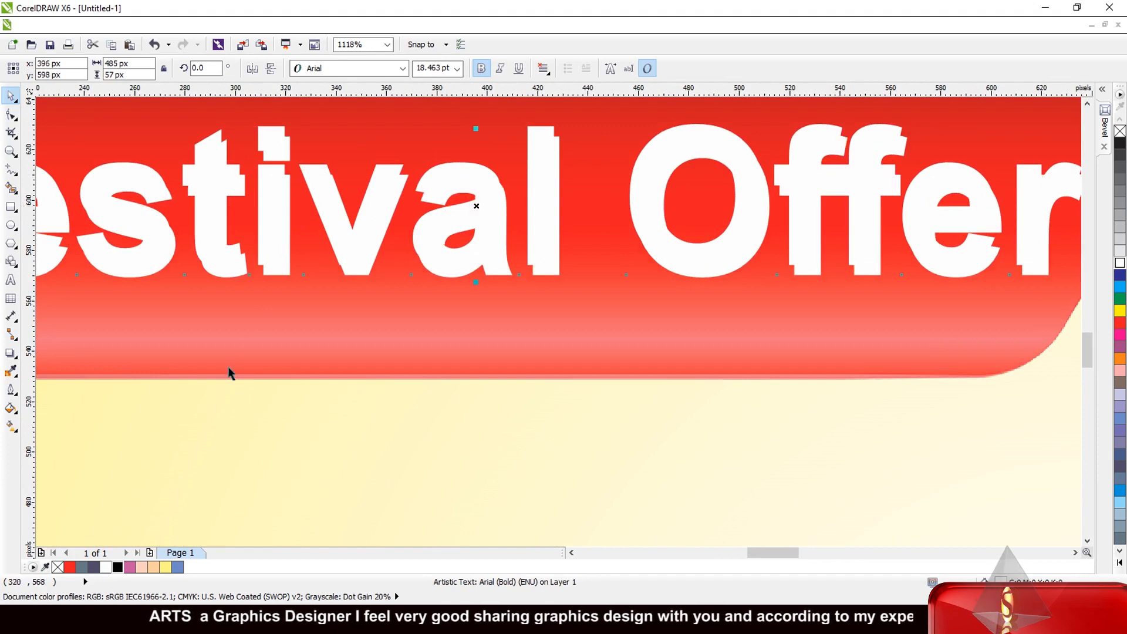
{"action": "left_click", "coordinate": [118, 567]}
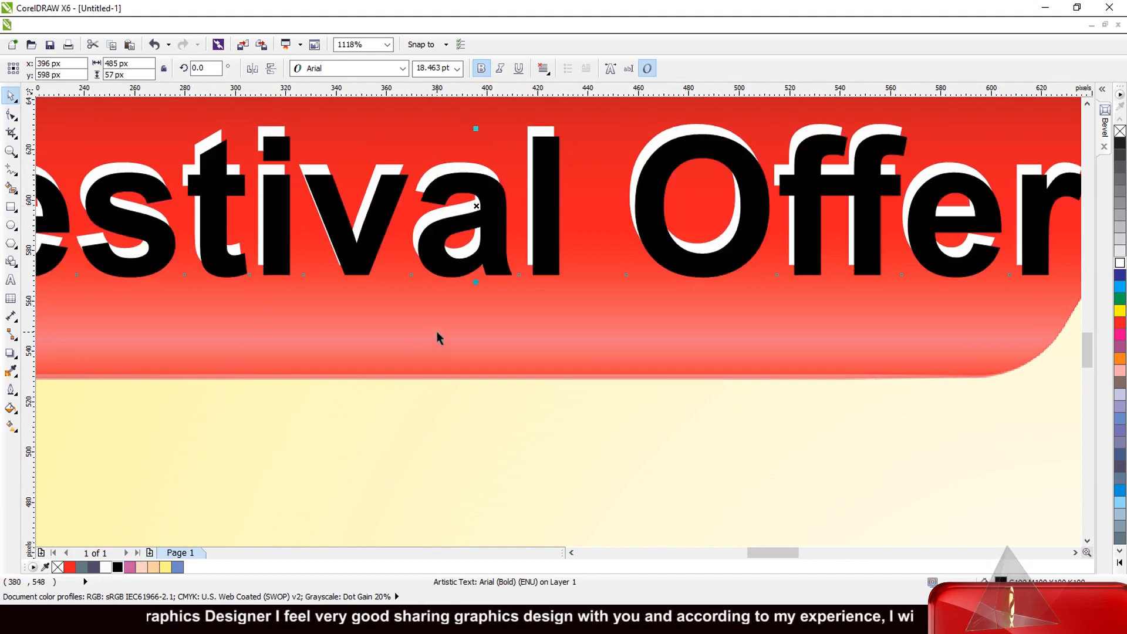
{"action": "key", "text": "ctrl+Page_Down"}
{"action": "scroll", "coordinate": [593, 246], "scroll_direction": "down", "scroll_amount": 8}
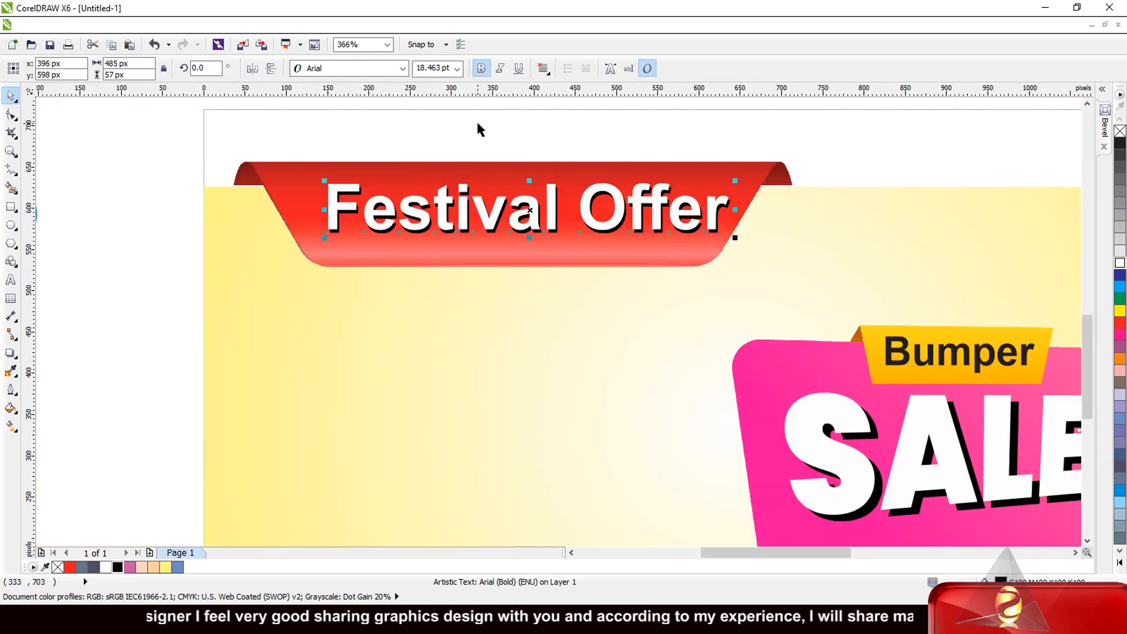
{"action": "left_click", "coordinate": [287, 182]}
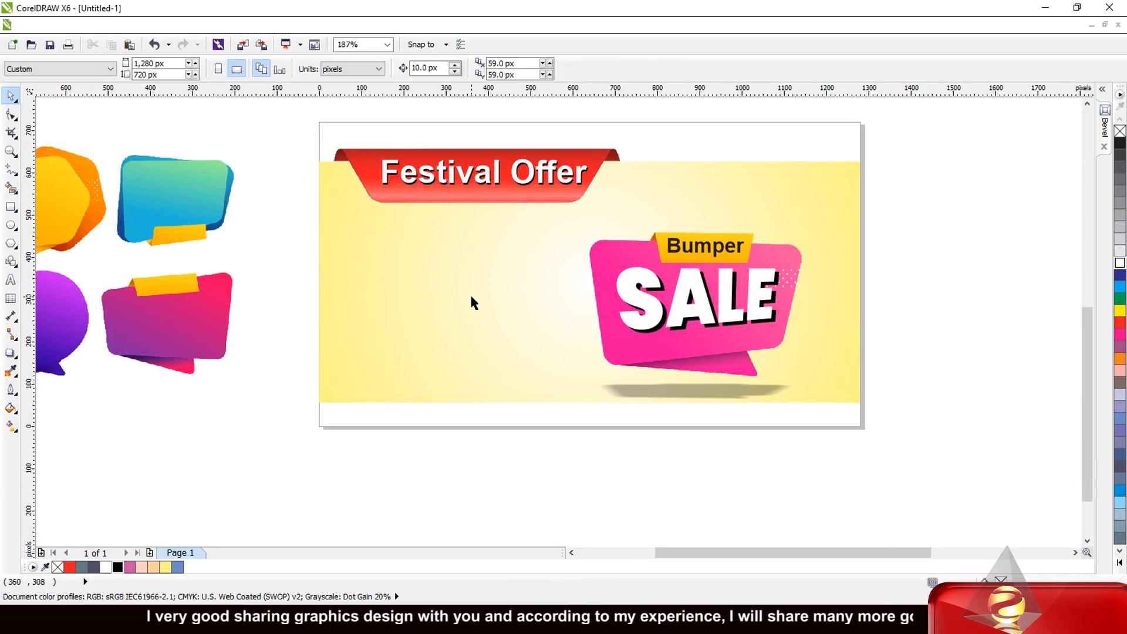
Step: Add a page-sized 1280 × 720 px rectangle filled dark teal with no outline
{"action": "double_click", "coordinate": [11, 207]}
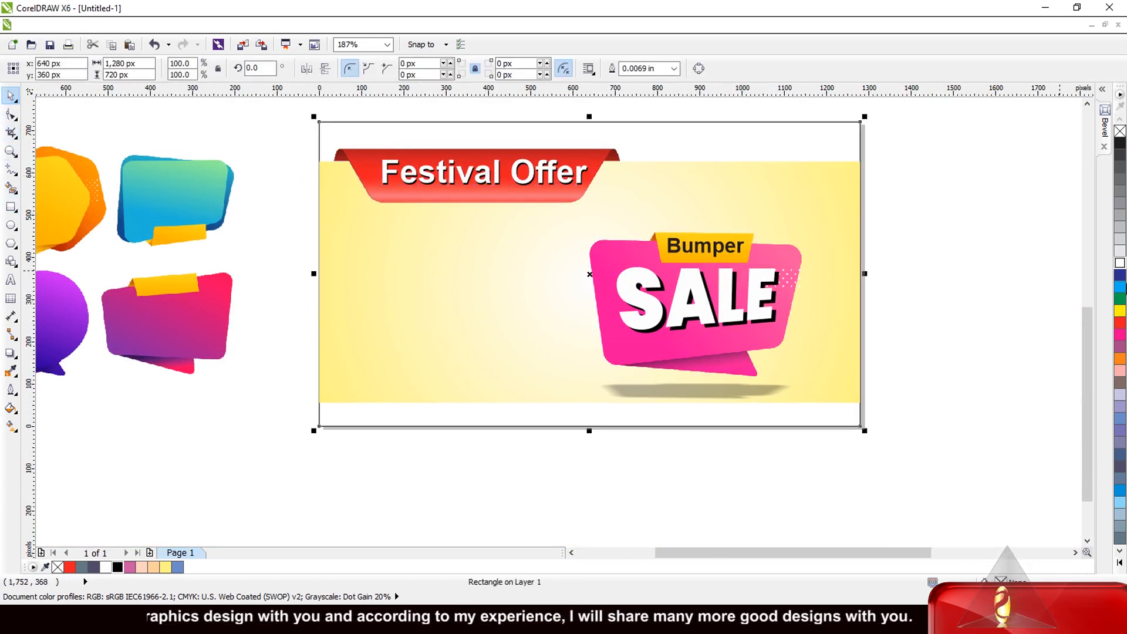
{"action": "left_click", "coordinate": [1121, 289]}
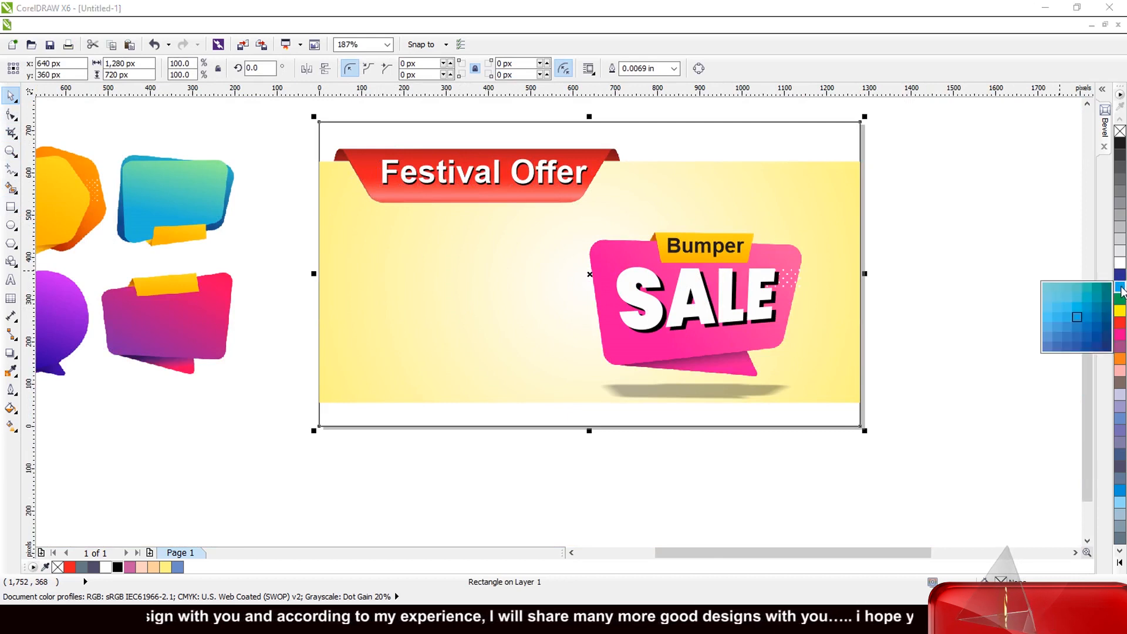
{"action": "left_click", "coordinate": [1108, 302]}
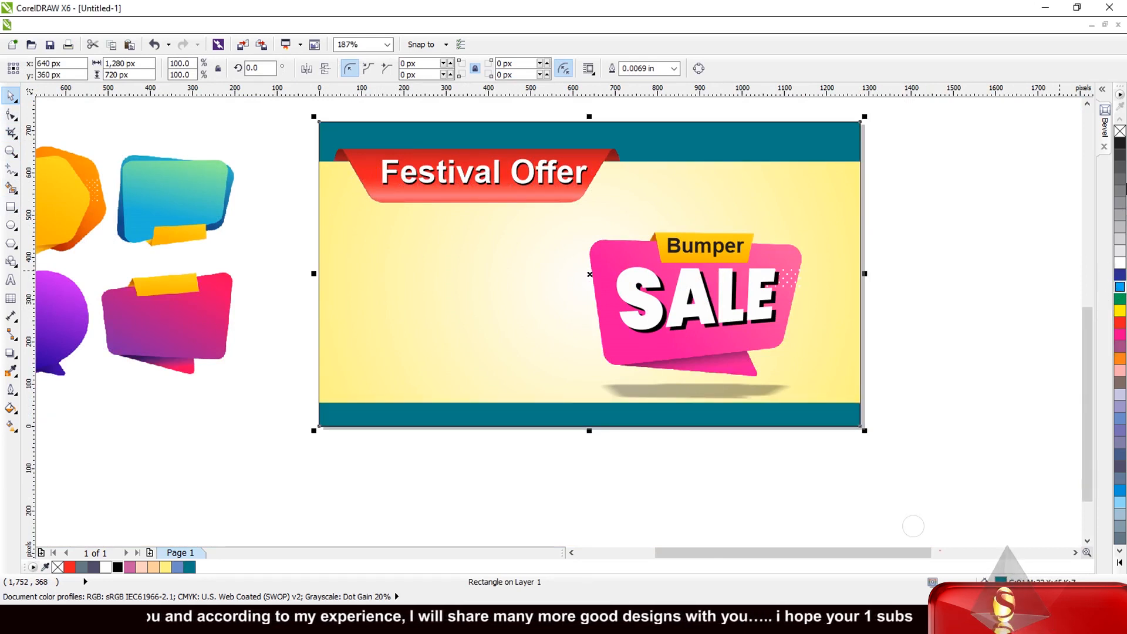
{"action": "right_click", "coordinate": [1120, 131]}
{"action": "scroll", "coordinate": [897, 238], "scroll_direction": "down", "scroll_amount": 1}
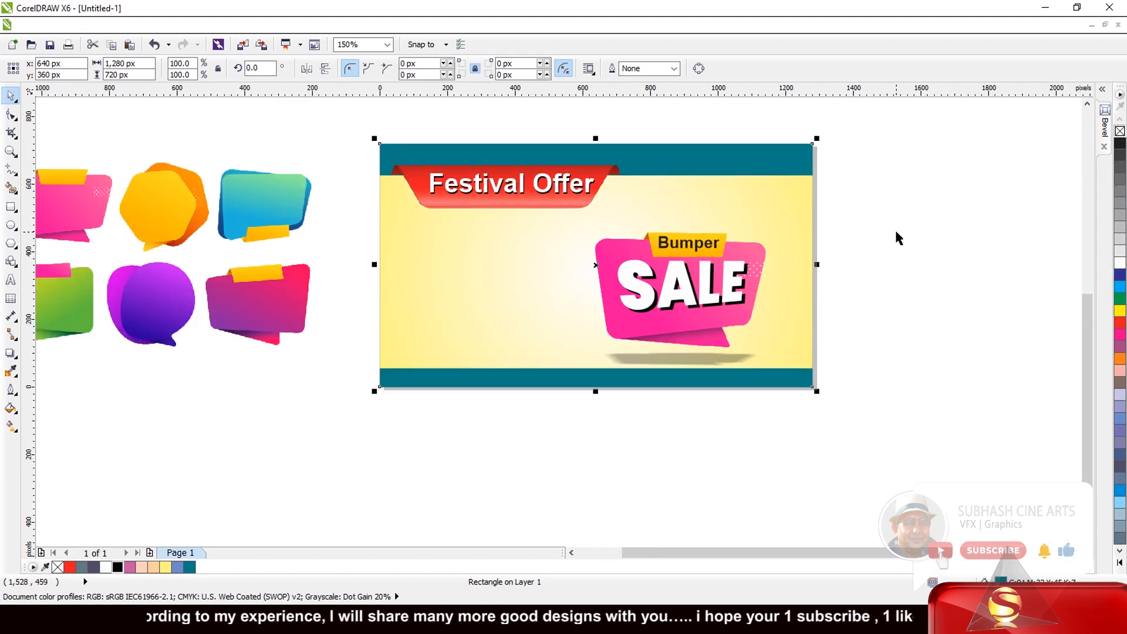
{"action": "left_click", "coordinate": [897, 238]}
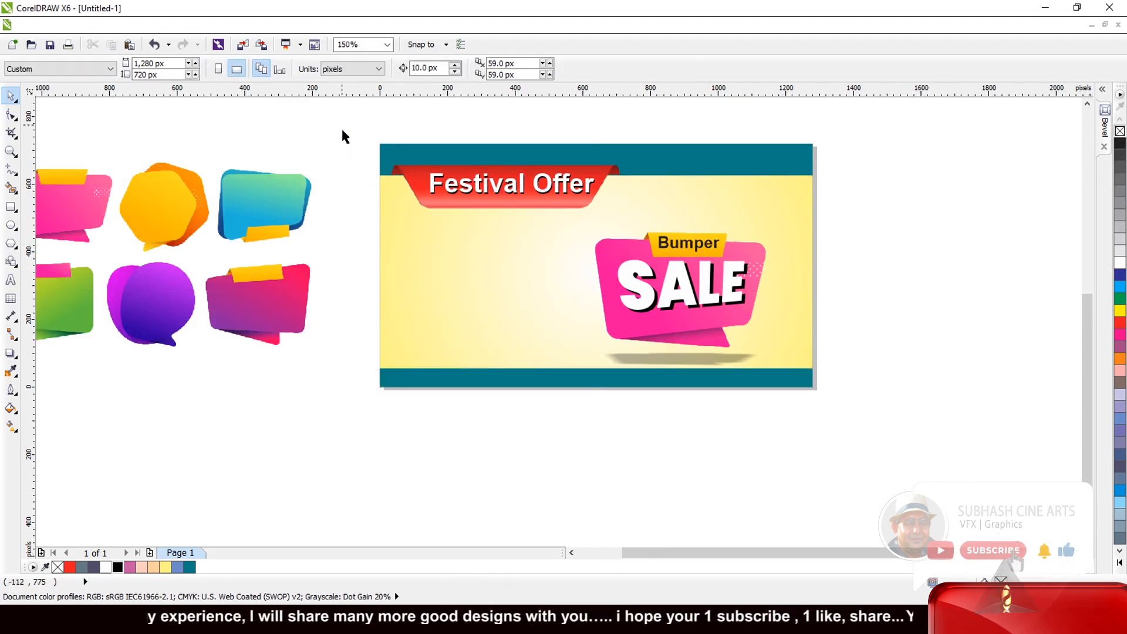
Step: Select all nine banner objects, including the teal background, and combine them into one group
{"action": "left_click_drag", "start_coordinate": [343, 137], "coordinate": [873, 414]}
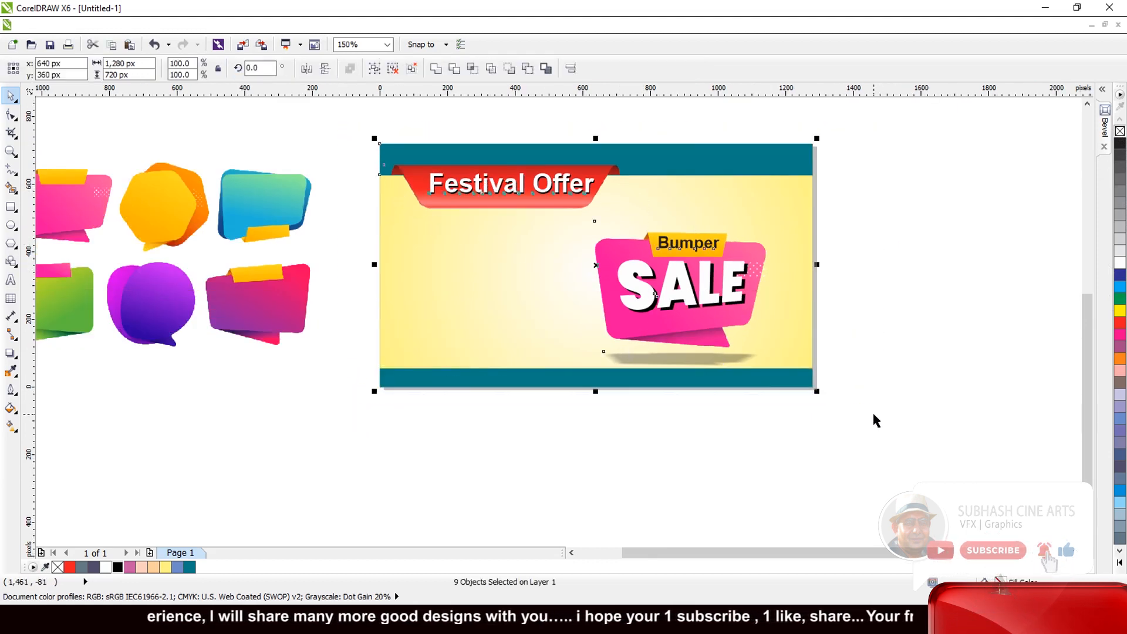
{"action": "left_click", "coordinate": [374, 69]}
{"action": "scroll", "coordinate": [591, 178], "scroll_direction": "up", "scroll_amount": 6}
{"action": "scroll", "coordinate": [526, 174], "scroll_direction": "down", "scroll_amount": 5}
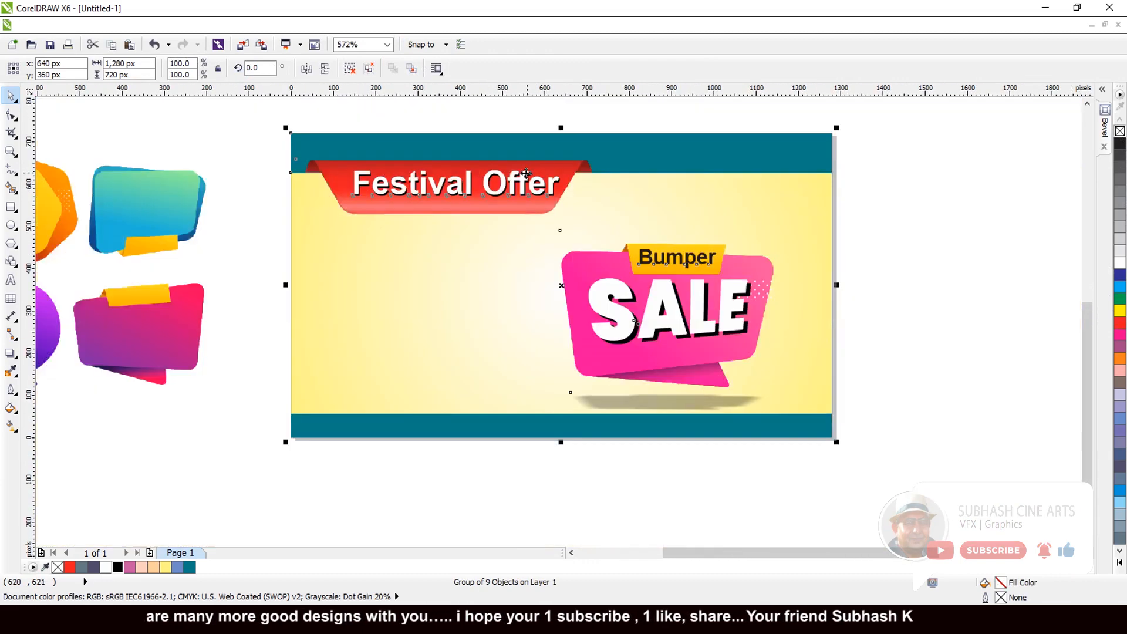
{"action": "scroll", "coordinate": [526, 173], "scroll_direction": "down", "scroll_amount": 2}
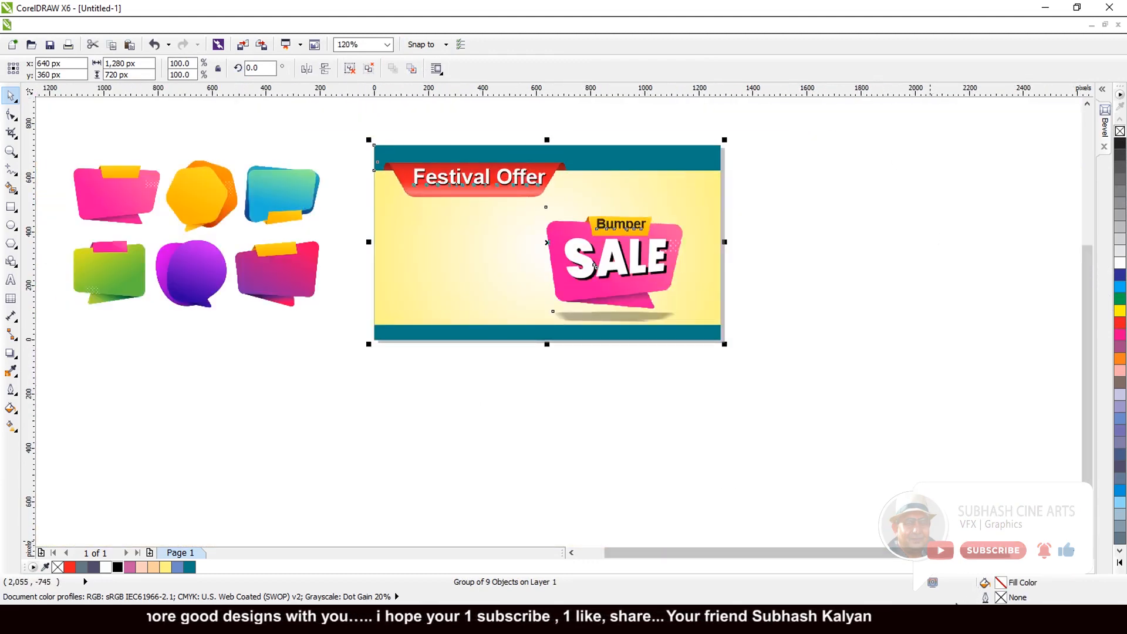